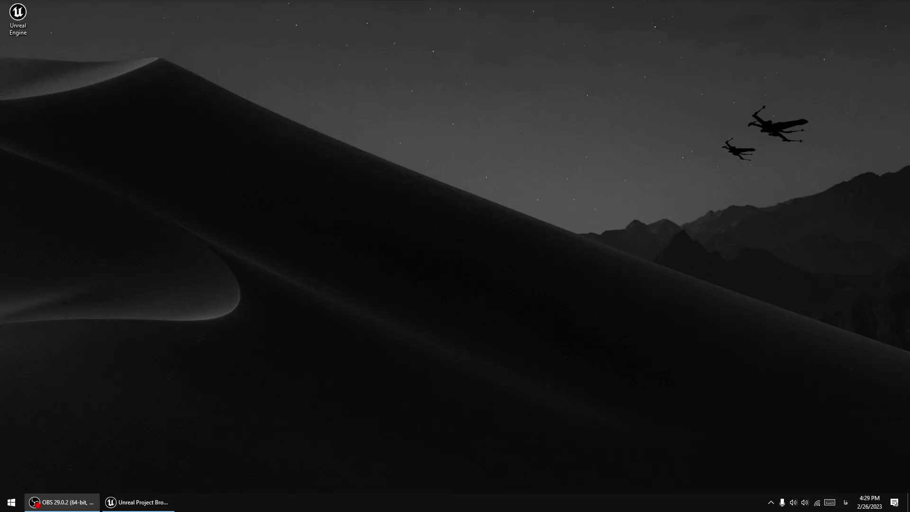
# Create the project MyProject from the Architecture category's Blank template.
pyautogui.click(138, 501)
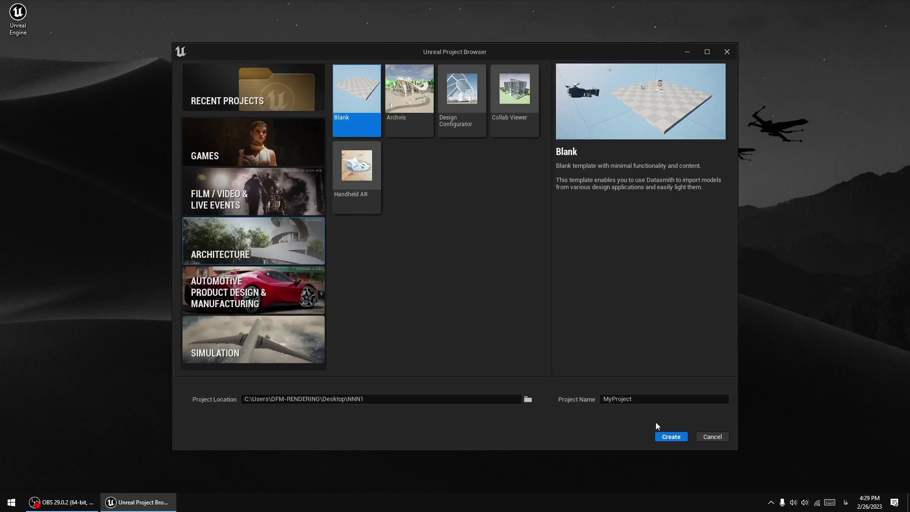
pyautogui.click(670, 436)
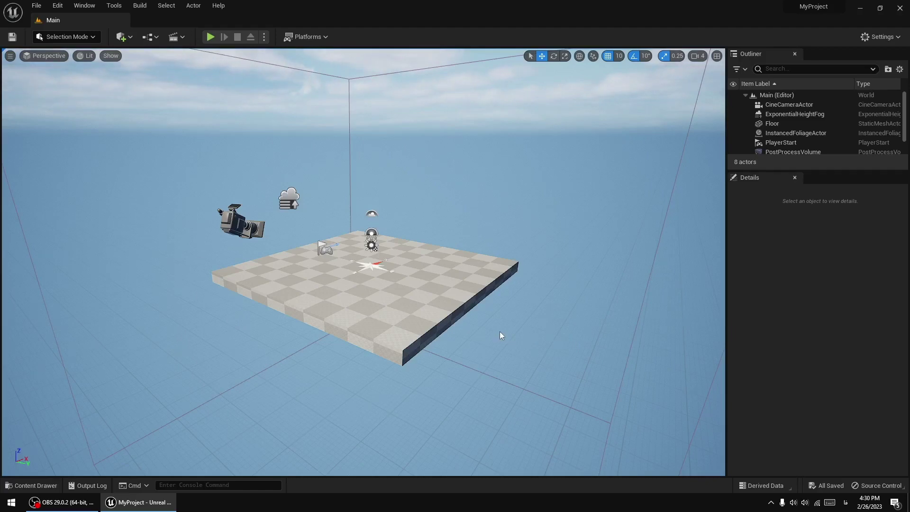
# Fly the viewport camera in closer over the checker floor and lighting actors.
pyautogui.moveTo(507, 334)
pyautogui.mouseDown(button='right')
pyautogui.moveTo(550, 327)
pyautogui.moveTo(521, 332)
pyautogui.mouseUp(button='right')
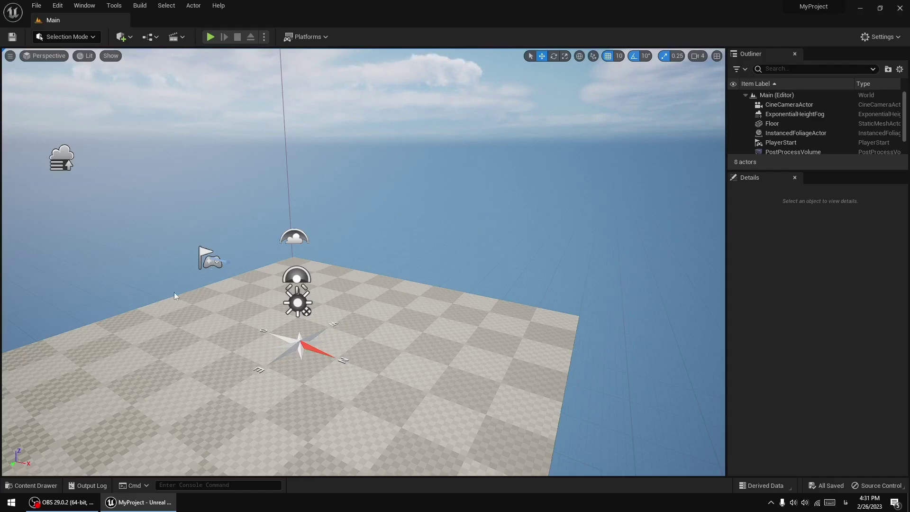
pyautogui.click(31, 485)
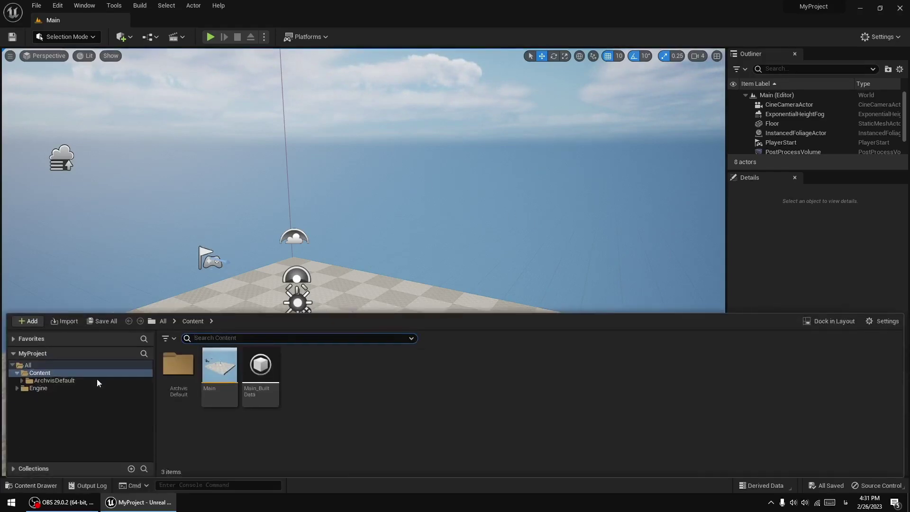
pyautogui.click(454, 185)
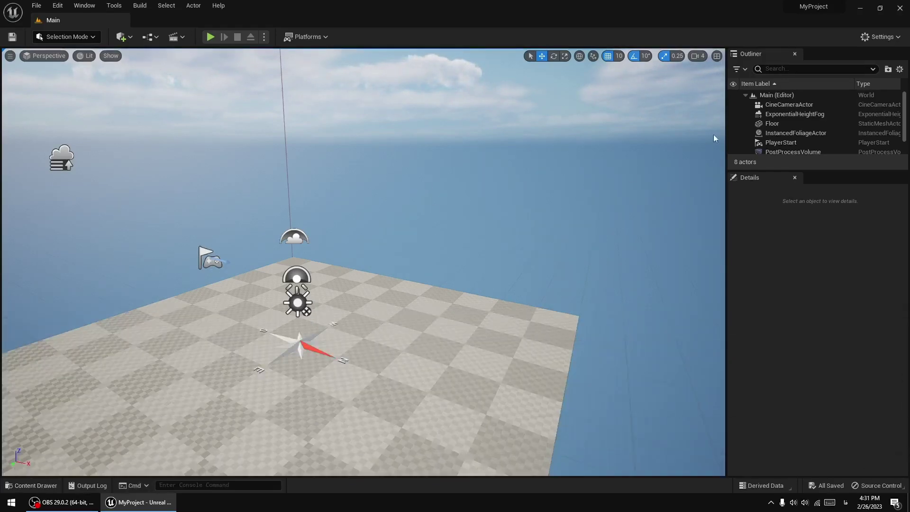
pyautogui.click(67, 37)
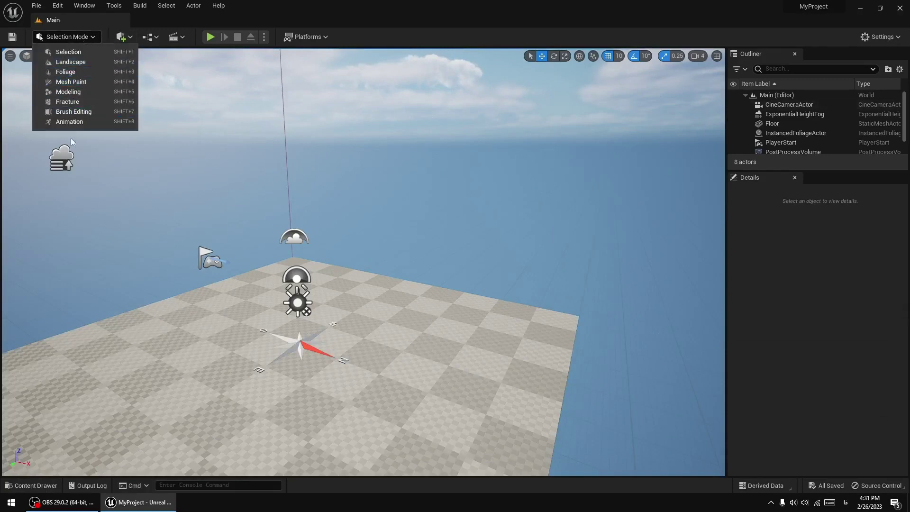
pyautogui.click(113, 5)
pyautogui.moveTo(142, 213)
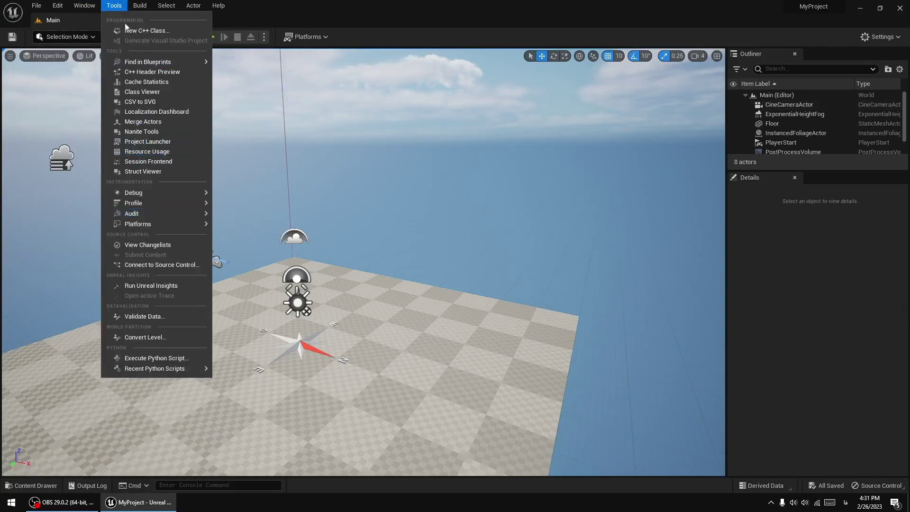
pyautogui.moveTo(140, 5)
pyautogui.click(420, 184)
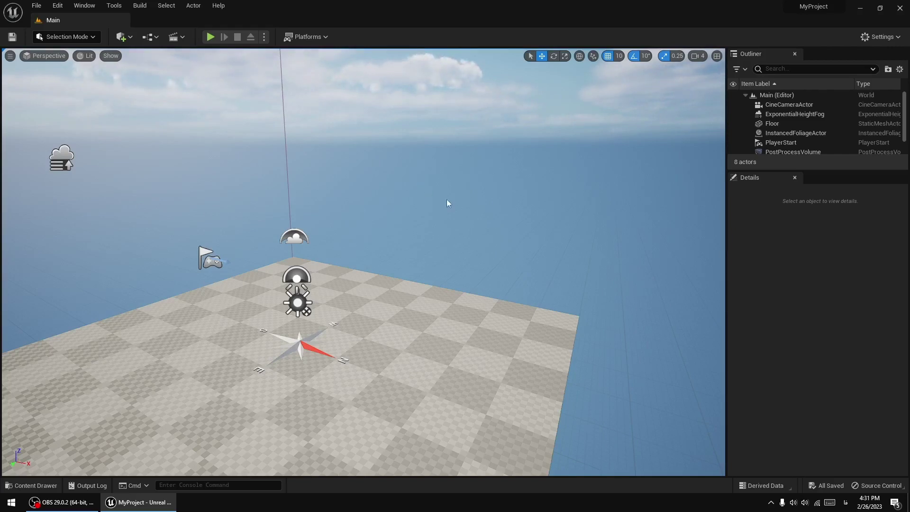
# Focus on the Floor with F, deselect it, and orbit back to centre the slab.
pyautogui.click(428, 285)
pyautogui.press('f')
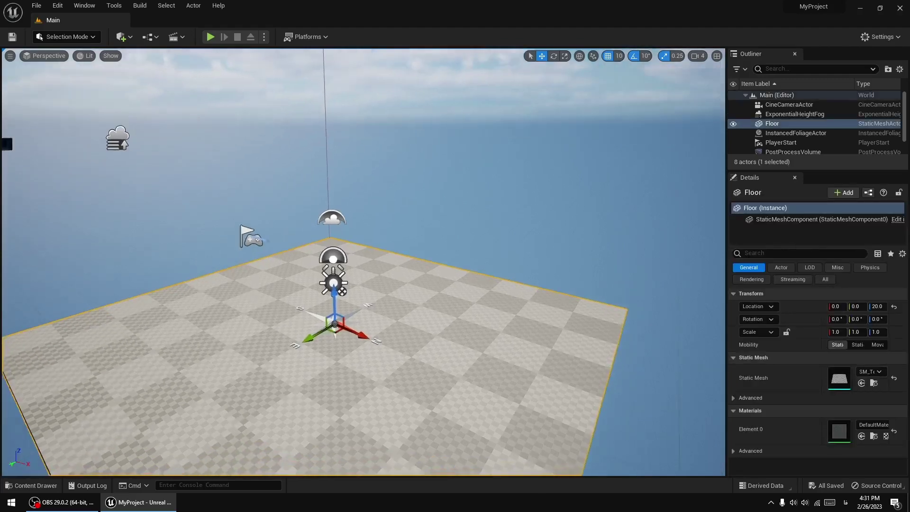
pyautogui.moveTo(434, 206); pyautogui.dragTo(434, 247)
pyautogui.click(434, 206)
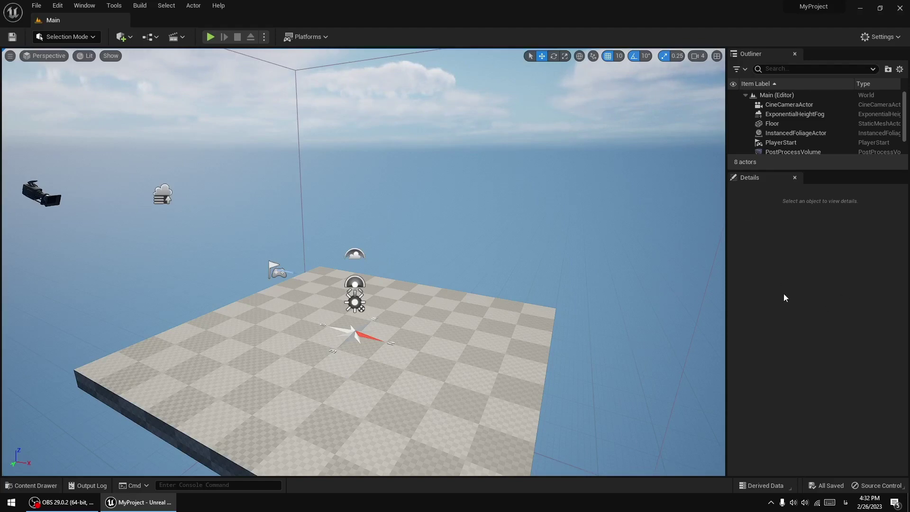
pyautogui.moveTo(491, 202)
pyautogui.mouseDown(button='right')
pyautogui.moveTo(492, 218)
pyautogui.moveTo(545, 199)
pyautogui.mouseUp(button='right')
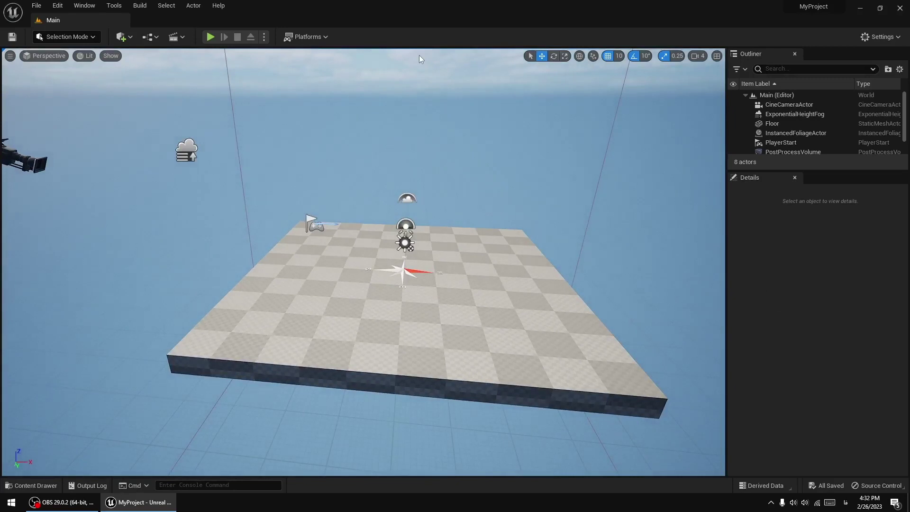
pyautogui.moveTo(397, 133); pyautogui.dragTo(417, 131, button='right')
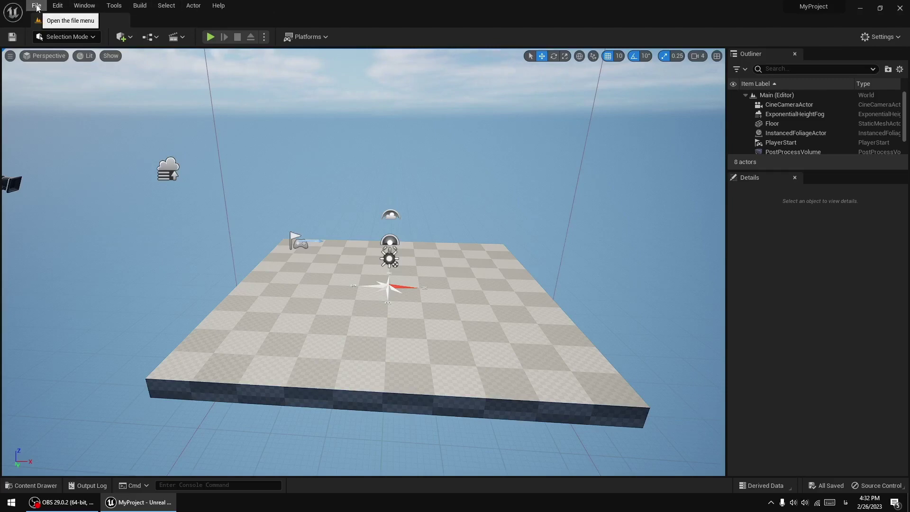
# Browse the File menu and toggle the Content Drawer open and closed.
pyautogui.click(37, 8)
pyautogui.moveTo(61, 8)
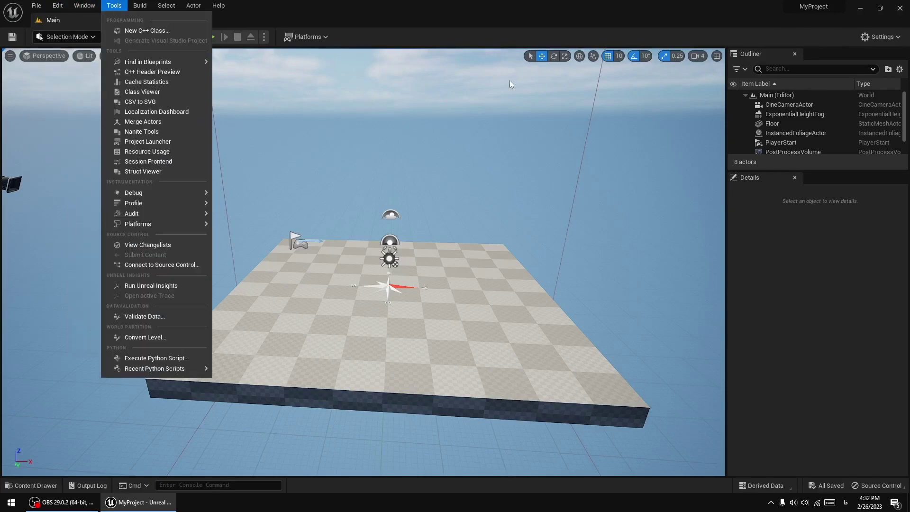
pyautogui.click(790, 67)
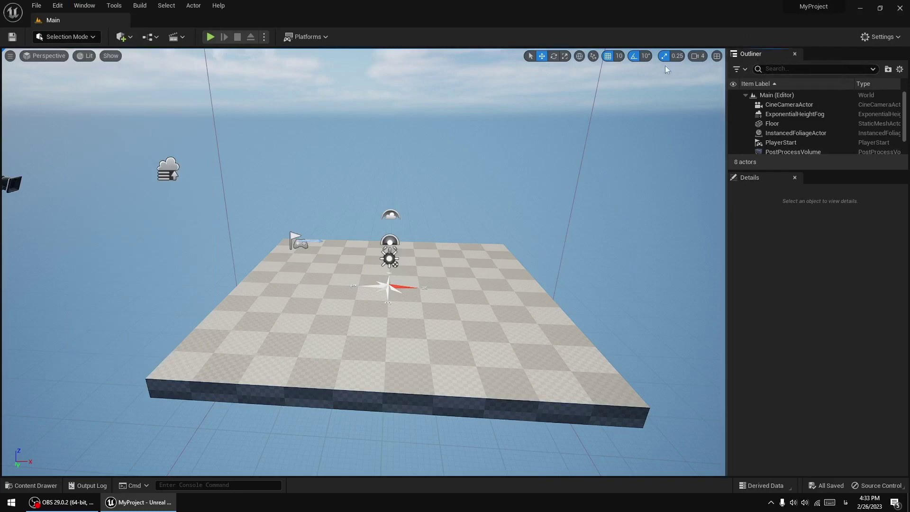
pyautogui.click(31, 486)
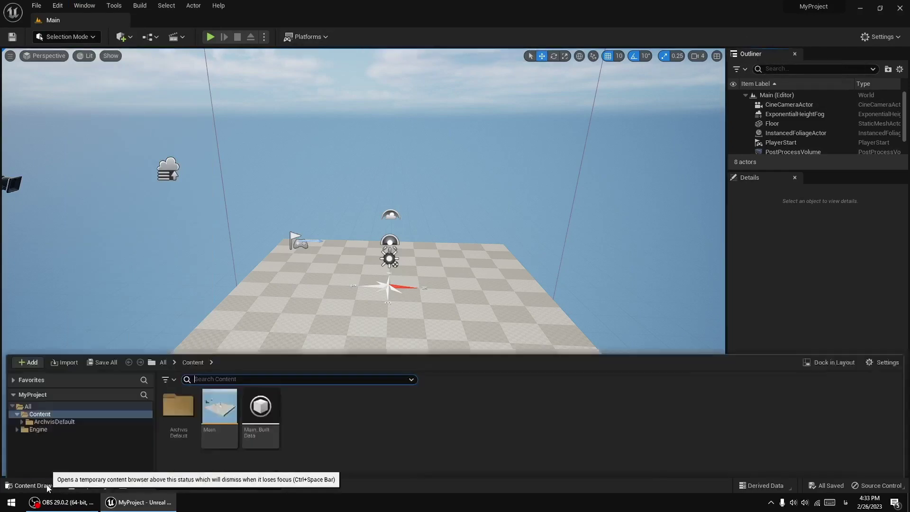
pyautogui.click(30, 486)
# Close the Outliner and Details panels.
pyautogui.click(94, 9)
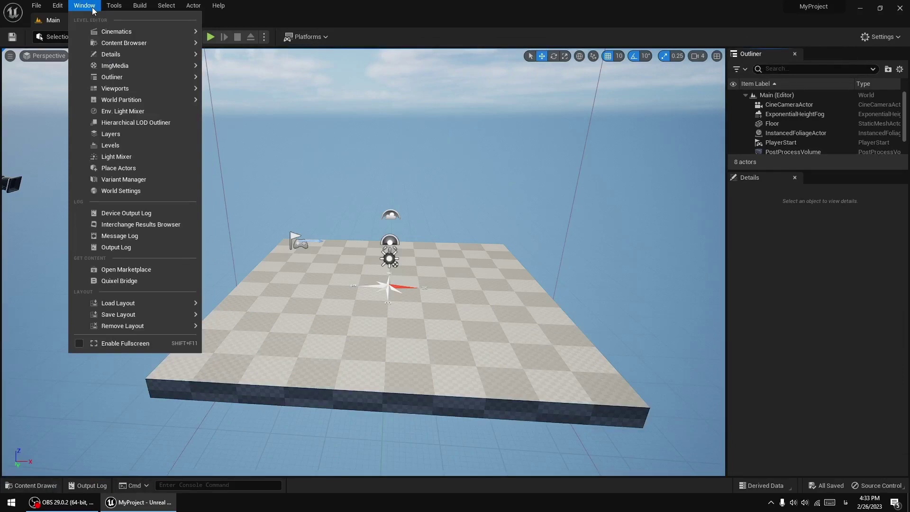
pyautogui.moveTo(115, 68)
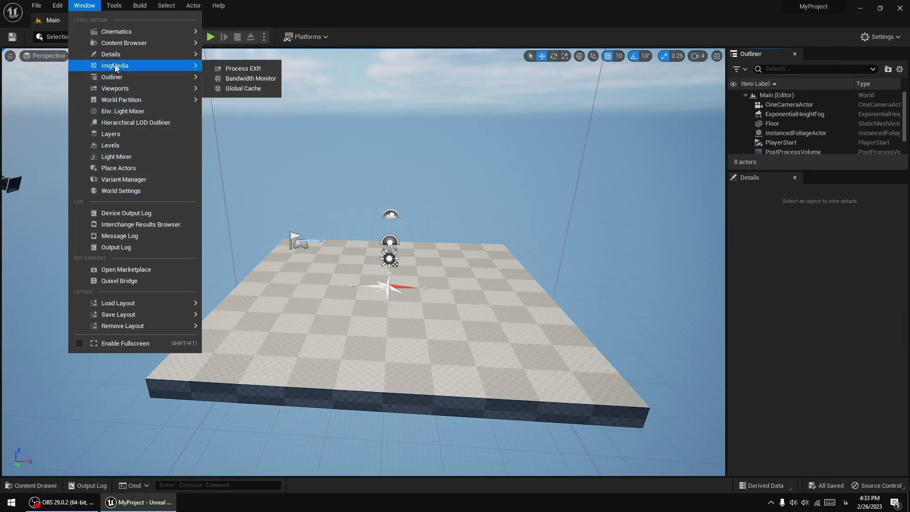
pyautogui.click(794, 54)
pyautogui.click(795, 54)
pyautogui.click(795, 54)
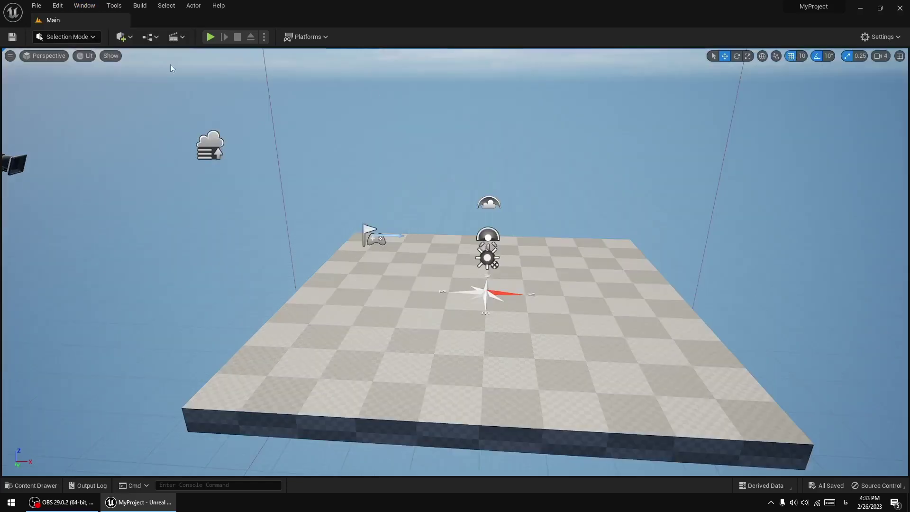
# Redock Outliner 1 on the right via Window > Outliner.
pyautogui.click(83, 7)
pyautogui.moveTo(114, 80)
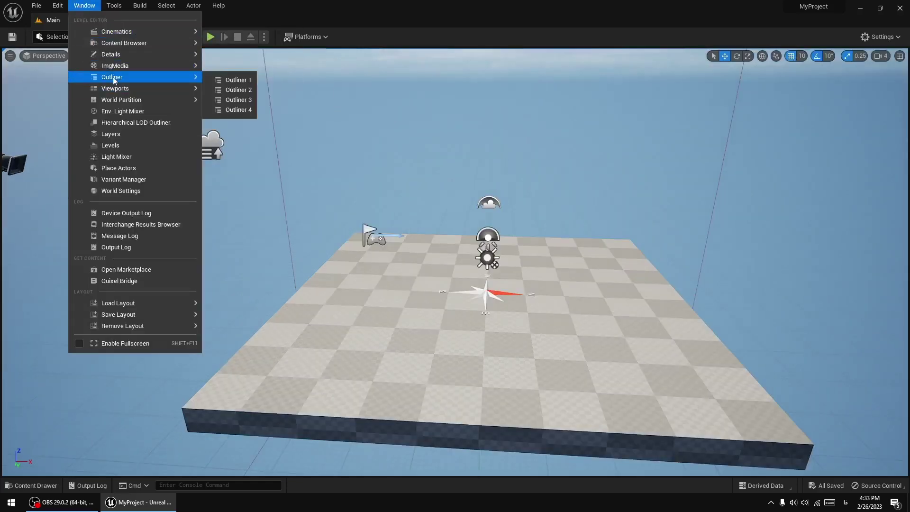
pyautogui.click(232, 80)
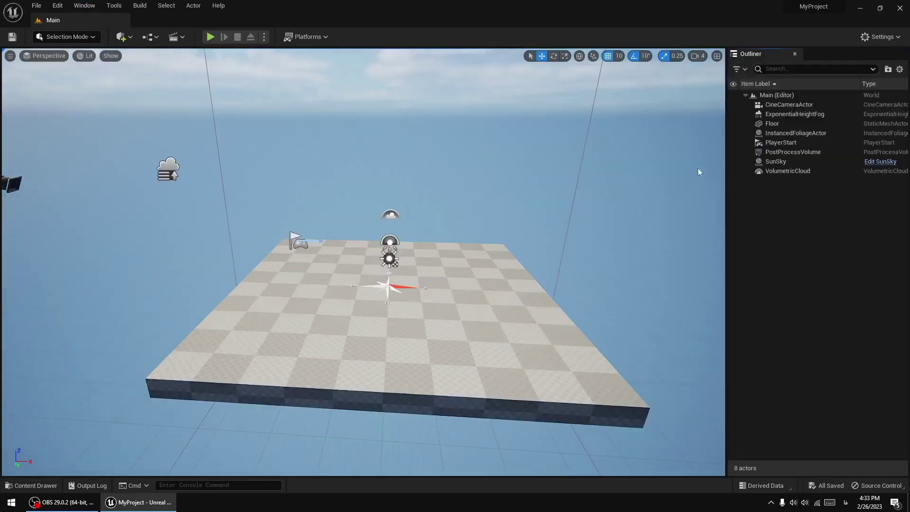
pyautogui.click(795, 54)
pyautogui.click(85, 6)
pyautogui.moveTo(94, 66)
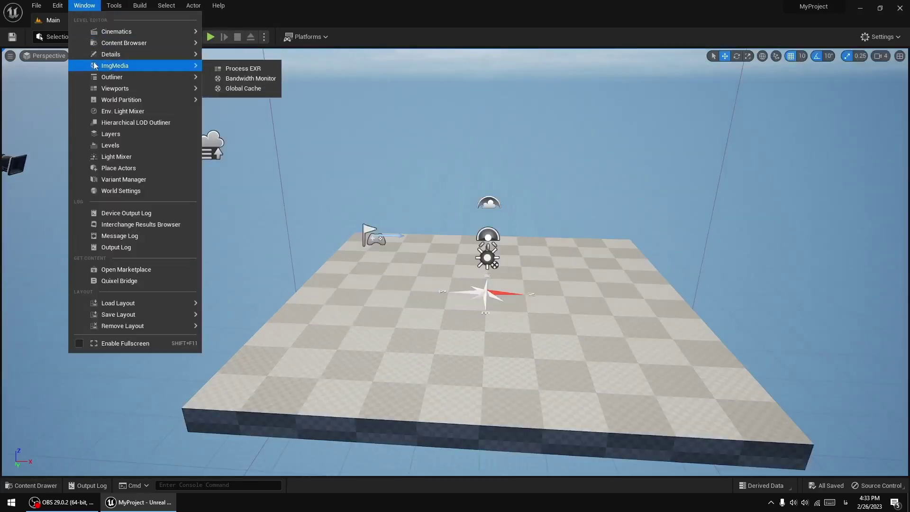
pyautogui.moveTo(156, 88)
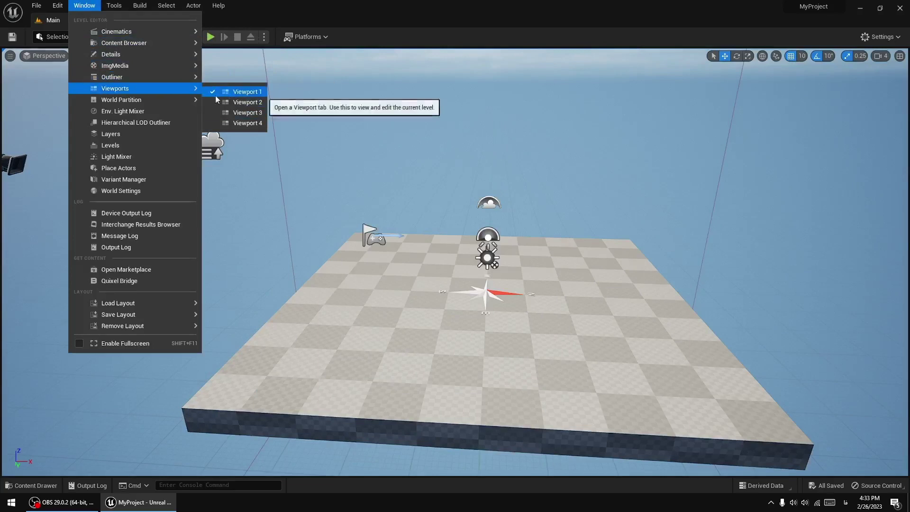
pyautogui.click(233, 80)
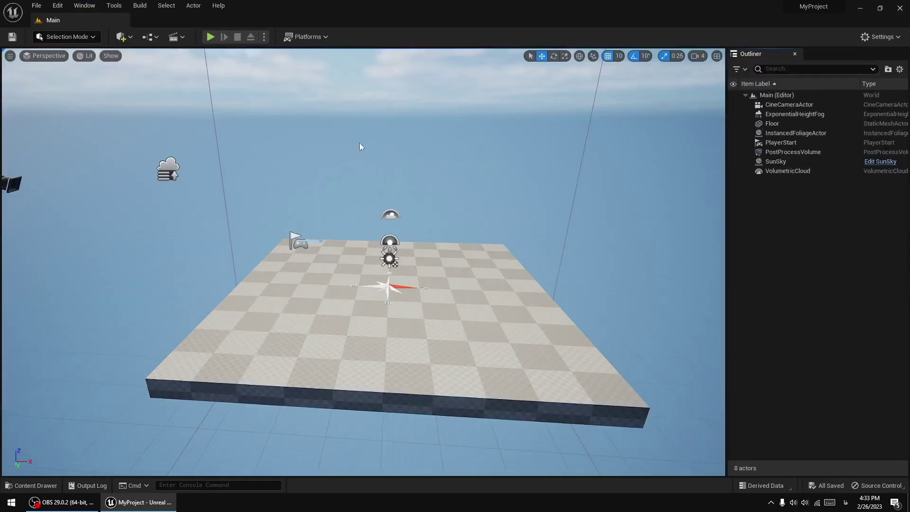
pyautogui.click(85, 6)
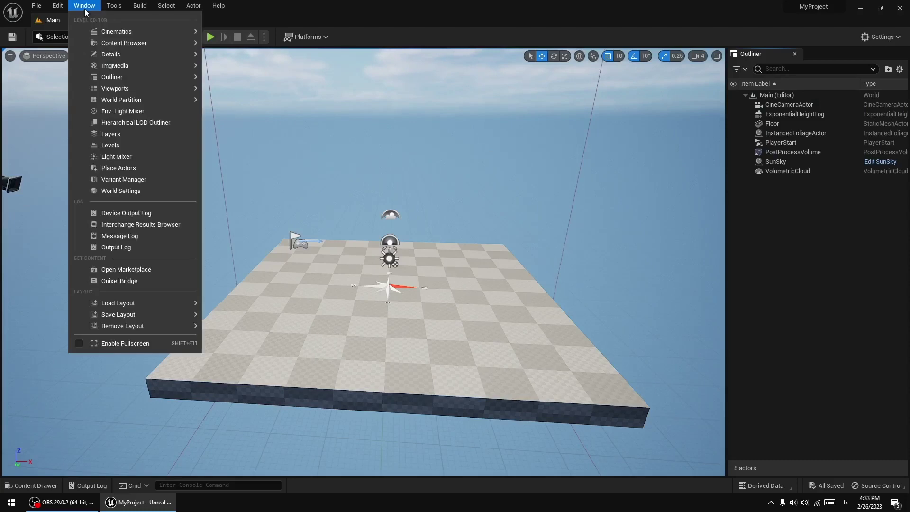
# Browse the editor's Tools and Build menus.
pyautogui.click(117, 6)
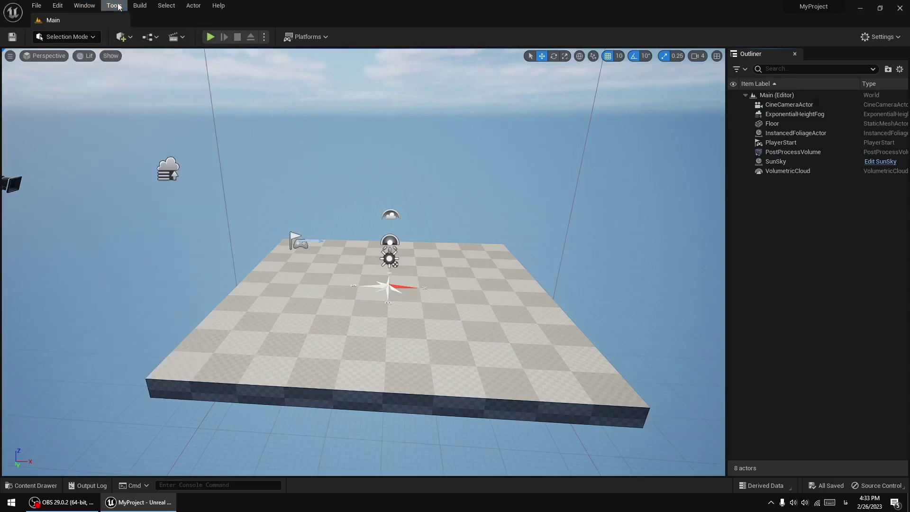
pyautogui.click(119, 5)
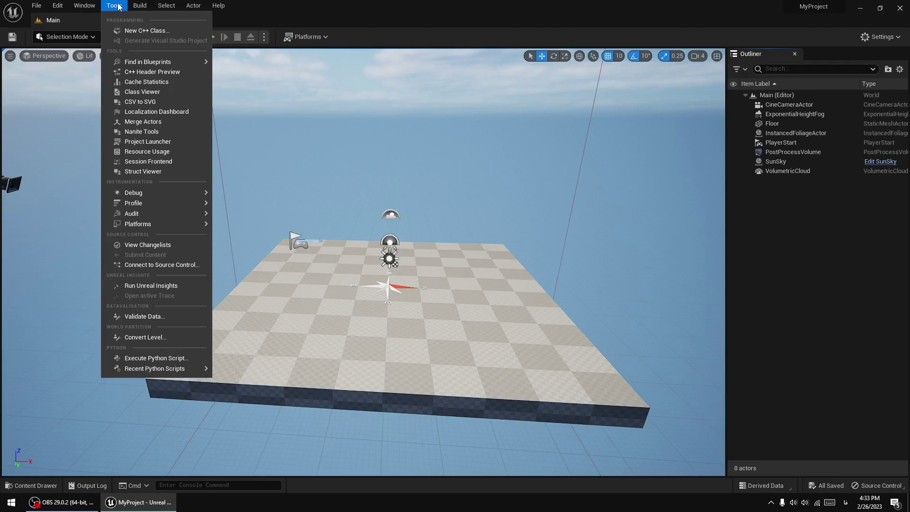
pyautogui.click(119, 6)
pyautogui.click(140, 6)
pyautogui.moveTo(144, 6)
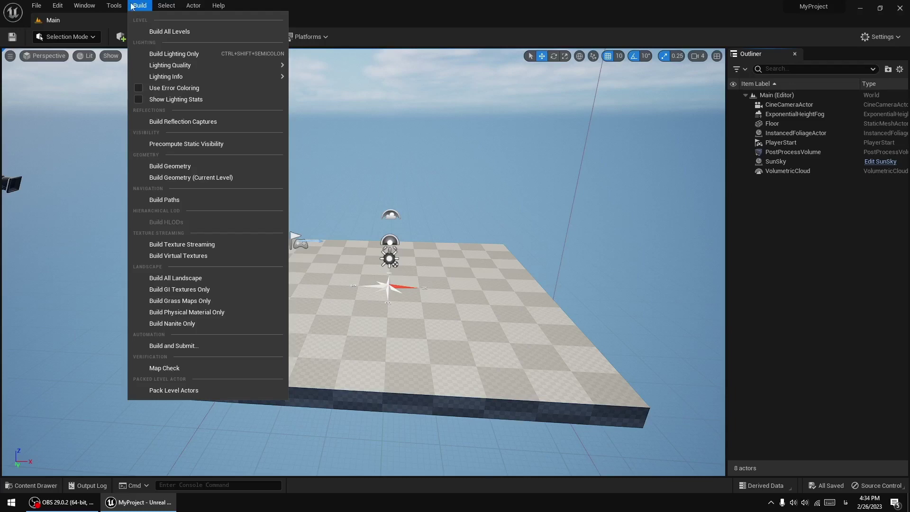
pyautogui.moveTo(189, 7)
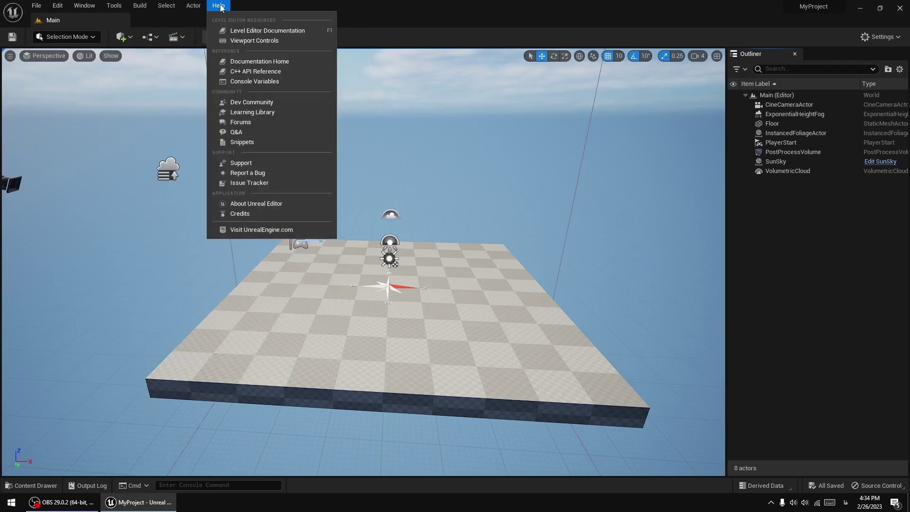
# Dismiss the menu, pan across the floor, and bring the editor to the front.
pyautogui.click(477, 121)
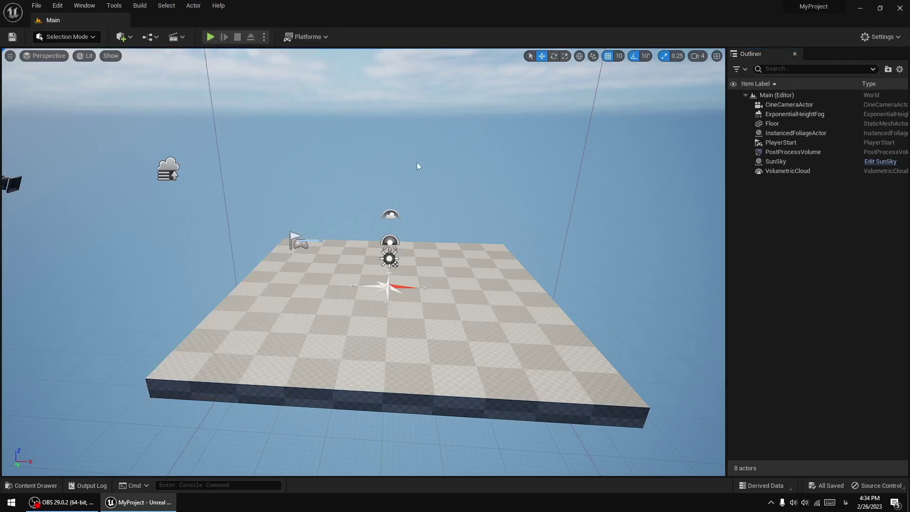
pyautogui.moveTo(385, 160); pyautogui.dragTo(339, 139, button='middle')
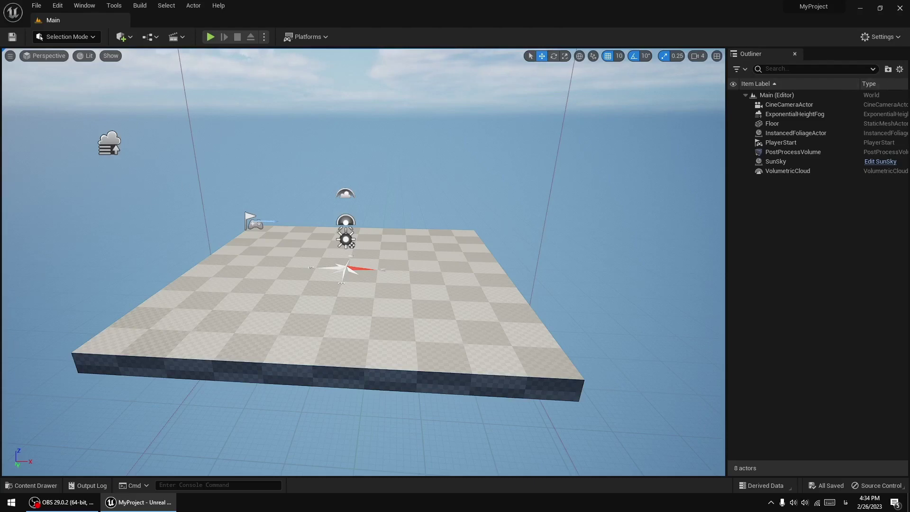
pyautogui.click(251, 167)
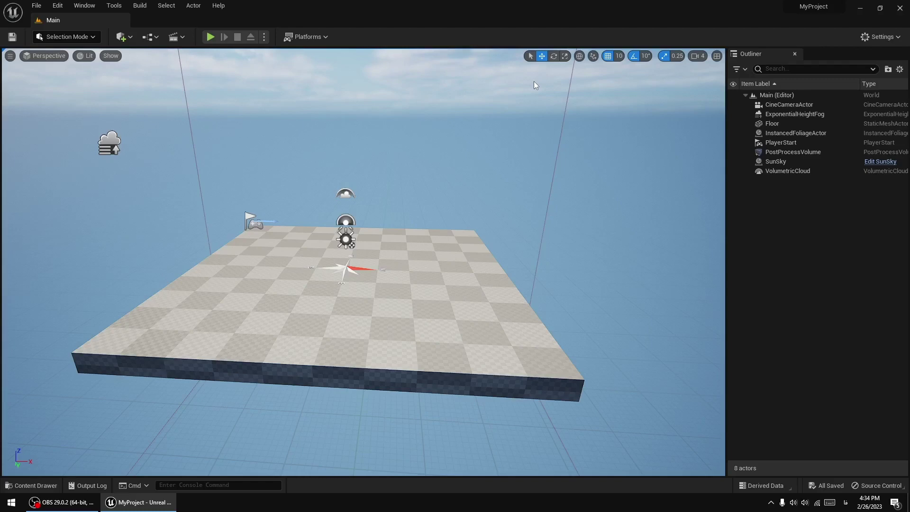
# Open and close the viewport's view-mode and Perspective projection lists.
pyautogui.click(86, 57)
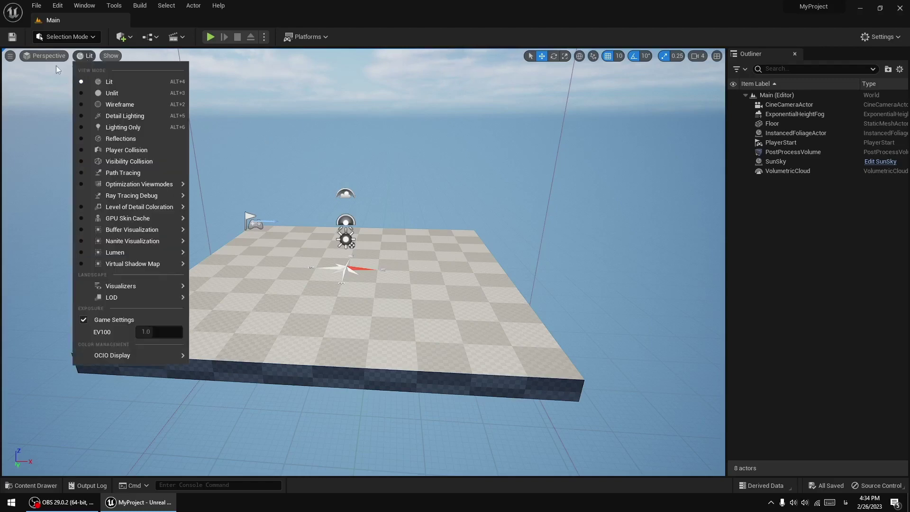
pyautogui.click(42, 59)
pyautogui.click(43, 59)
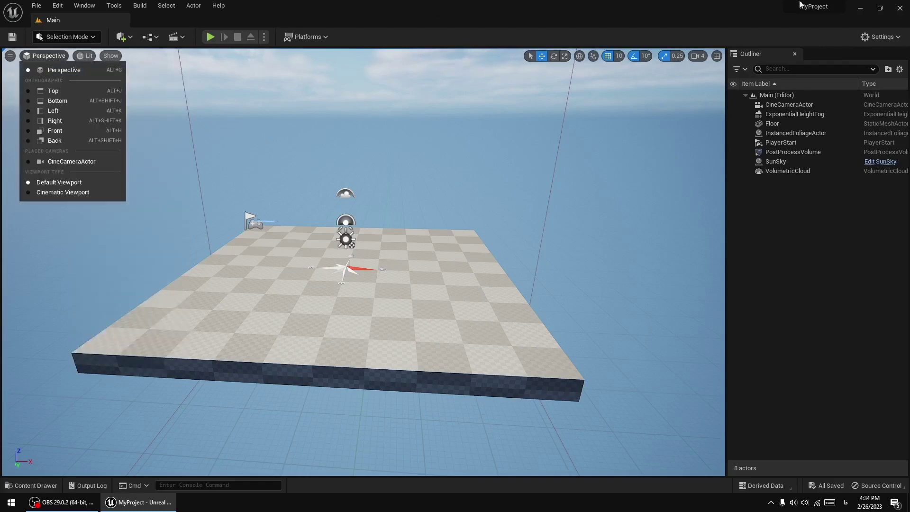
pyautogui.click(314, 138)
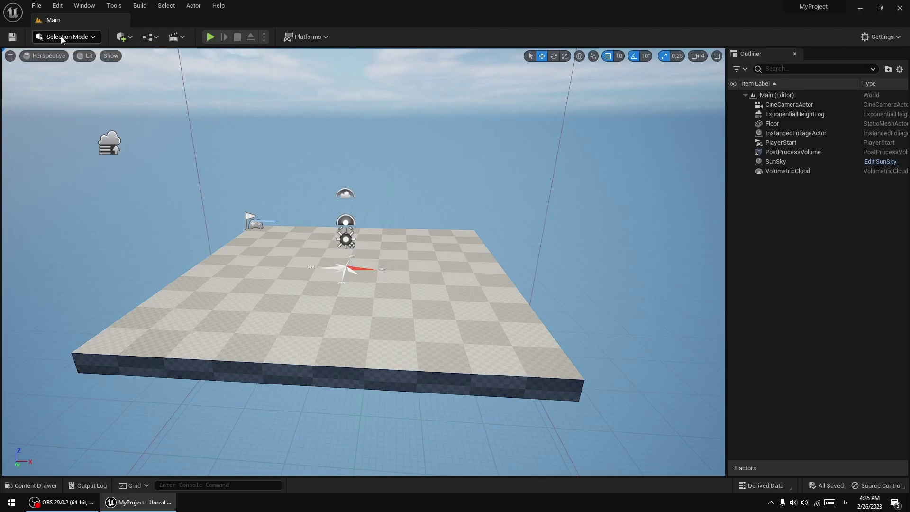
# Choose Selection from the Modes dropdown and select the Floor actor.
pyautogui.click(62, 39)
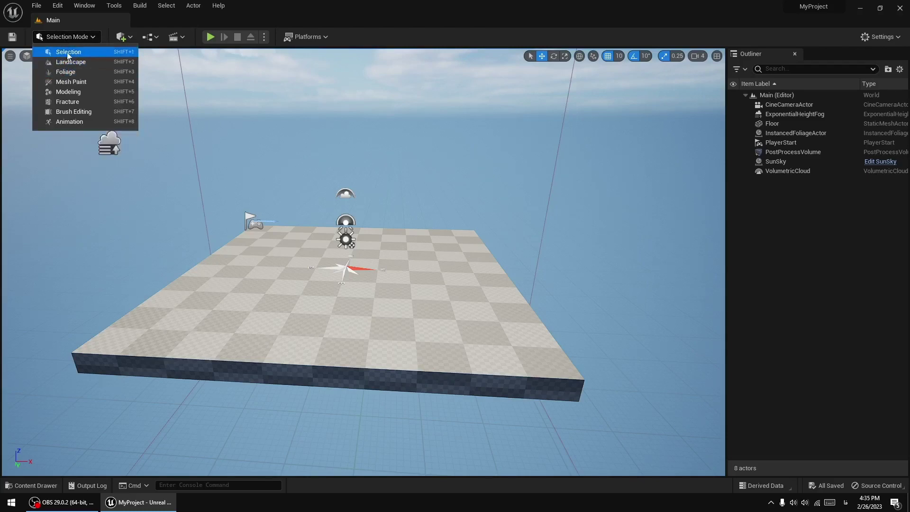
pyautogui.click(70, 53)
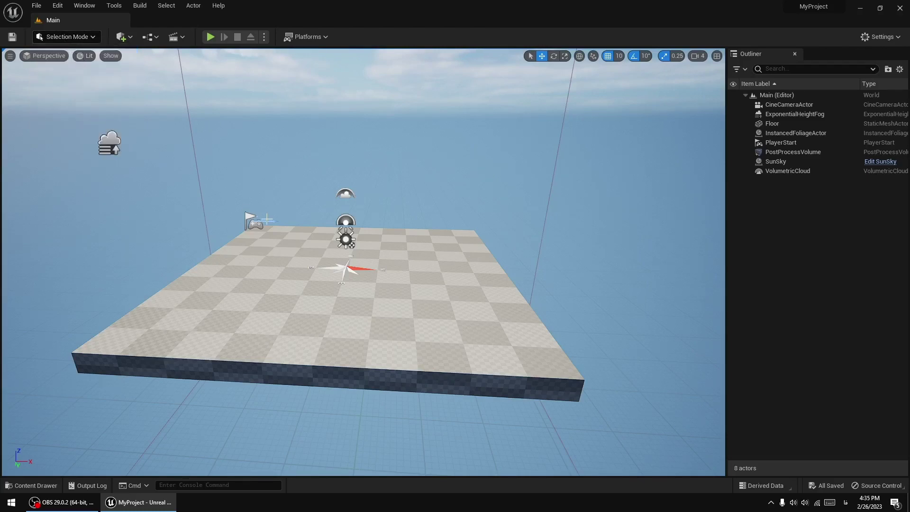
pyautogui.click(324, 305)
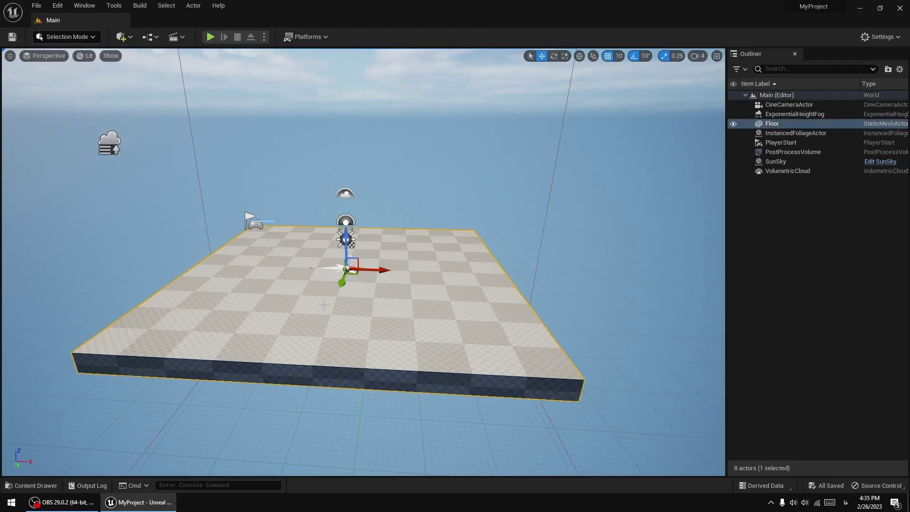
pyautogui.click(66, 36)
pyautogui.click(65, 61)
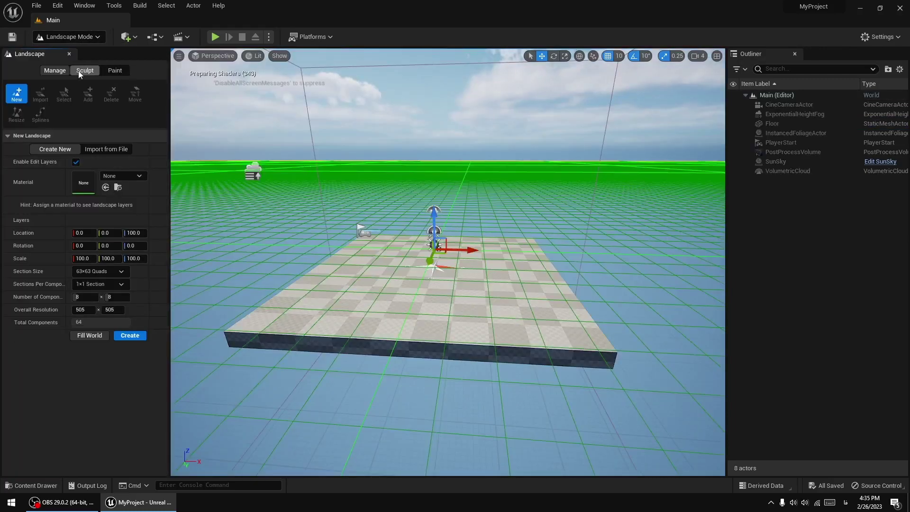
pyautogui.click(70, 54)
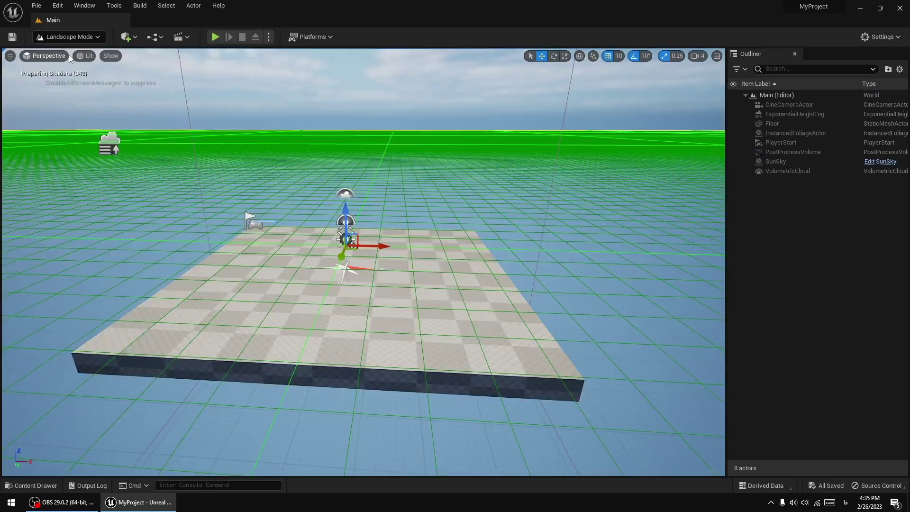
pyautogui.click(69, 41)
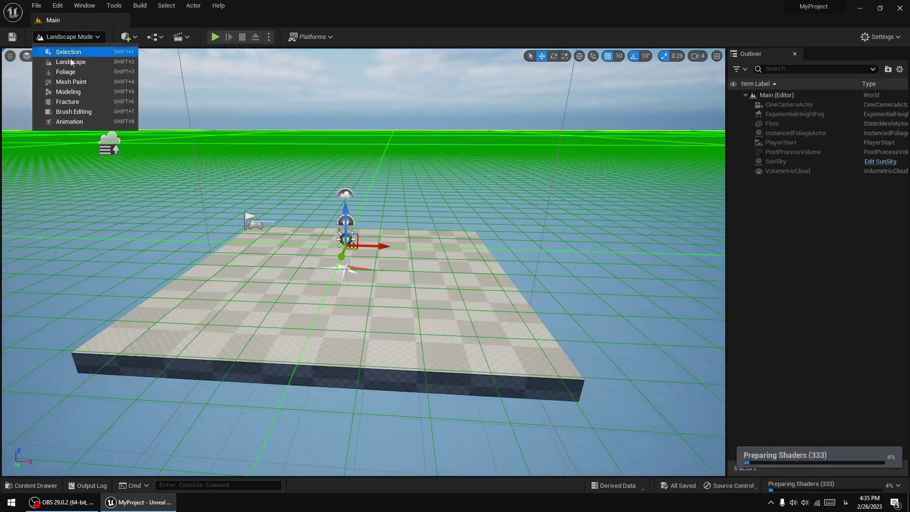
pyautogui.click(64, 73)
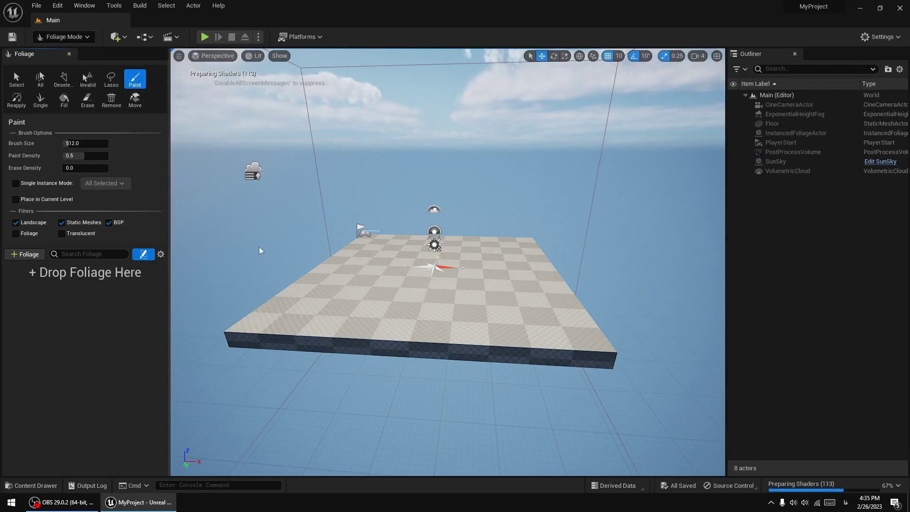
pyautogui.click(87, 38)
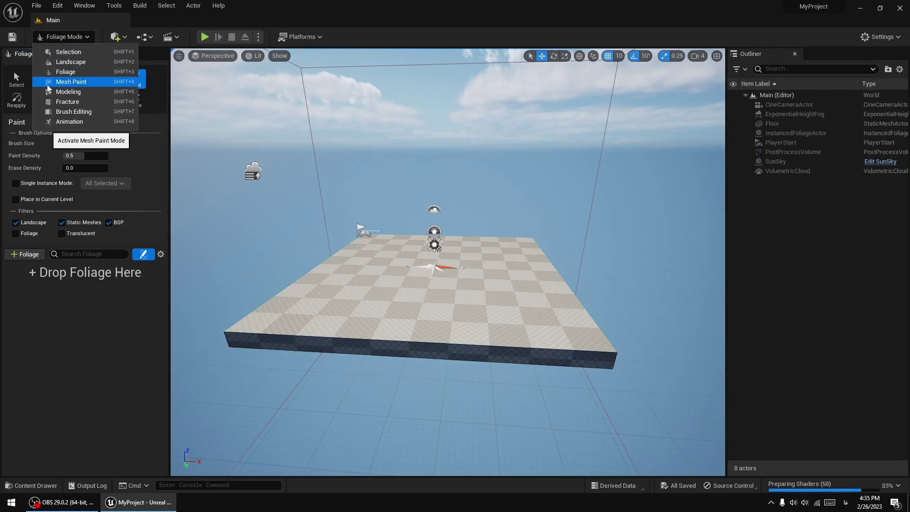
pyautogui.click(69, 92)
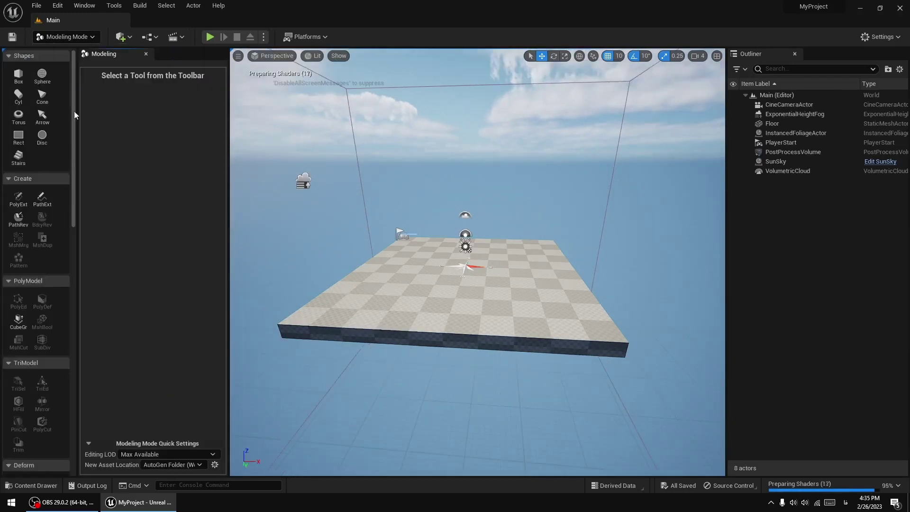
pyautogui.scroll(-1, 24, 351)
pyautogui.scroll(-4, 25, 351)
pyautogui.scroll(-4, 24, 350)
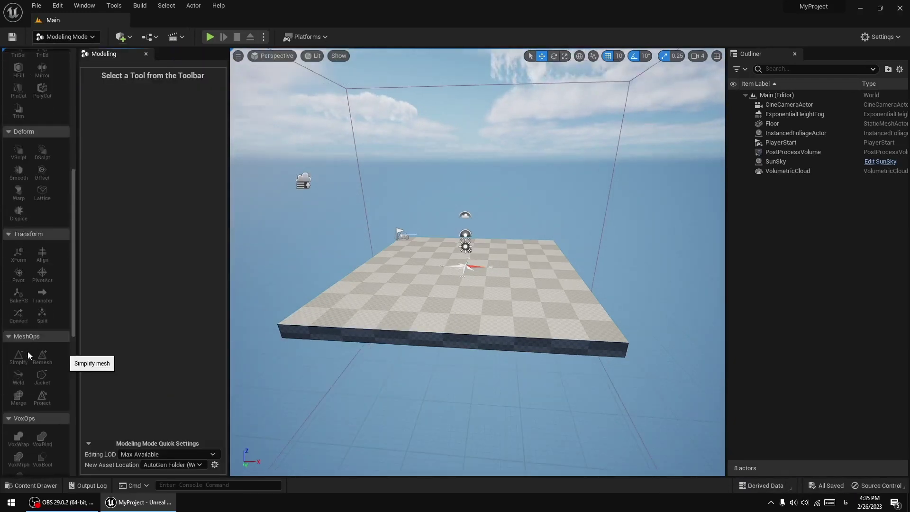
pyautogui.scroll(-1, 38, 313)
pyautogui.scroll(2, 42, 301)
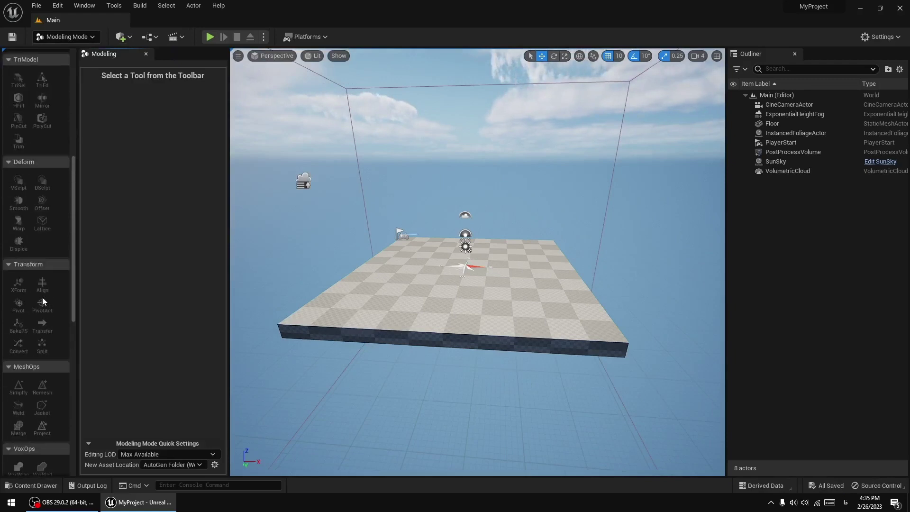
pyautogui.scroll(4, 46, 200)
pyautogui.scroll(4, 52, 142)
pyautogui.click(64, 36)
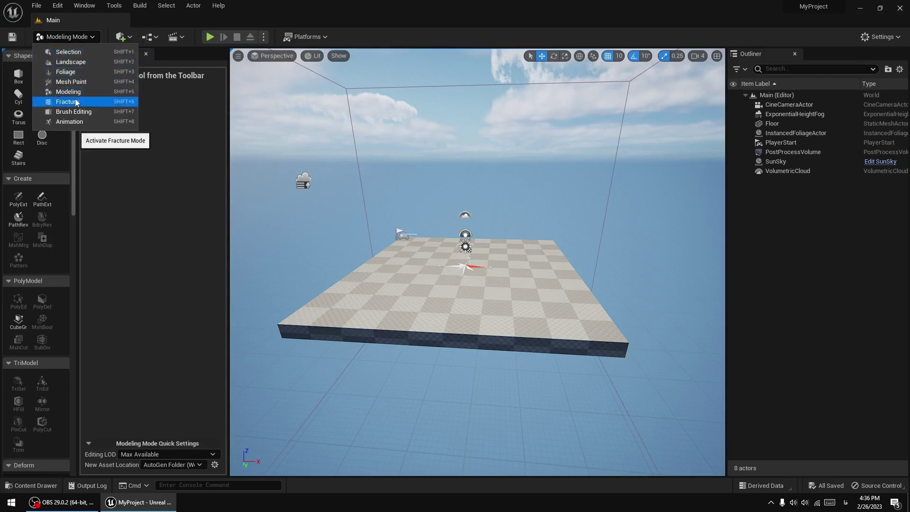
pyautogui.click(83, 122)
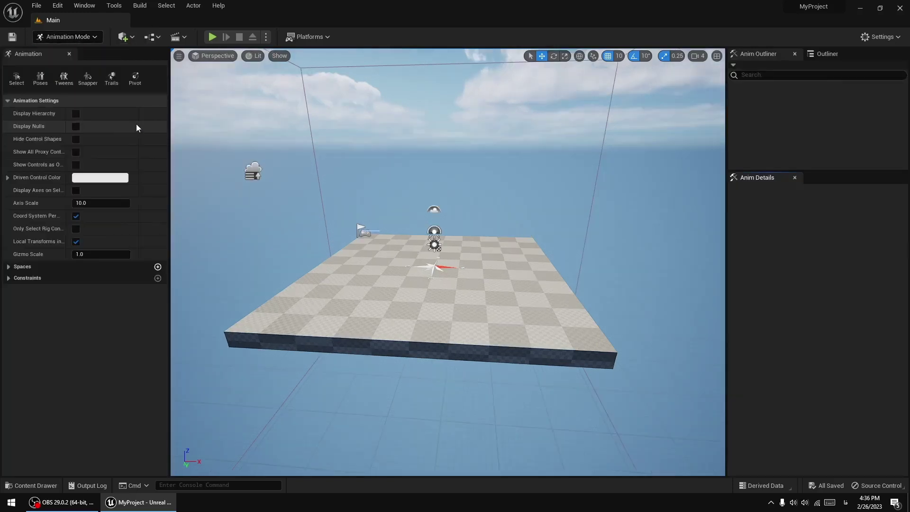
pyautogui.click(66, 36)
pyautogui.click(66, 55)
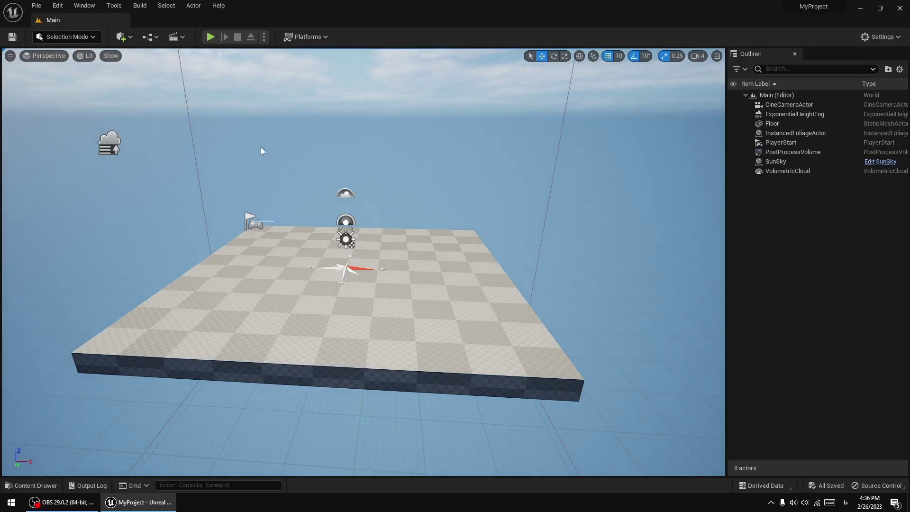
# Drag a Sphere from Quick Add > Shapes onto the floor, delete it, then reopen Quick Add.
pyautogui.click(66, 36)
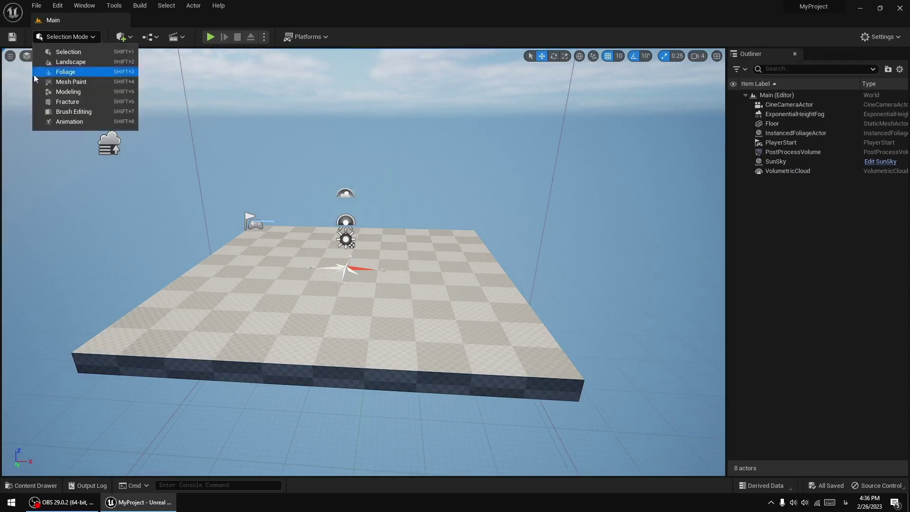
pyautogui.click(172, 61)
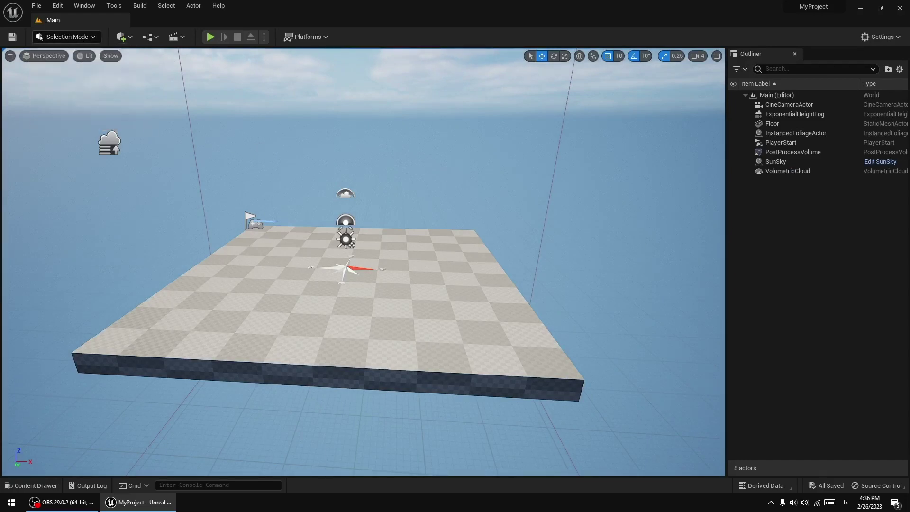
pyautogui.click(122, 36)
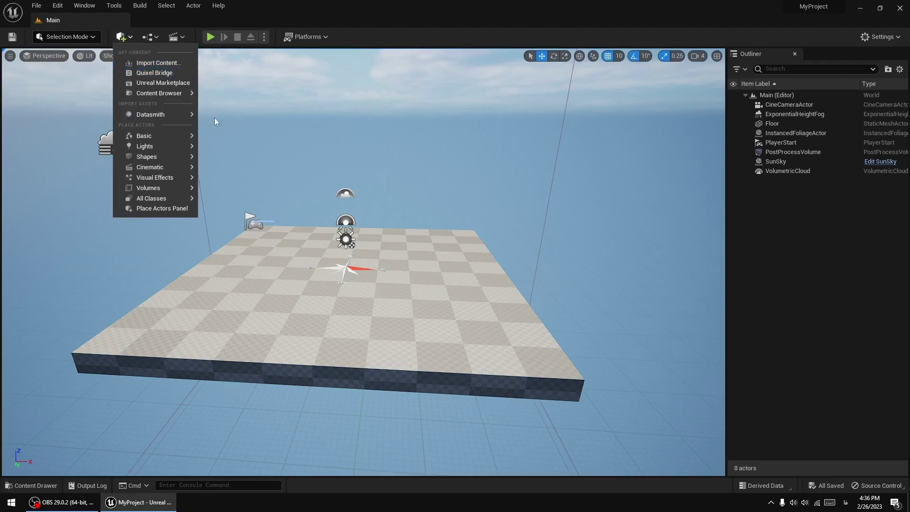
pyautogui.moveTo(191, 133)
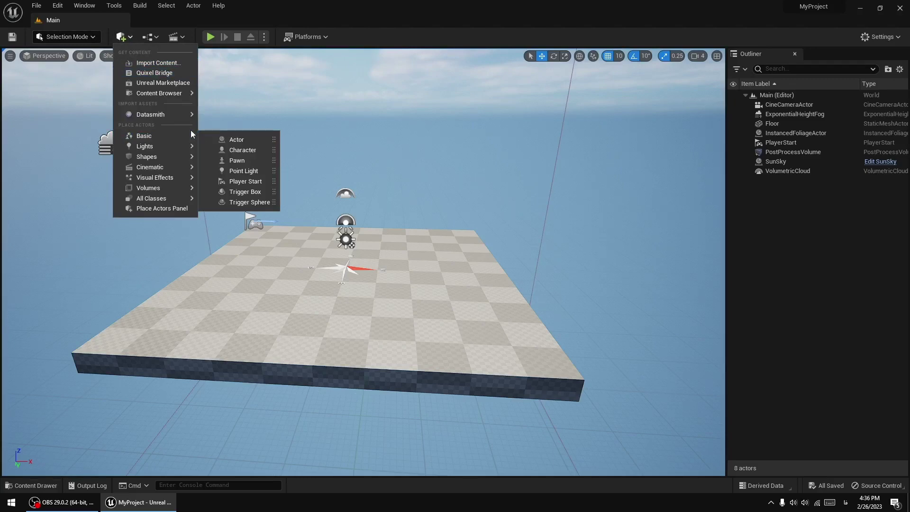
pyautogui.moveTo(161, 157)
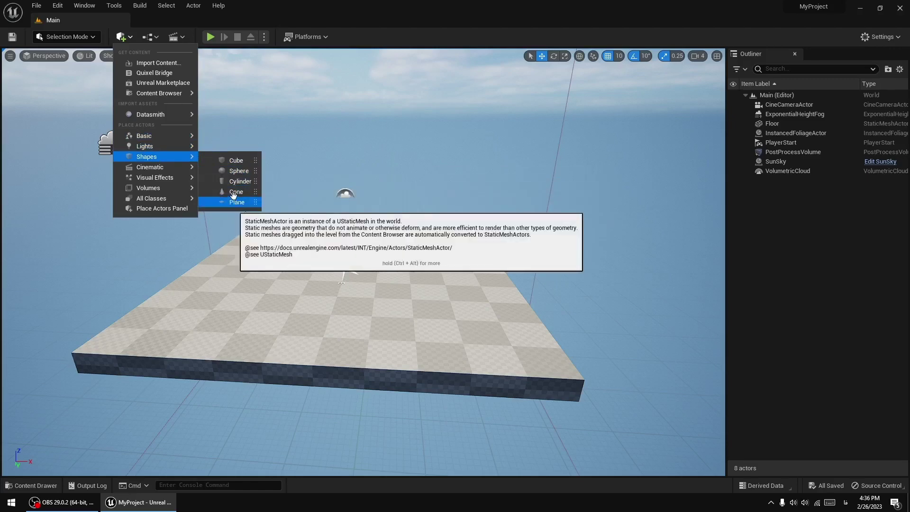
pyautogui.moveTo(237, 171)
pyautogui.mouseDown()
pyautogui.moveTo(323, 308)
pyautogui.moveTo(323, 262)
pyautogui.mouseUp()
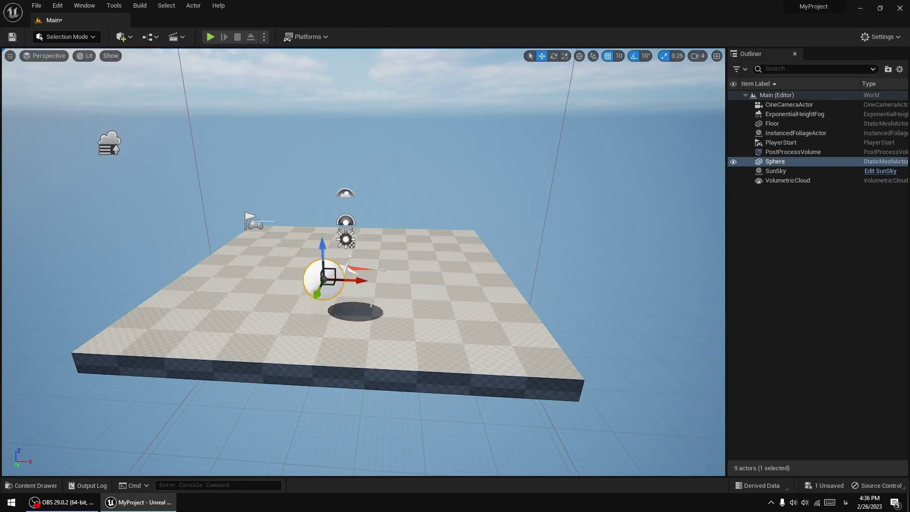
pyautogui.press('Delete')
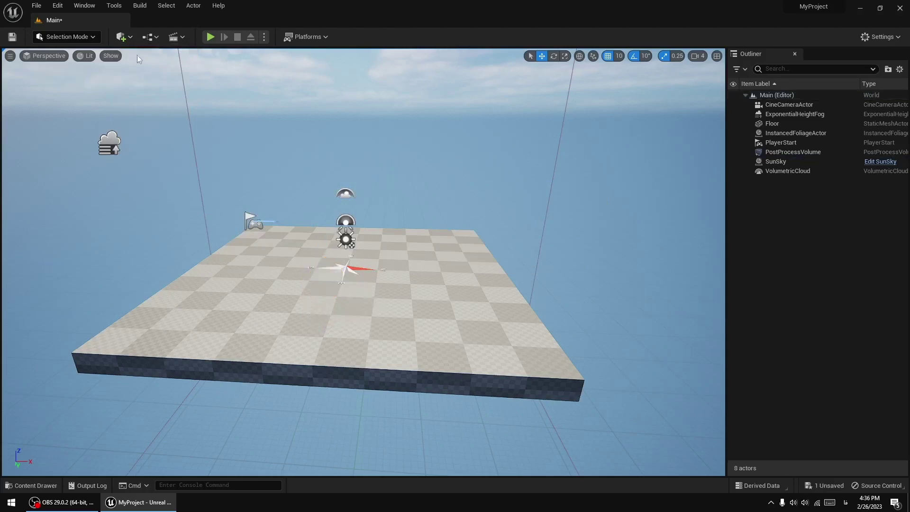
pyautogui.click(122, 37)
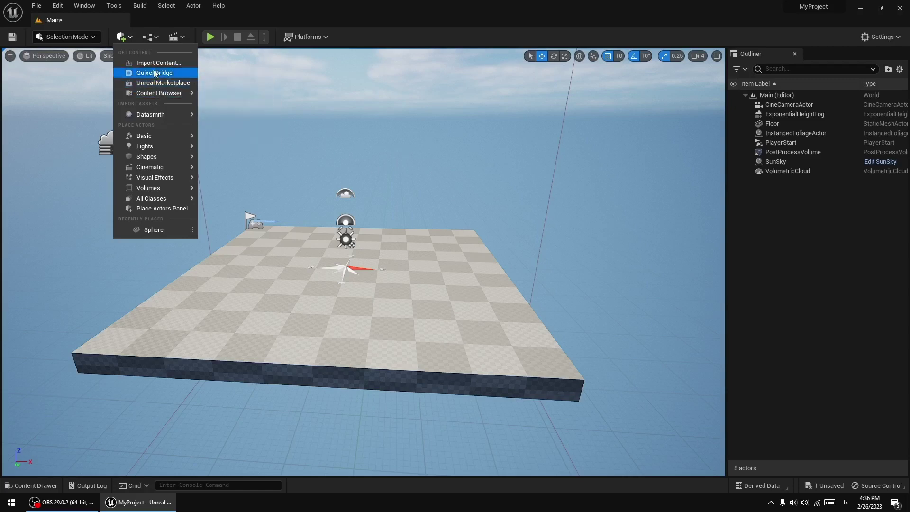
pyautogui.moveTo(159, 191)
pyautogui.click(156, 73)
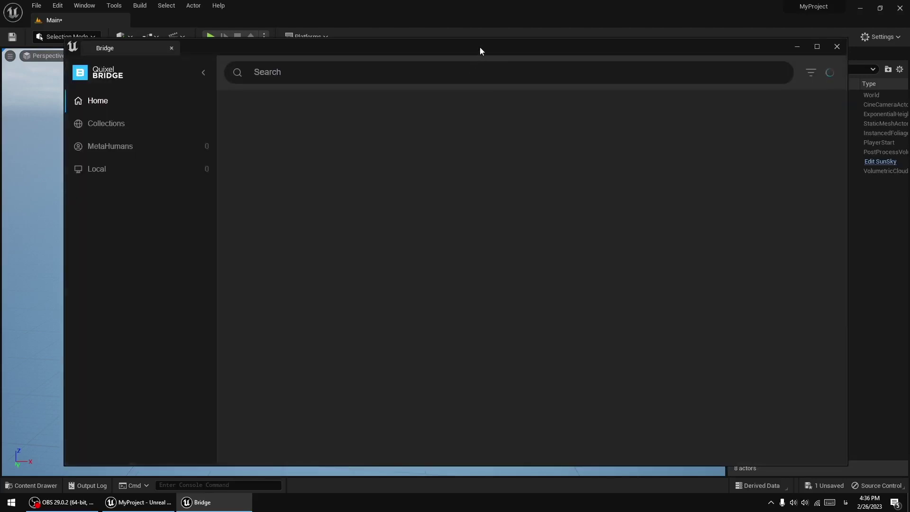
pyautogui.moveTo(480, 47); pyautogui.dragTo(447, 47)
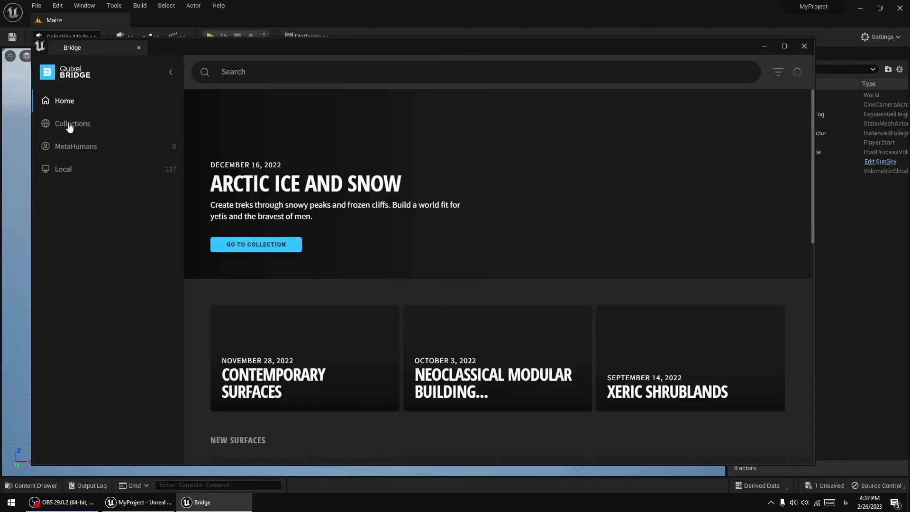
pyautogui.click(804, 46)
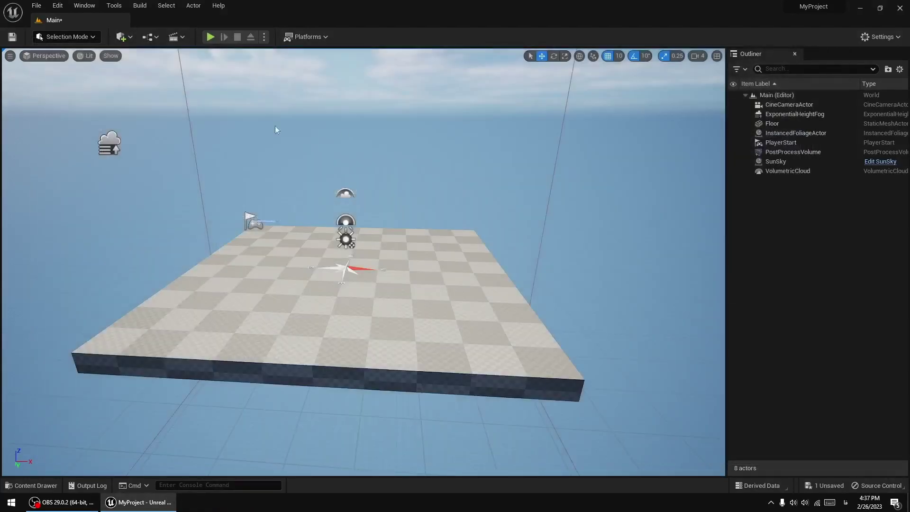
pyautogui.click(121, 37)
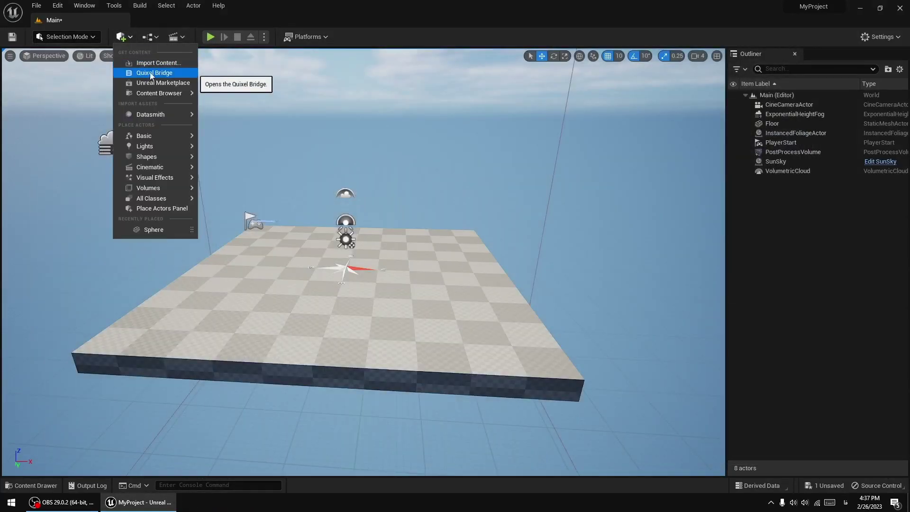
# Browse the Quick Add Lights submenu, search it for 'sky', then clear the search.
pyautogui.moveTo(152, 115)
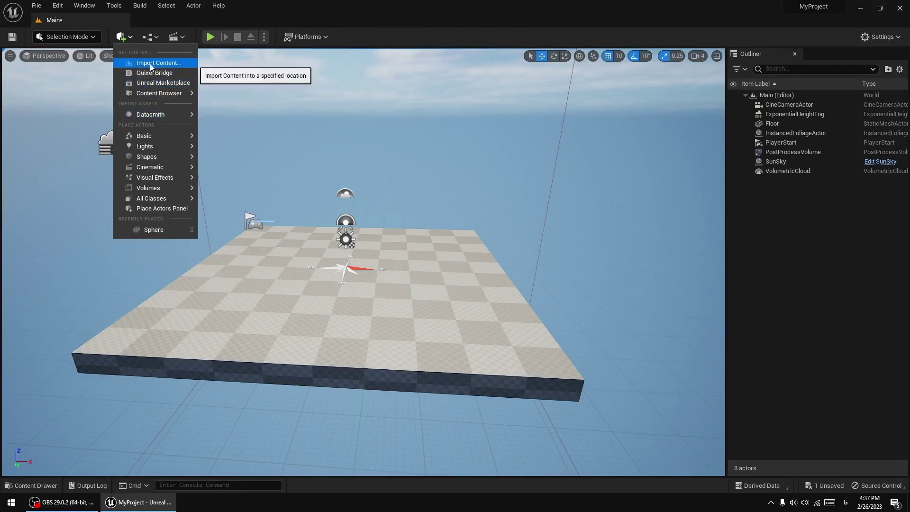
pyautogui.moveTo(150, 140)
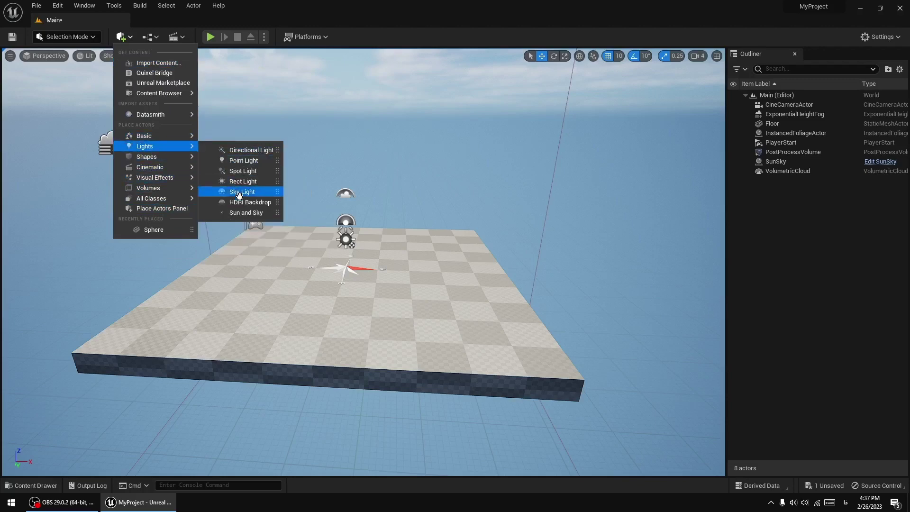
pyautogui.moveTo(185, 191)
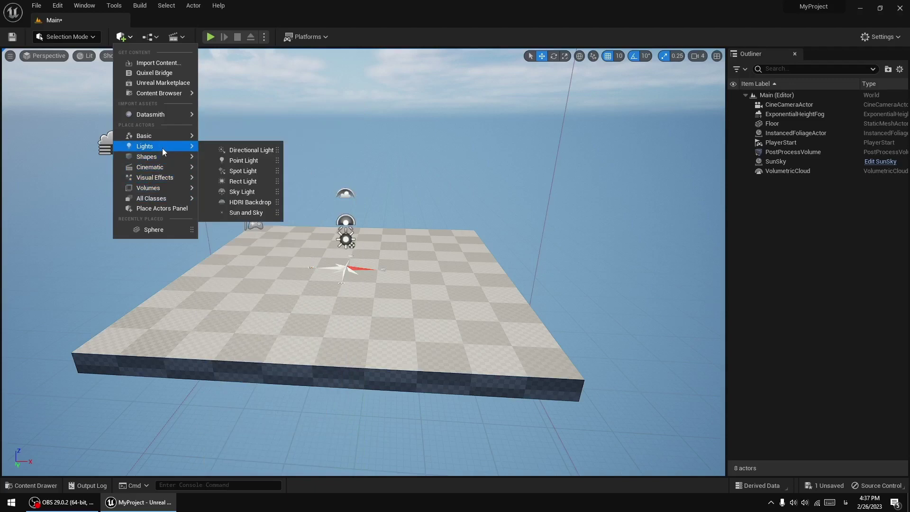
pyautogui.write('س')
pyautogui.press('BackSpace')
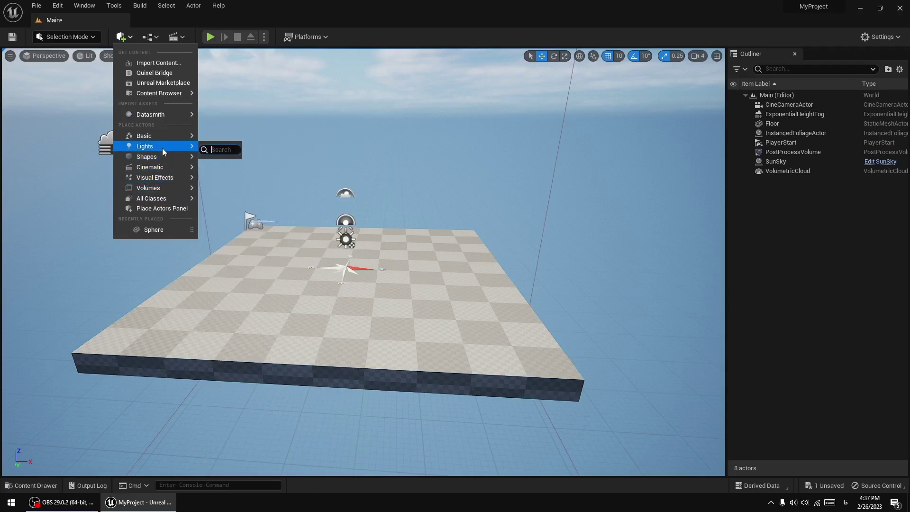
pyautogui.hotkey('alt', 'shift')
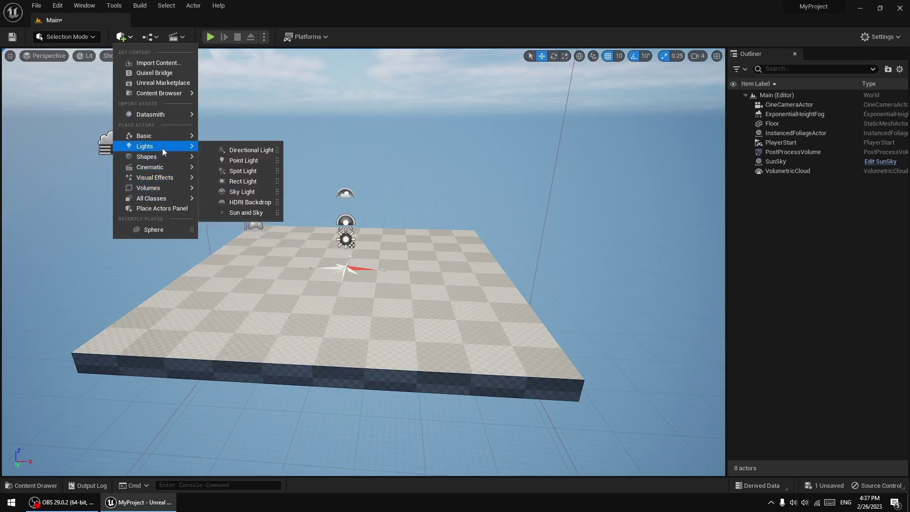
pyautogui.write('sky')
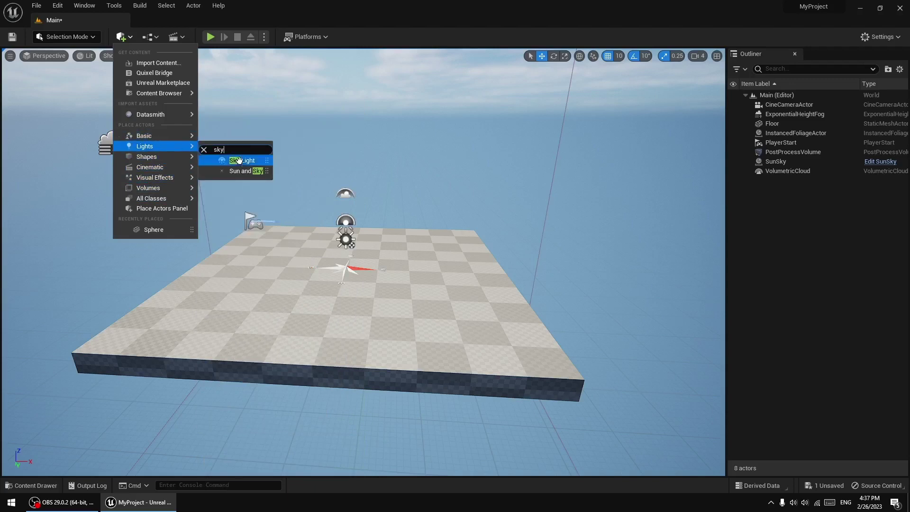
pyautogui.click(203, 150)
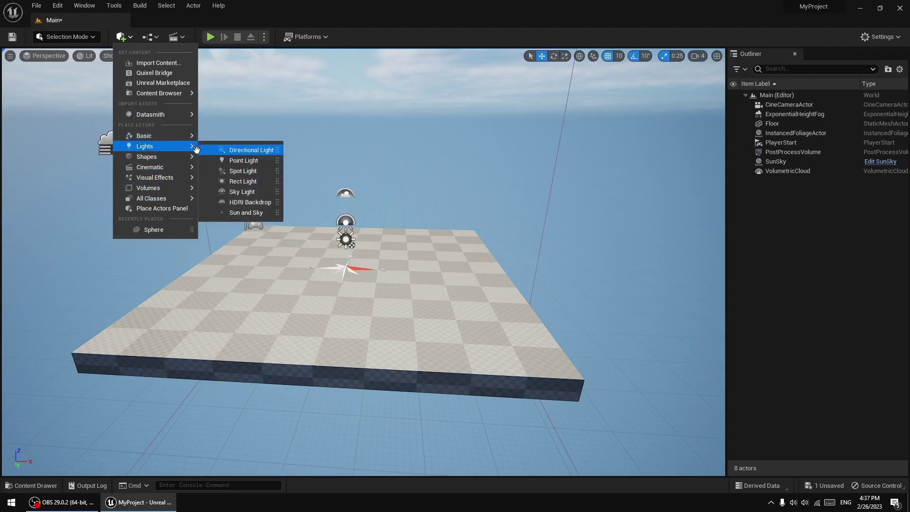
# Scroll through the All Classes actor list past the Niagara and Paper entries.
pyautogui.moveTo(154, 188)
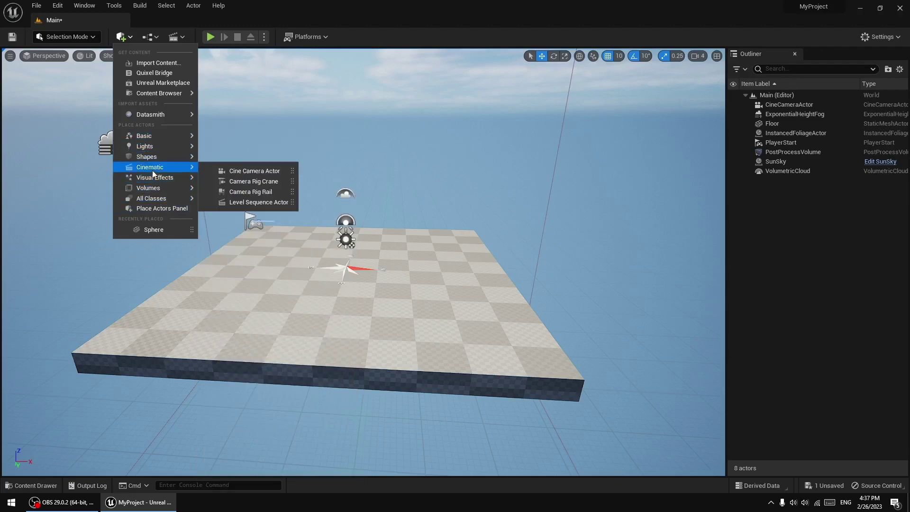
pyautogui.scroll(-3, 232, 321)
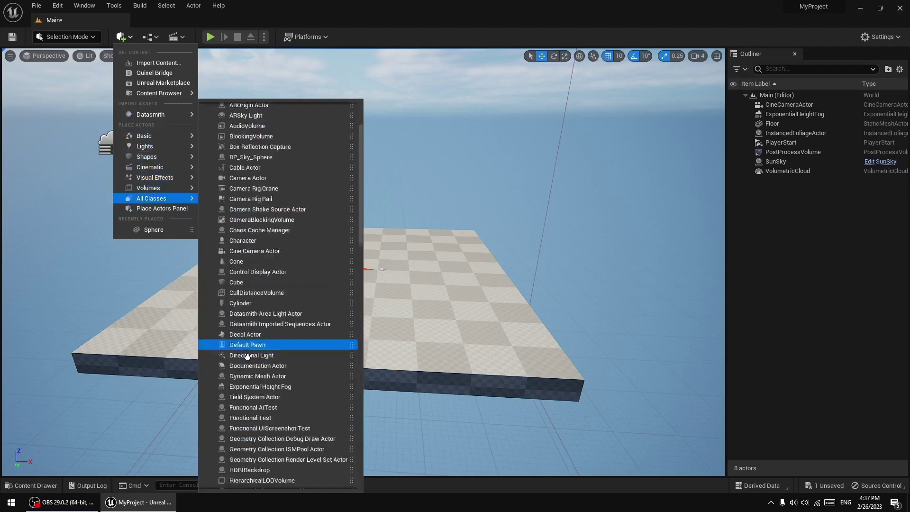
pyautogui.scroll(-5, 237, 303)
pyautogui.scroll(-5, 267, 309)
pyautogui.scroll(-3, 266, 308)
pyautogui.scroll(-5, 267, 309)
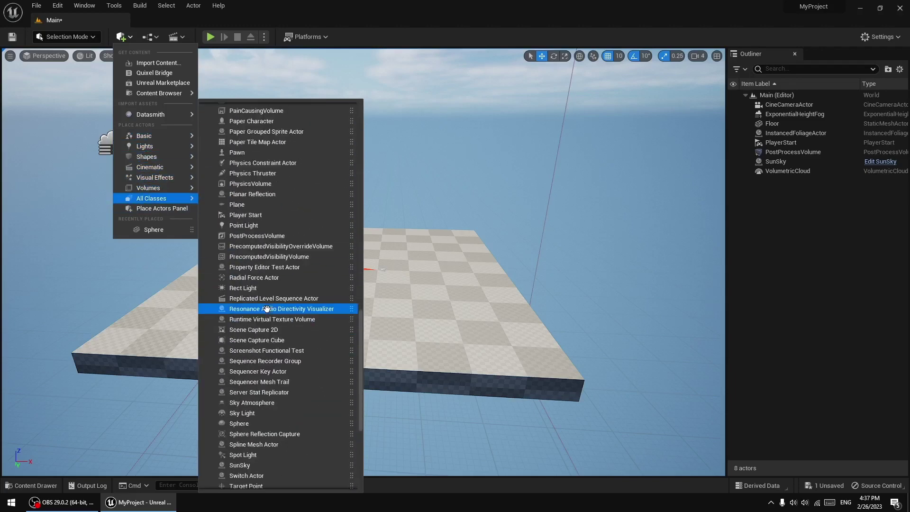
pyautogui.scroll(-4, 267, 311)
pyautogui.scroll(-4, 265, 313)
pyautogui.scroll(5, 266, 313)
pyautogui.scroll(5, 284, 310)
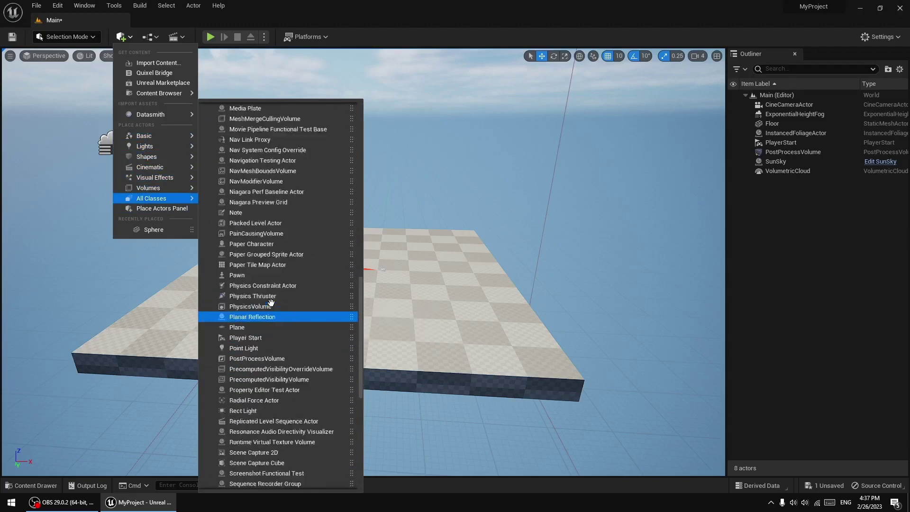
pyautogui.scroll(4, 272, 296)
pyautogui.scroll(4, 278, 262)
pyautogui.scroll(5, 278, 262)
pyautogui.scroll(5, 279, 261)
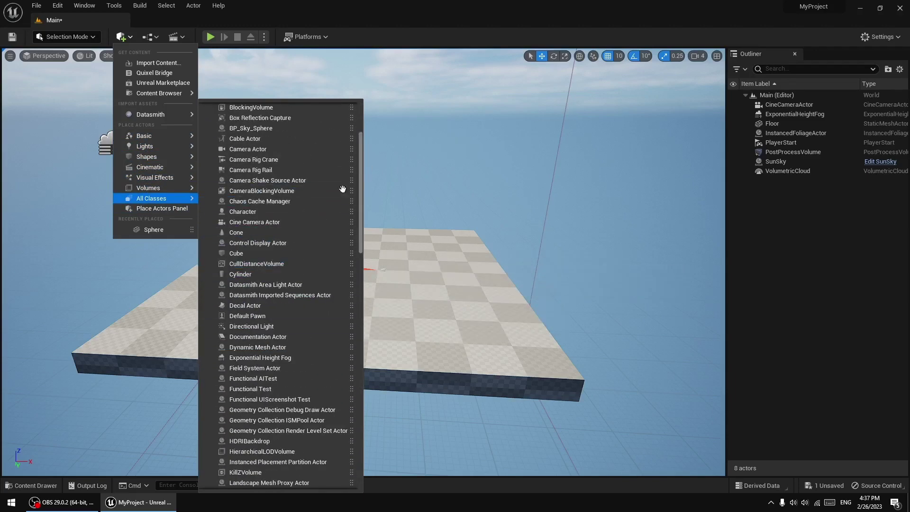
pyautogui.scroll(3, 284, 211)
pyautogui.scroll(2, 370, 189)
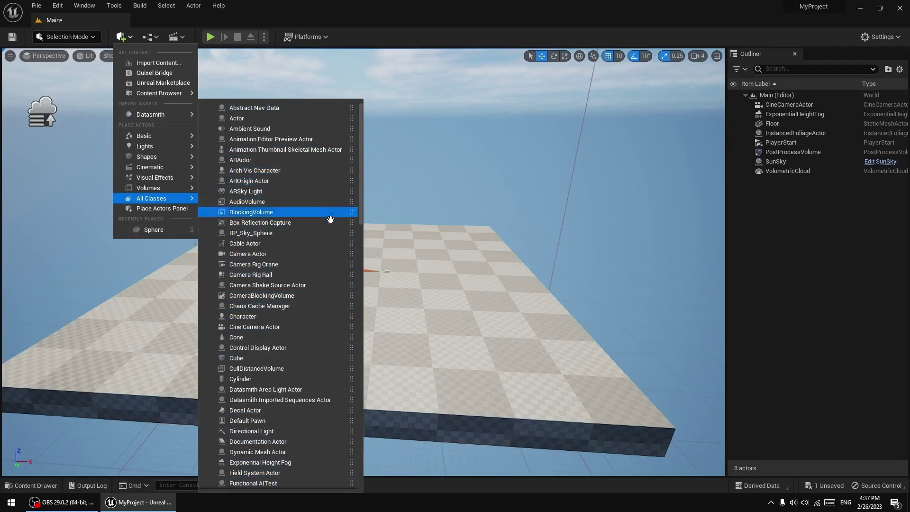
pyautogui.scroll(-3, 297, 244)
pyautogui.scroll(-3, 297, 243)
pyautogui.scroll(-5, 297, 243)
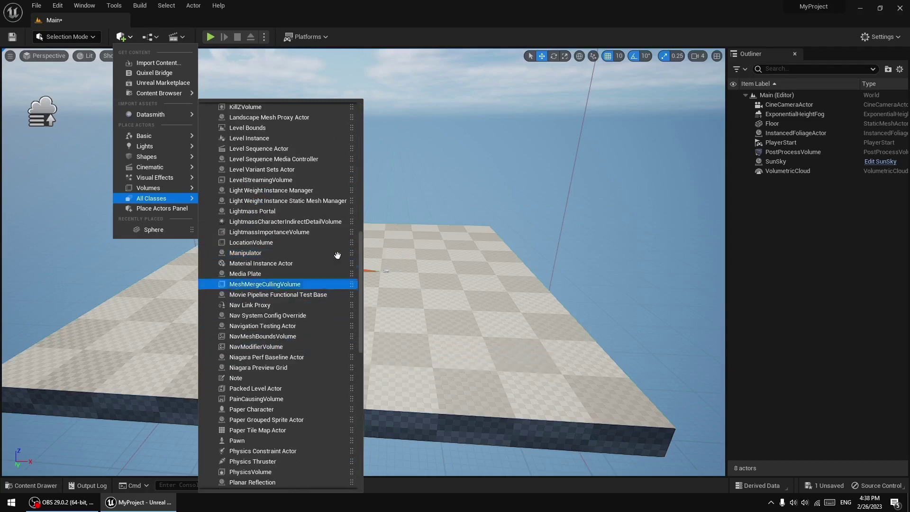
pyautogui.click(416, 161)
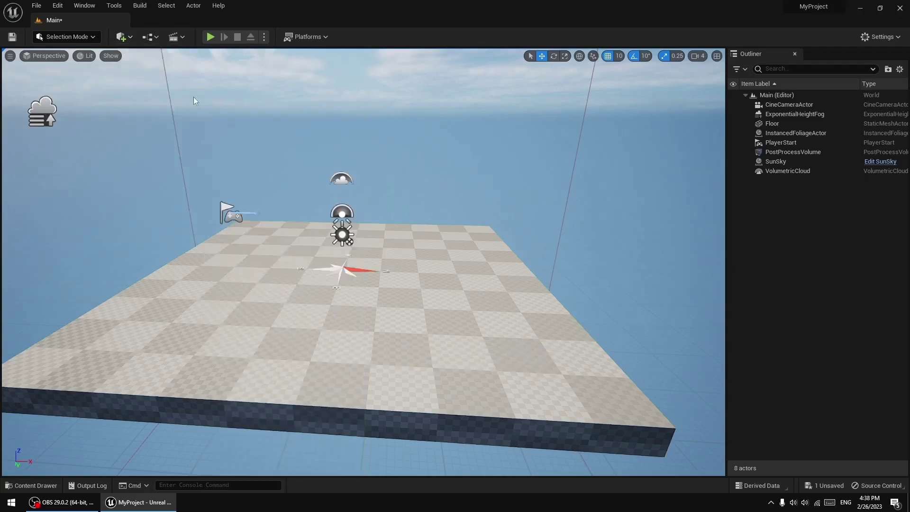
pyautogui.click(151, 37)
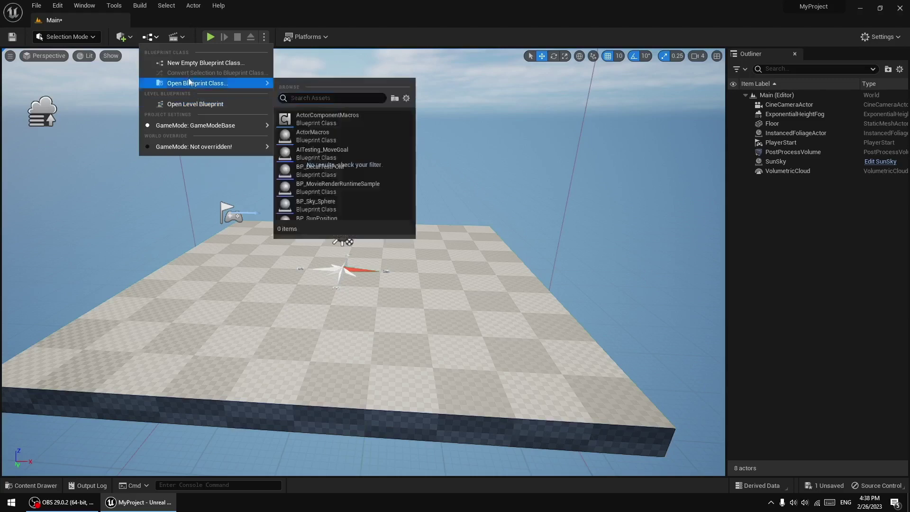
pyautogui.click(182, 38)
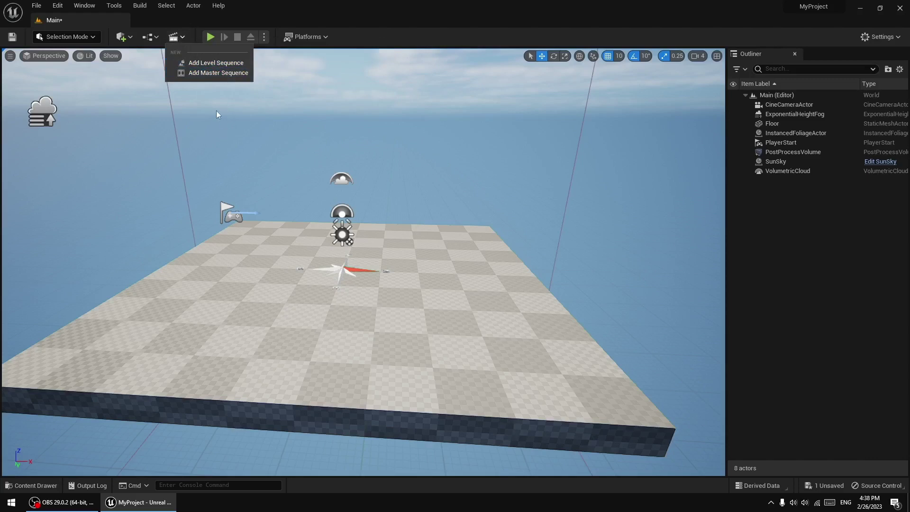
pyautogui.click(321, 103)
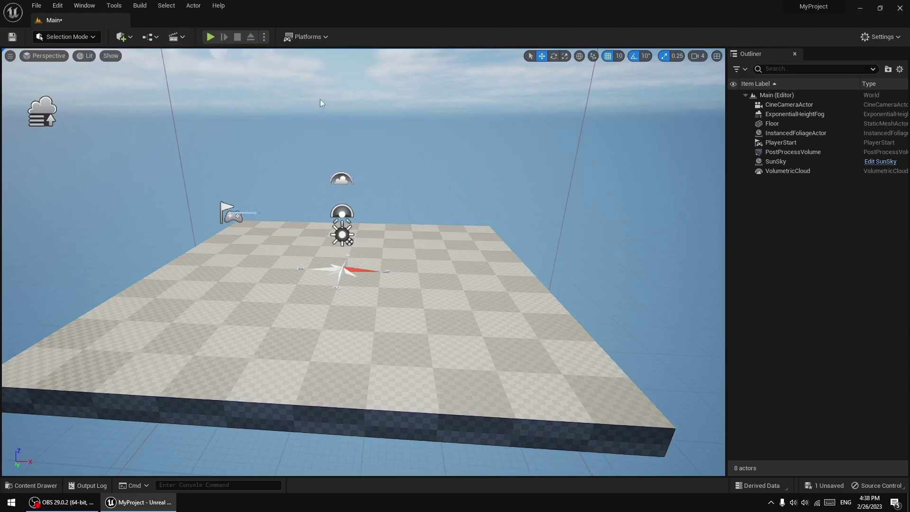
pyautogui.click(210, 37)
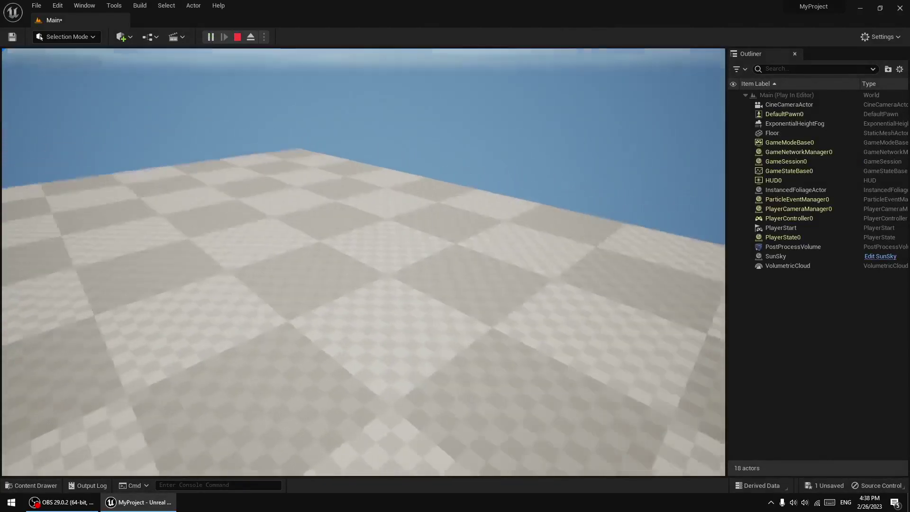
pyautogui.press('w')
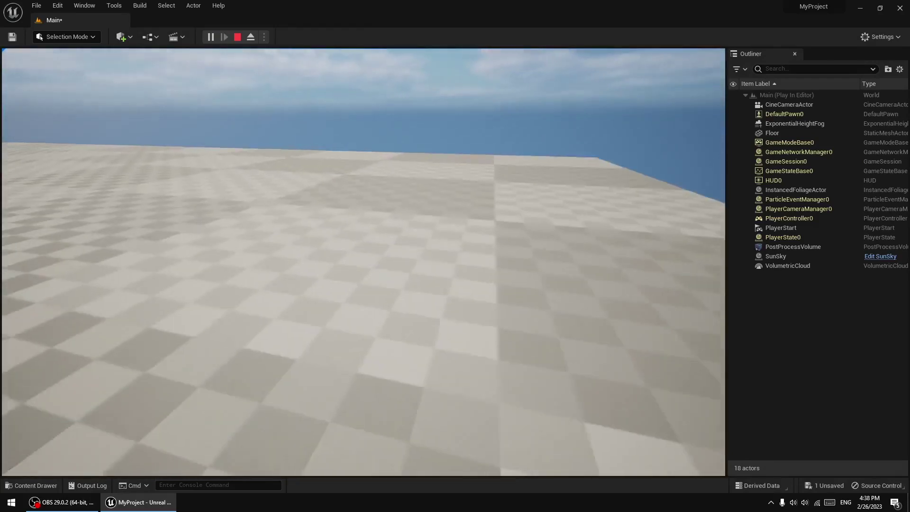
pyautogui.press('s')
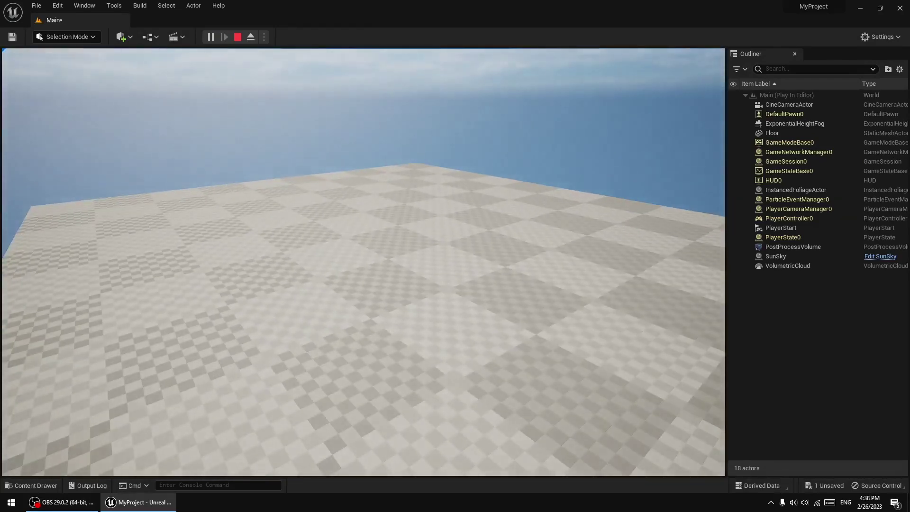
pyautogui.press('Escape')
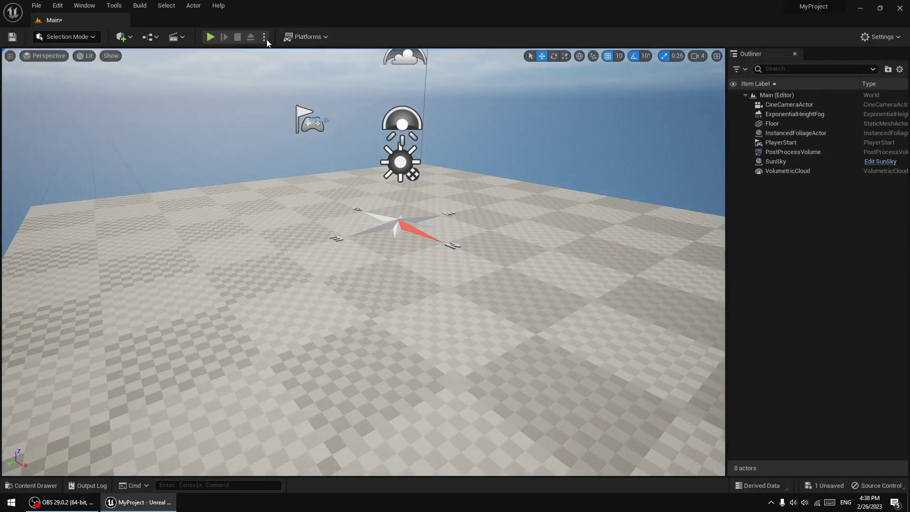
pyautogui.click(264, 37)
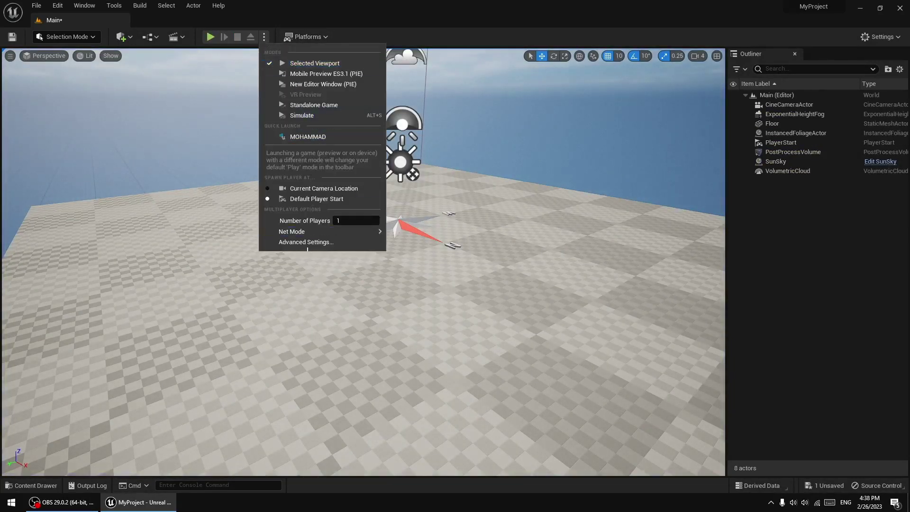
pyautogui.click(246, 106)
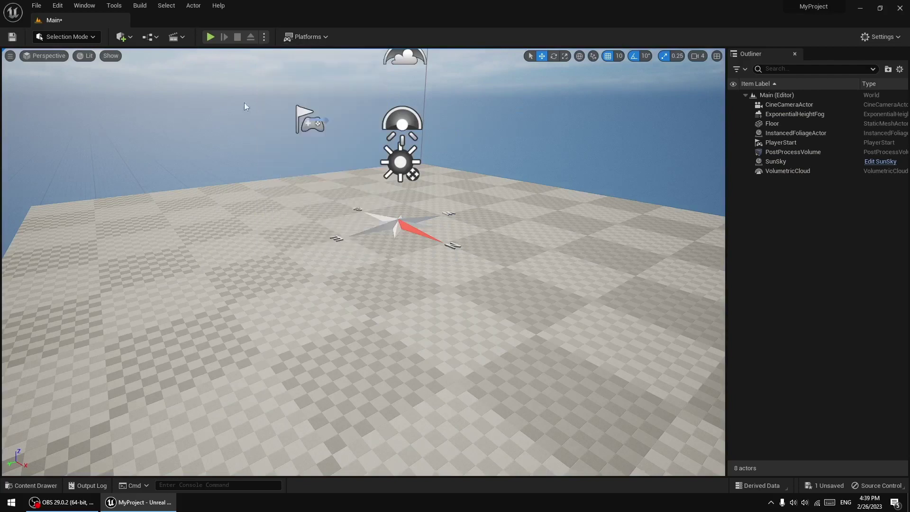
pyautogui.click(311, 38)
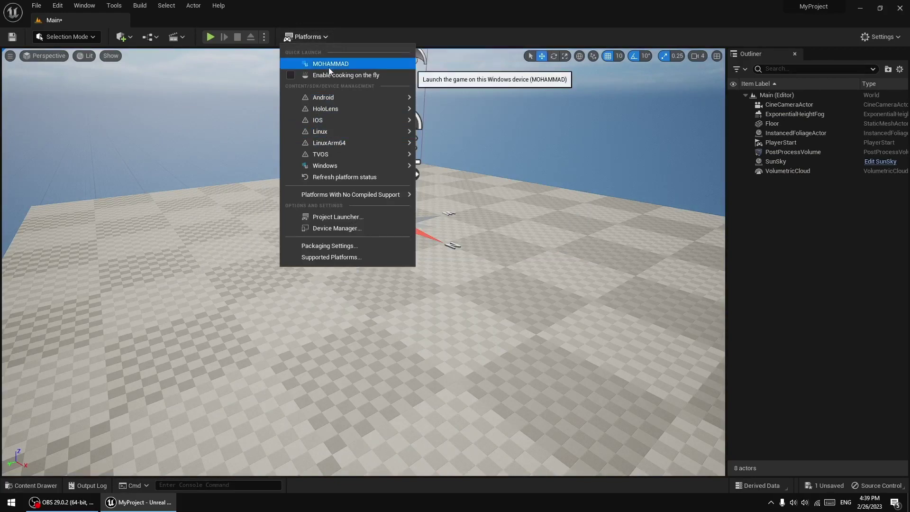
pyautogui.moveTo(328, 165)
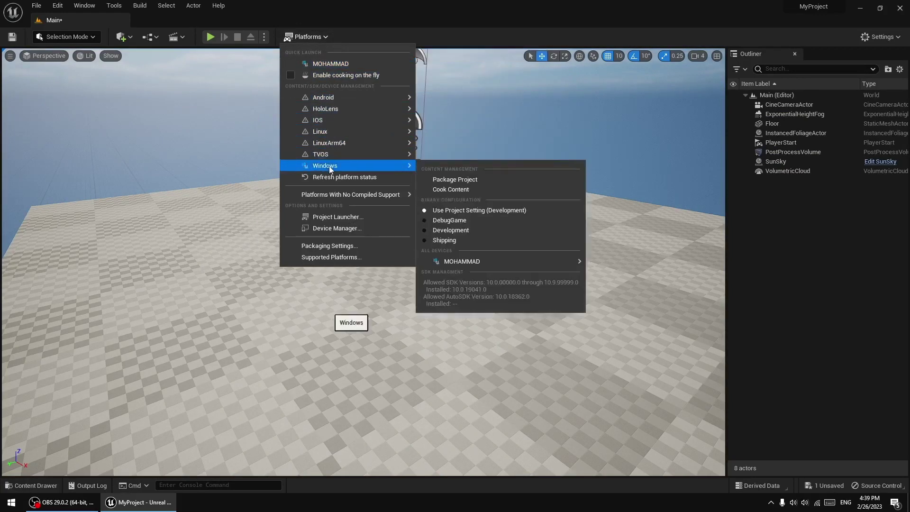
pyautogui.moveTo(327, 143)
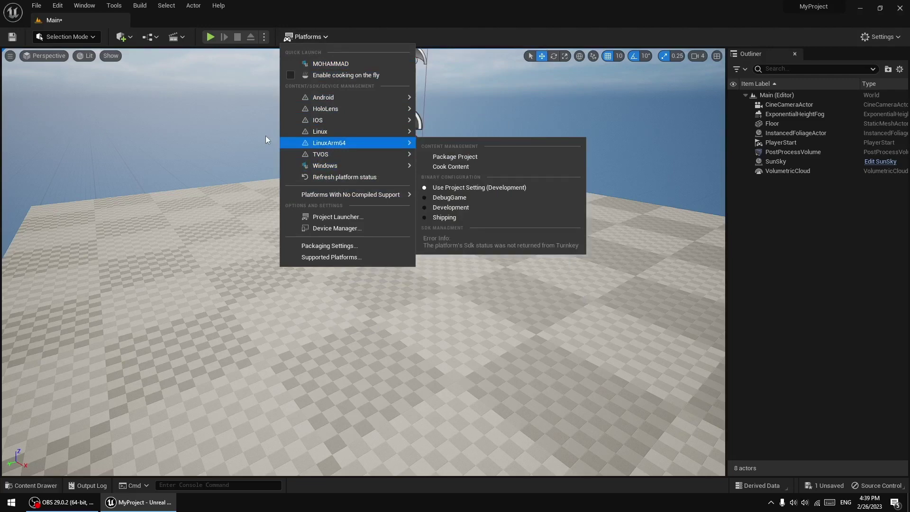
pyautogui.click(243, 125)
pyautogui.click(306, 37)
pyautogui.moveTo(320, 132)
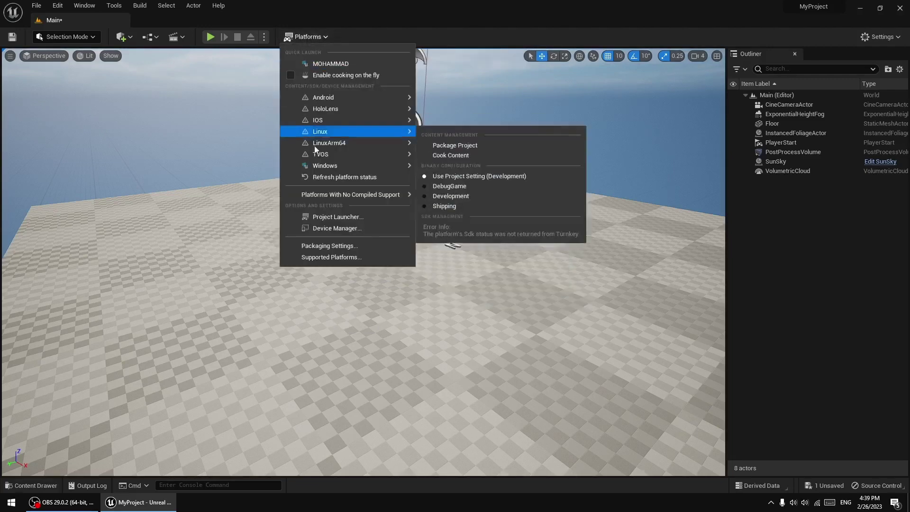
pyautogui.moveTo(313, 167)
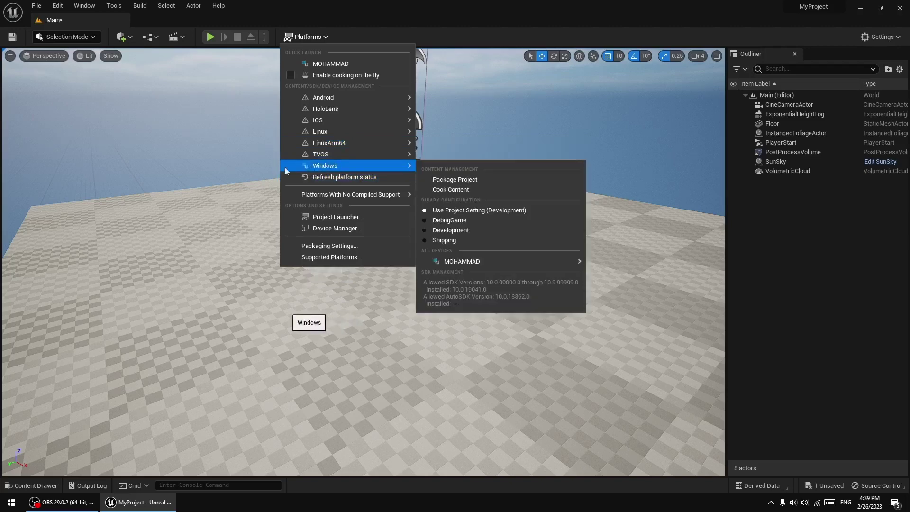
pyautogui.click(232, 127)
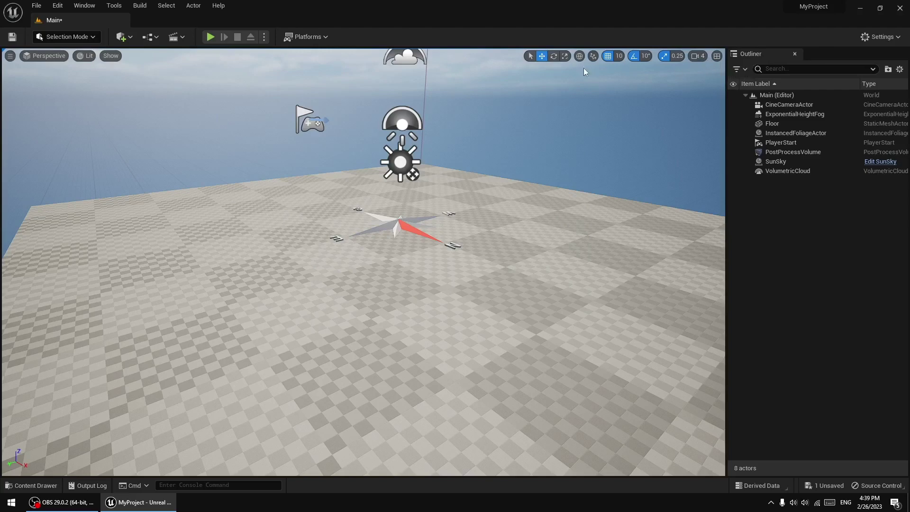
# Switch to the Rotate tool and set the viewport camera speed to 4.
pyautogui.click(554, 56)
pyautogui.moveTo(503, 247); pyautogui.dragTo(500, 216, button='right')
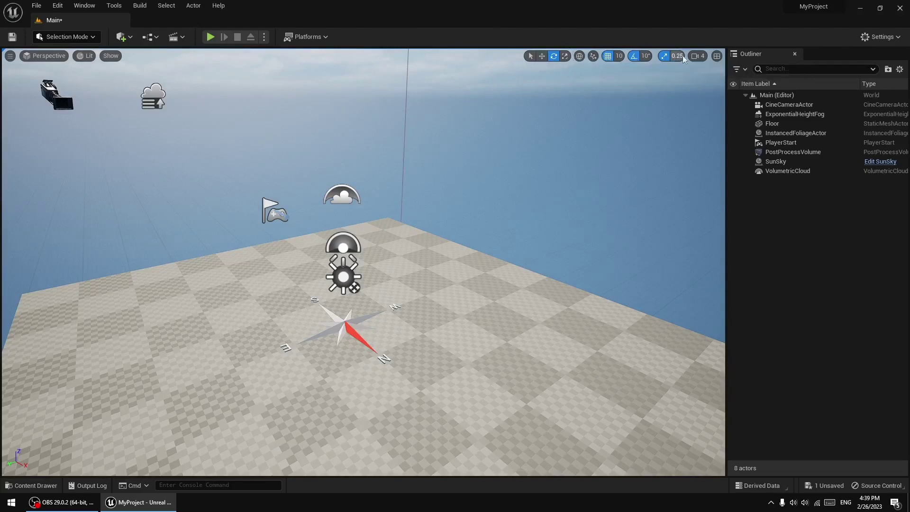
pyautogui.click(701, 57)
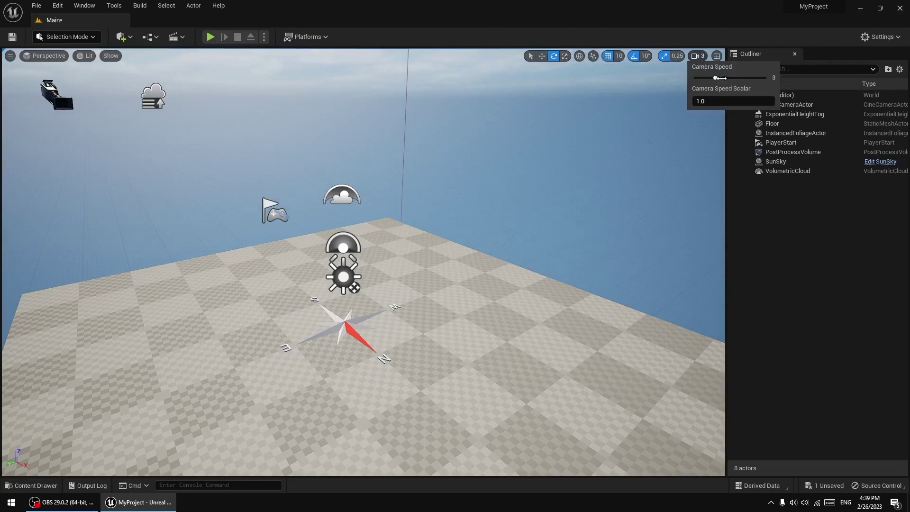
pyautogui.moveTo(725, 77); pyautogui.dragTo(766, 78)
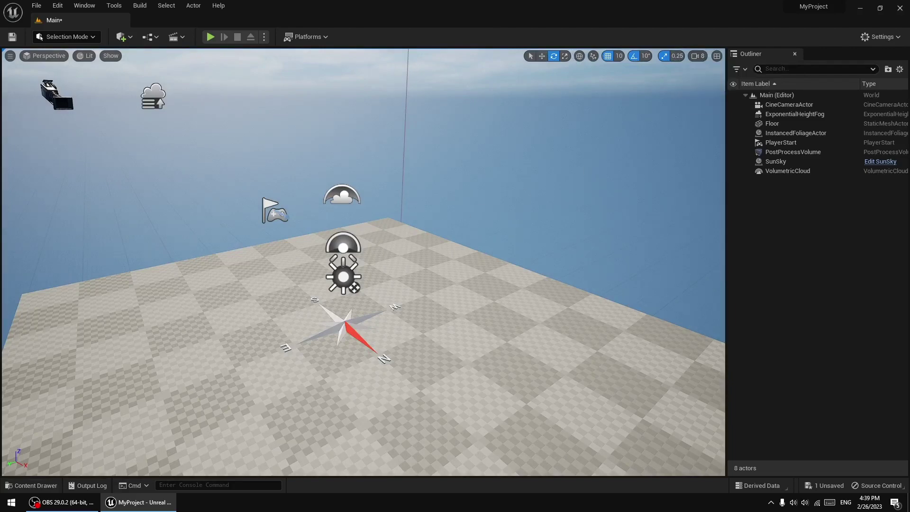
pyautogui.scroll(-5, 467, 216)
pyautogui.scroll(5, 478, 202)
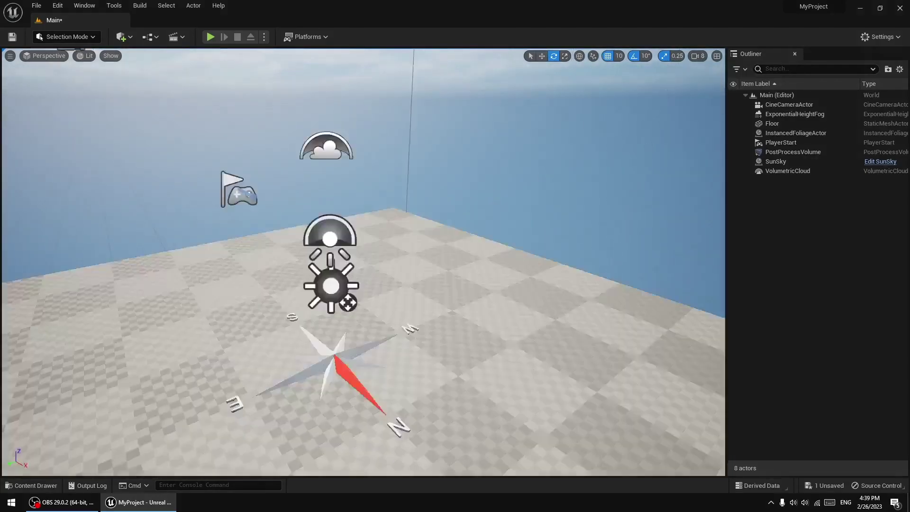
pyautogui.scroll(-5, 479, 202)
pyautogui.click(700, 56)
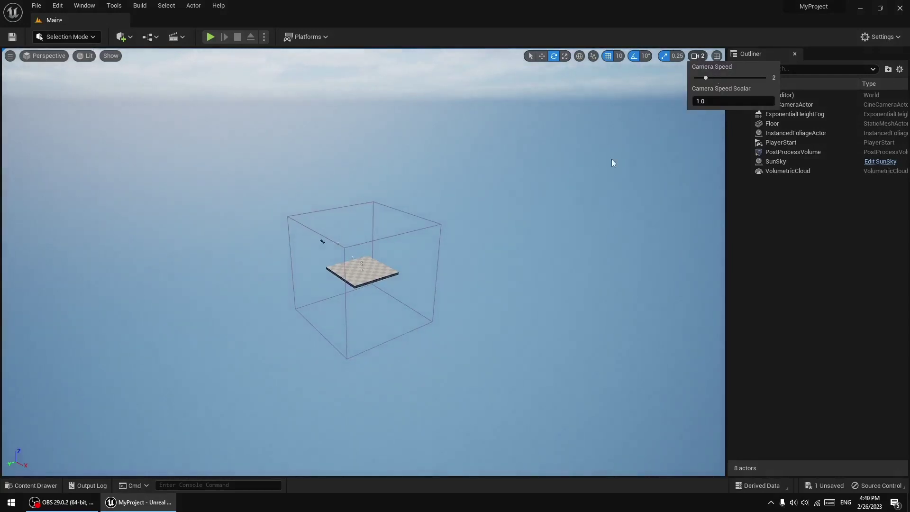
pyautogui.moveTo(613, 163); pyautogui.dragTo(598, 169, button='right')
pyautogui.scroll(2, 540, 198)
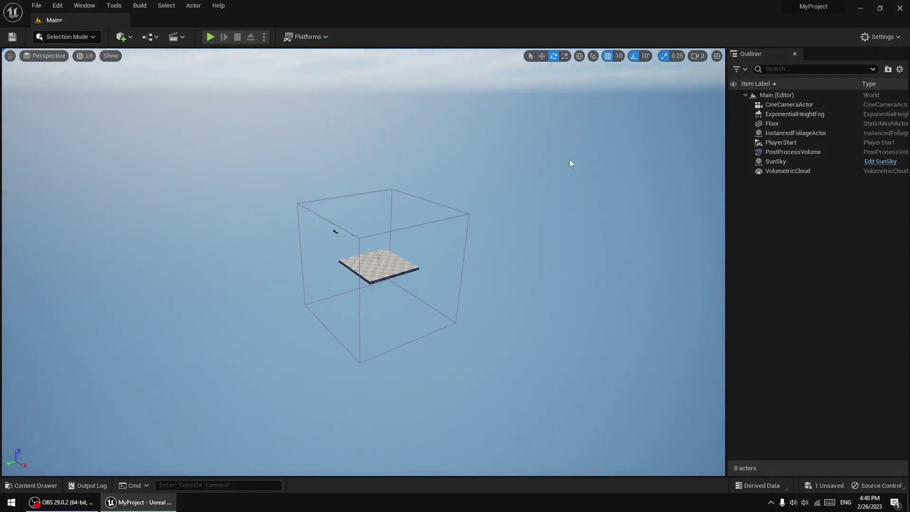
pyautogui.click(700, 56)
pyautogui.moveTo(712, 80); pyautogui.dragTo(732, 81)
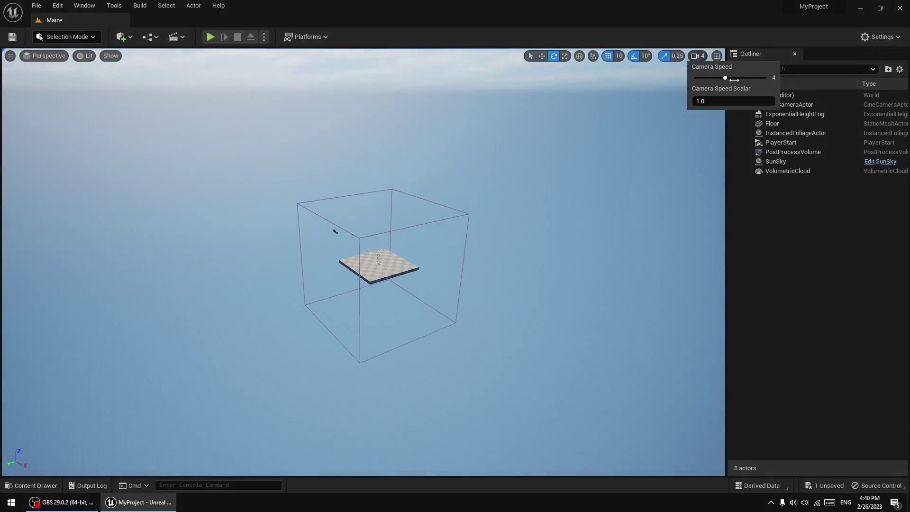
pyautogui.moveTo(571, 210); pyautogui.dragTo(571, 207, button='right')
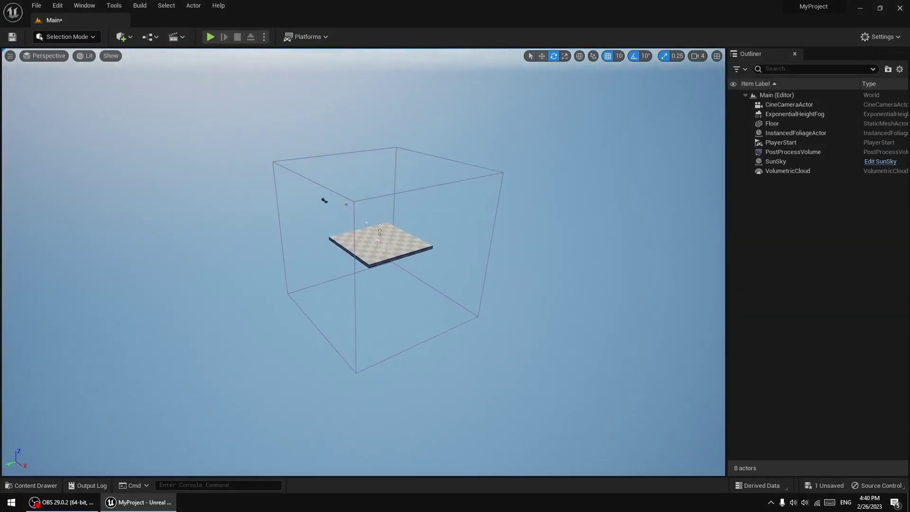
# Frame the Floor with F, then clear the selection.
pyautogui.click(381, 244)
pyautogui.press('f')
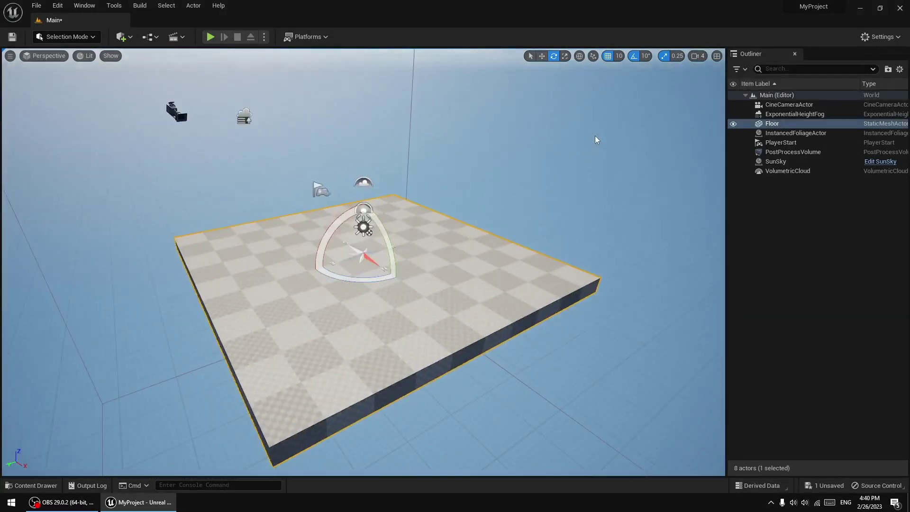
pyautogui.press('Escape')
pyautogui.click(717, 56)
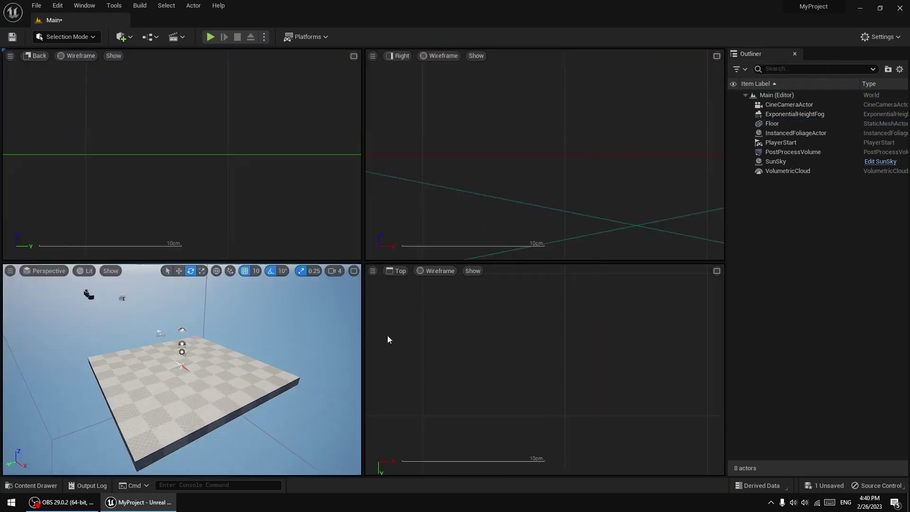
pyautogui.click(352, 273)
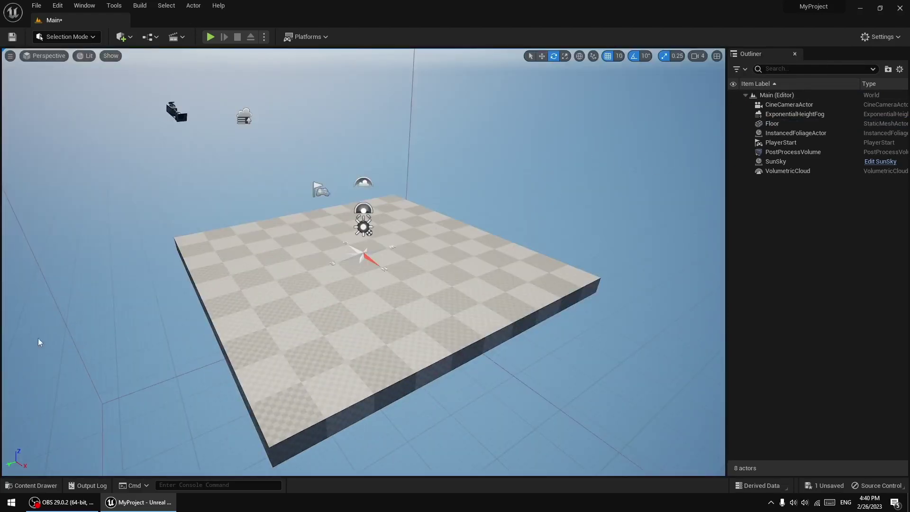
pyautogui.moveTo(603, 212); pyautogui.dragTo(603, 212, button='right')
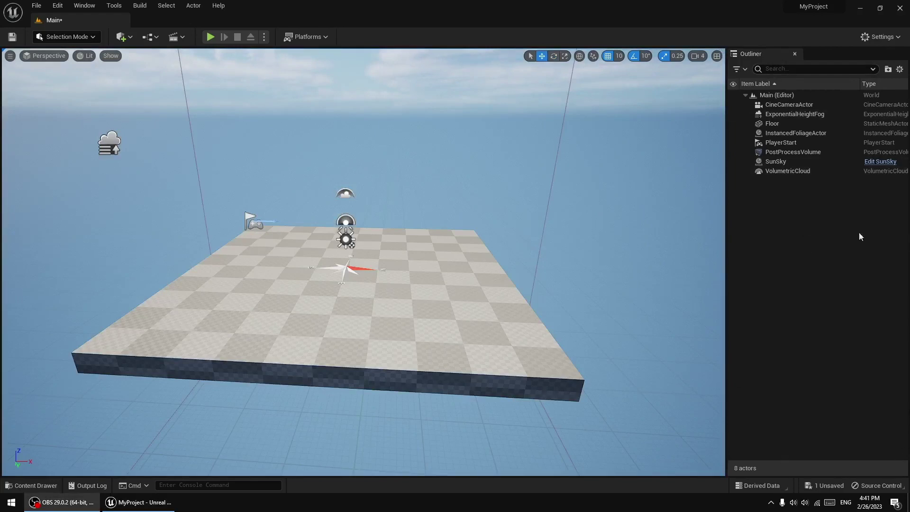
# Load the Default Editor Layout from Window > Load Layout.
pyautogui.click(87, 6)
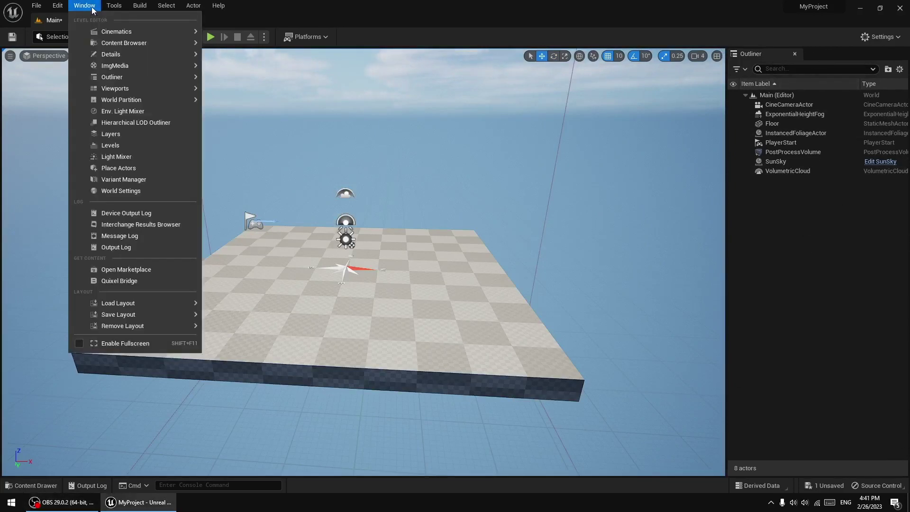
pyautogui.moveTo(121, 306)
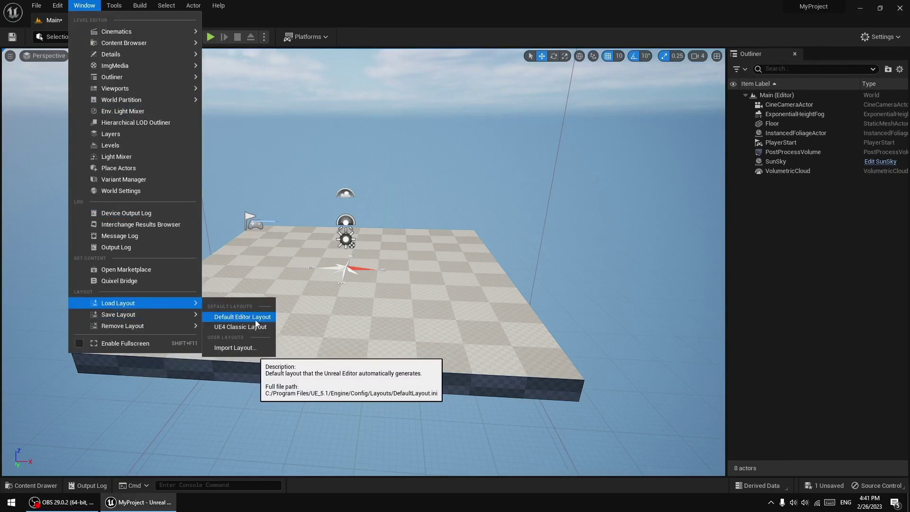
pyautogui.click(242, 316)
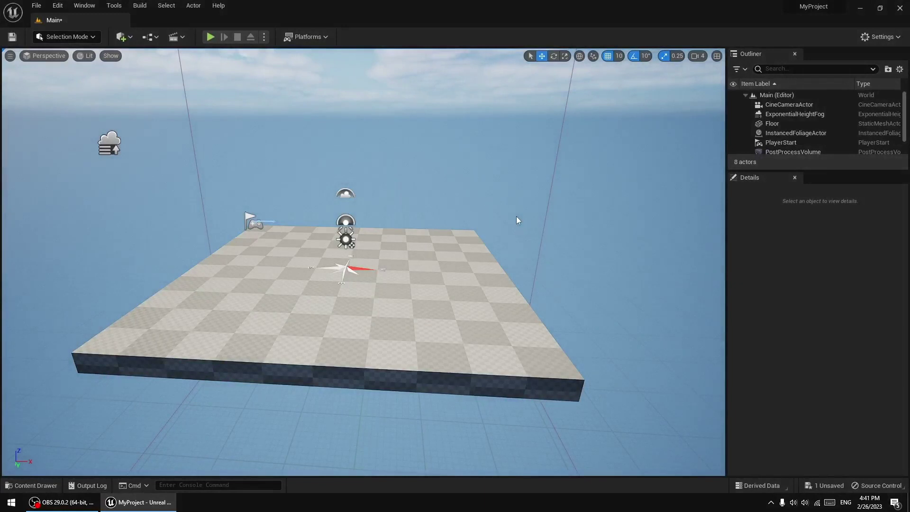
# Close the Outliner and Details panels, then reload the Default Editor Layout.
pyautogui.click(794, 53)
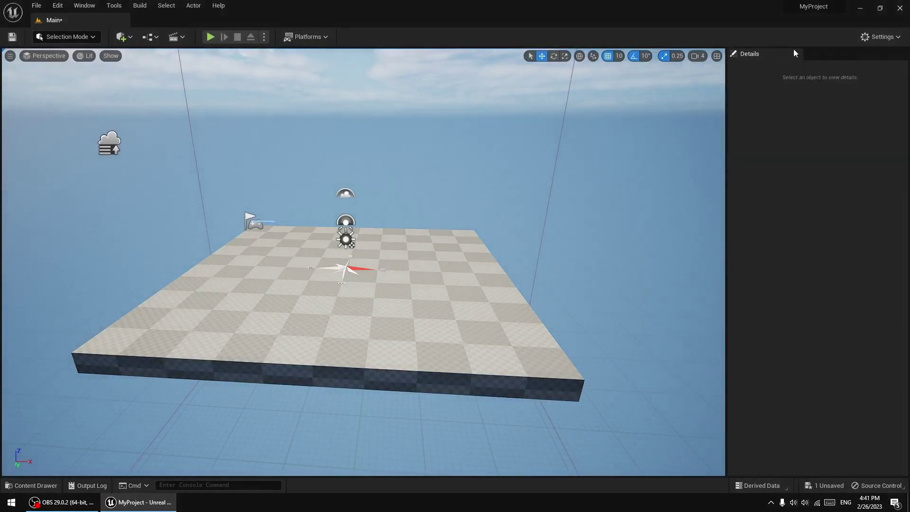
pyautogui.click(794, 55)
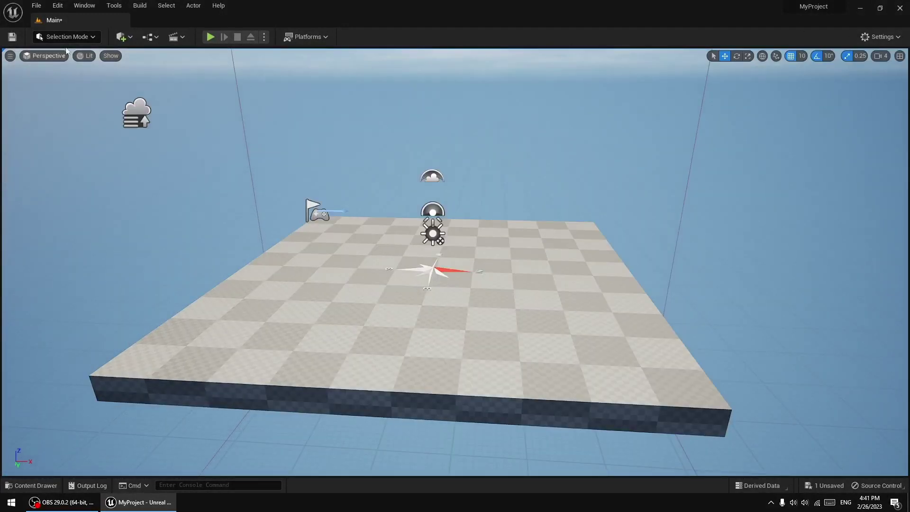
pyautogui.click(84, 6)
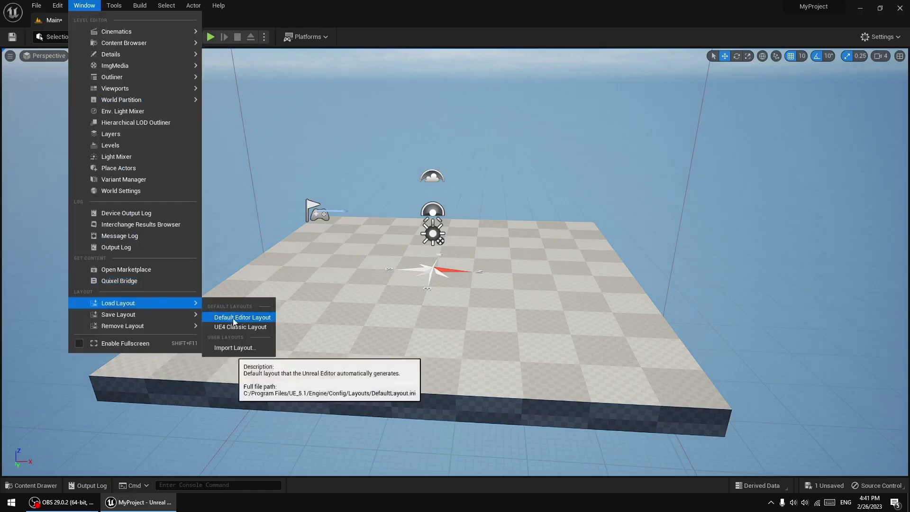
pyautogui.click(237, 317)
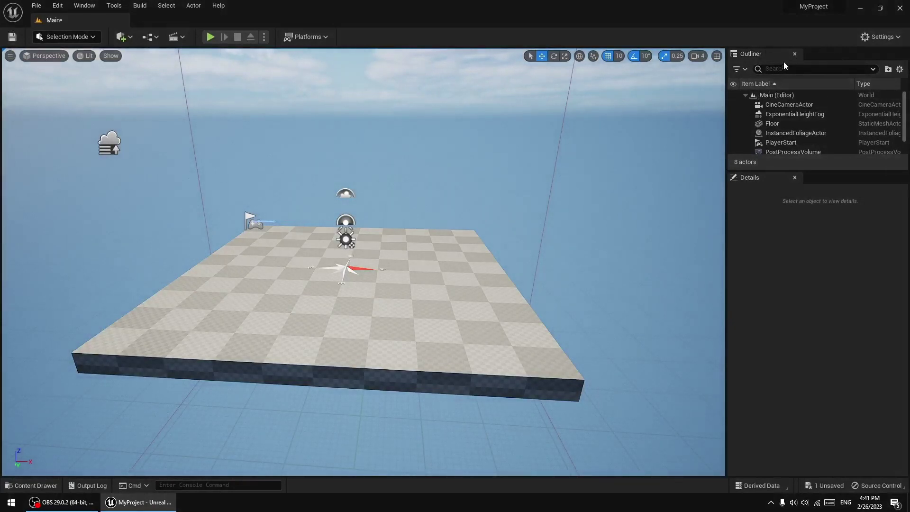
# Select SunSky, VolumetricCloud and ExponentialHeightFog in turn to review their Details.
pyautogui.scroll(-2, 775, 122)
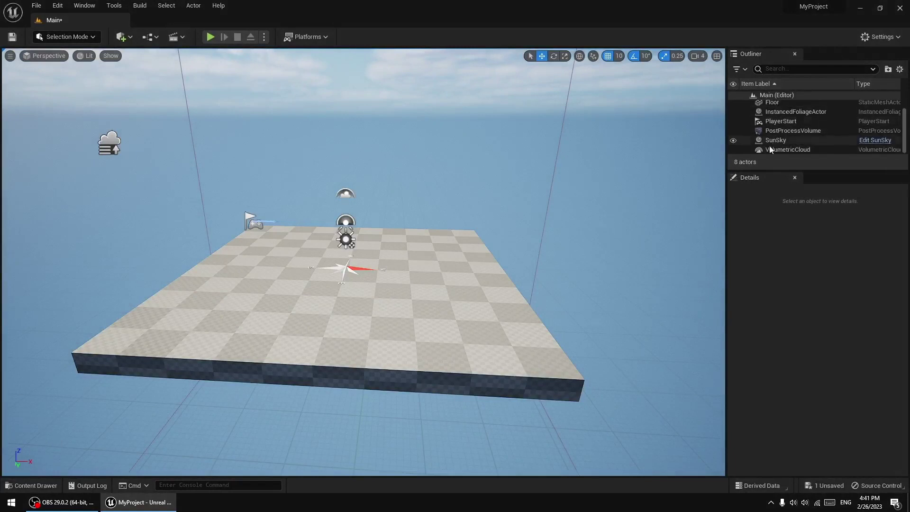
pyautogui.scroll(2, 772, 142)
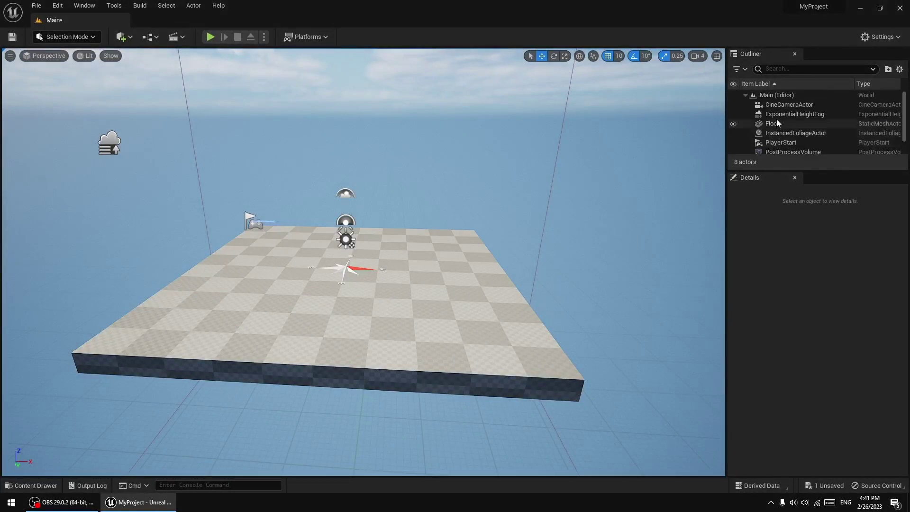
pyautogui.click(351, 243)
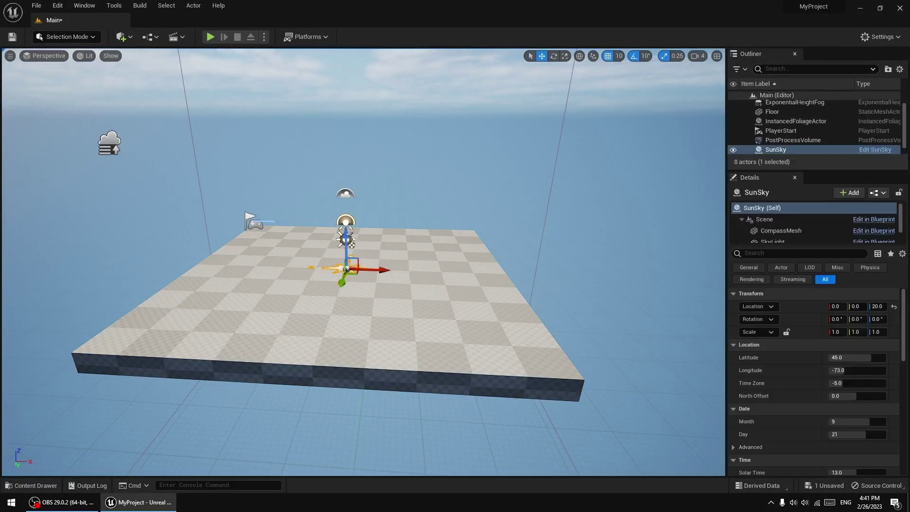
pyautogui.click(346, 196)
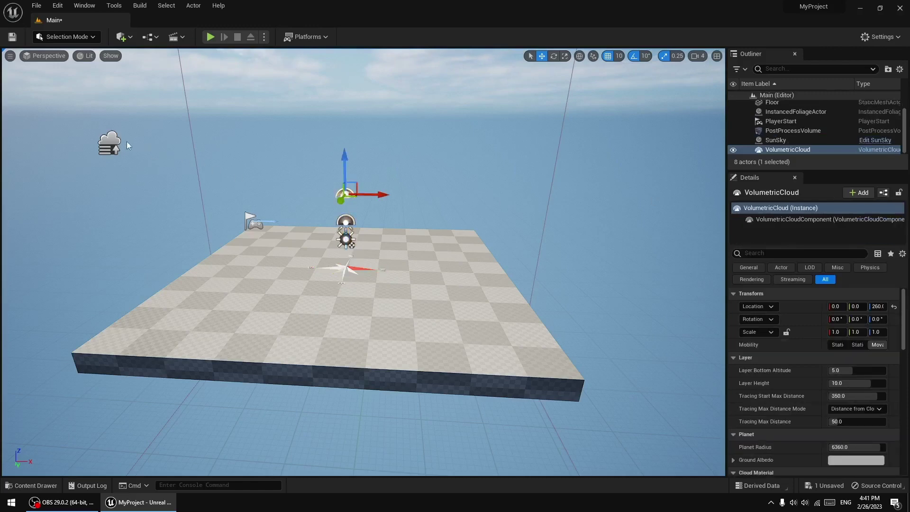
pyautogui.click(113, 142)
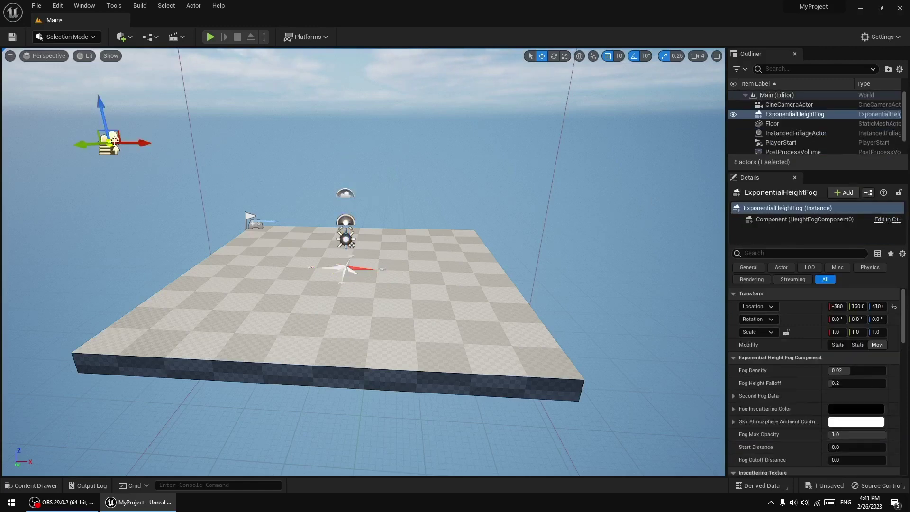
# Turn the view toward the cine camera and inspect the CineCameraActor and PlayerStart properties.
pyautogui.moveTo(212, 159)
pyautogui.mouseDown(button='right')
pyautogui.moveTo(178, 159)
pyautogui.moveTo(208, 160)
pyautogui.mouseUp(button='right')
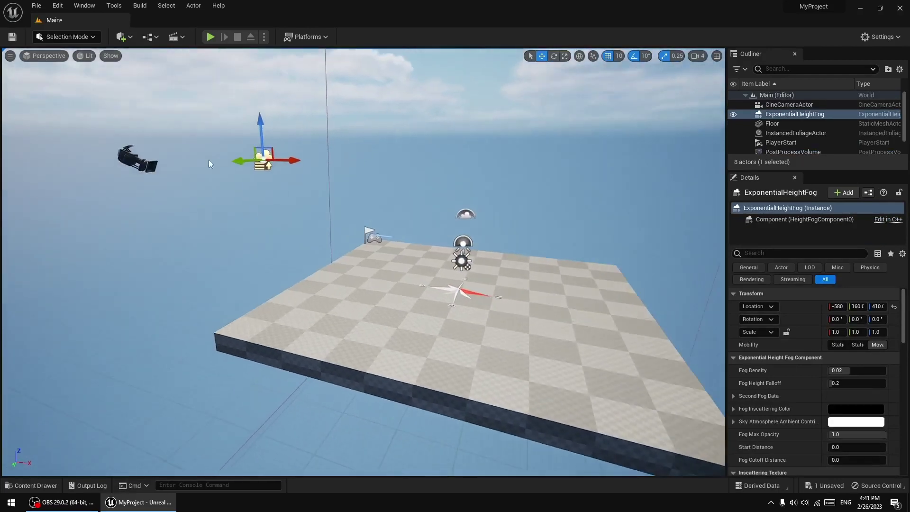
pyautogui.click(150, 162)
pyautogui.click(379, 232)
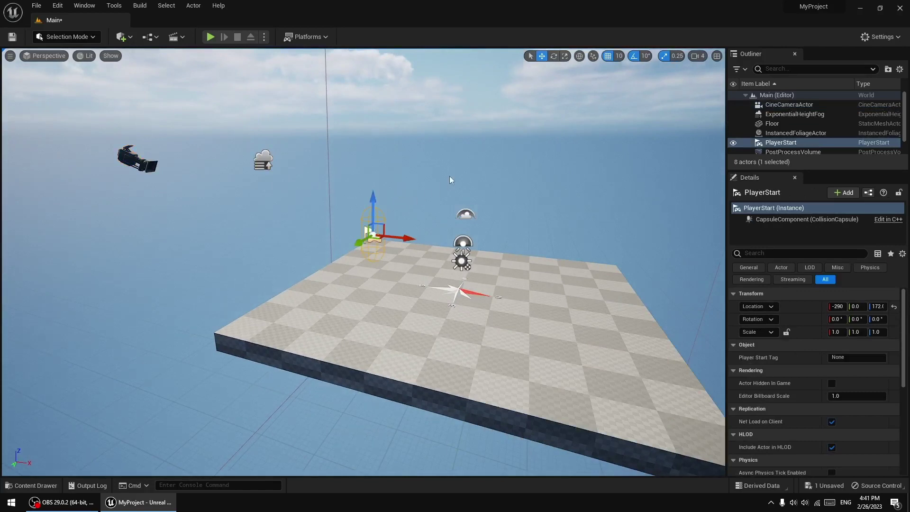
pyautogui.scroll(2, 435, 196)
pyautogui.scroll(2, 435, 196)
pyautogui.scroll(-4, 435, 197)
pyautogui.scroll(-2, 782, 141)
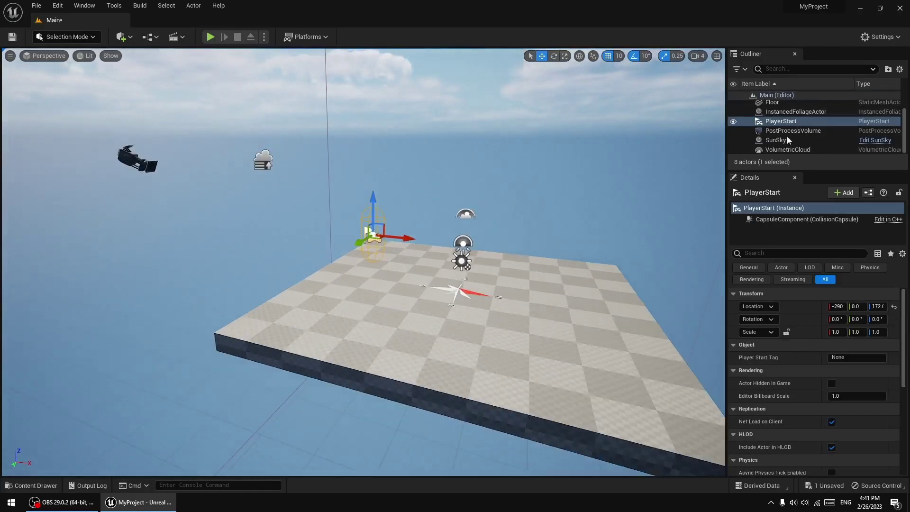
# Place a cube from the Quick Add actor list onto the checker floor.
pyautogui.click(88, 36)
pyautogui.click(132, 38)
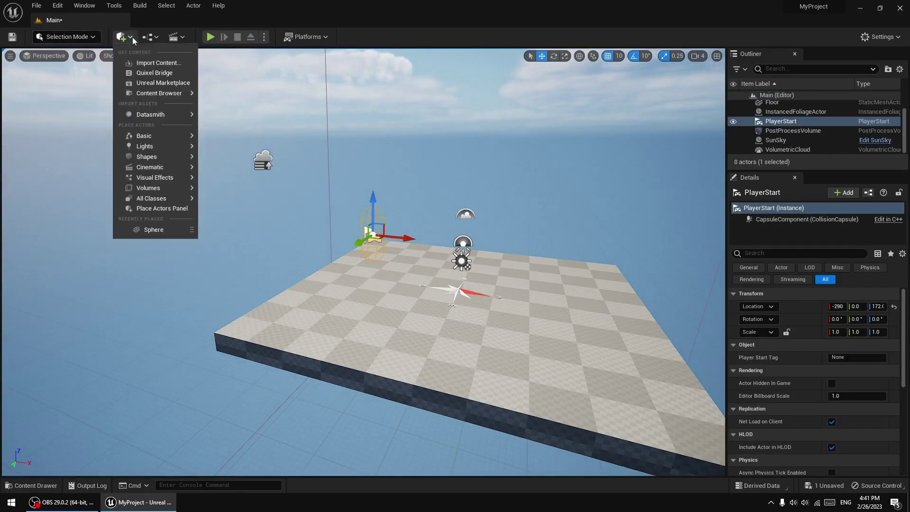
pyautogui.moveTo(150, 156)
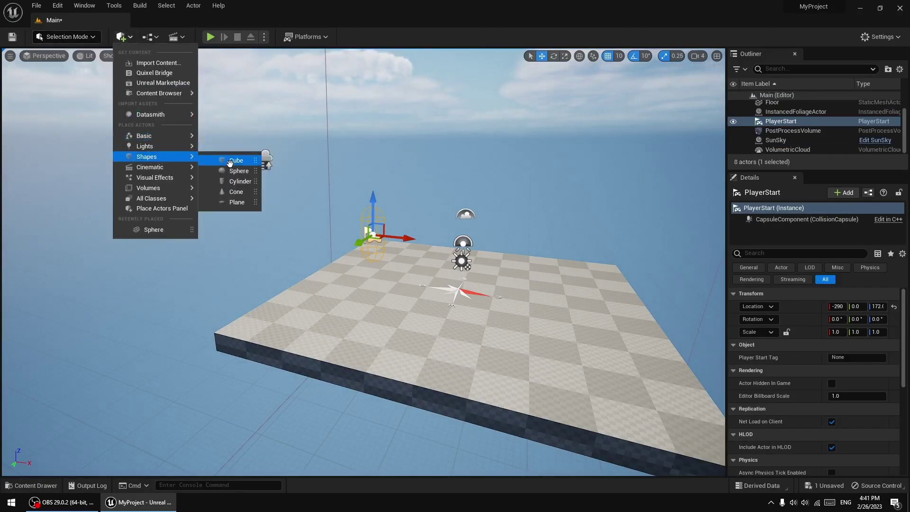
pyautogui.moveTo(229, 163); pyautogui.dragTo(403, 312)
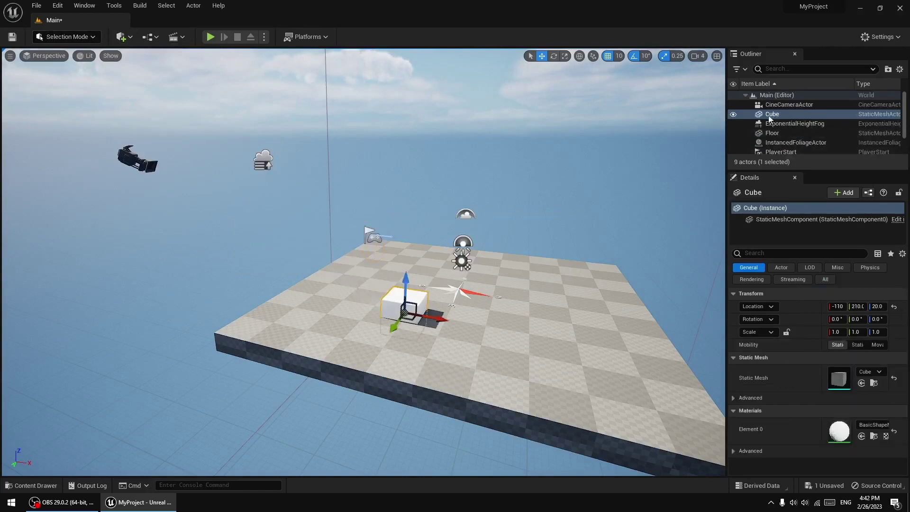
# Raise the cube to Z=100 and Alt-drag copies out as Cube2–Cube4, then deselect.
pyautogui.moveTo(406, 287); pyautogui.dragTo(406, 259)
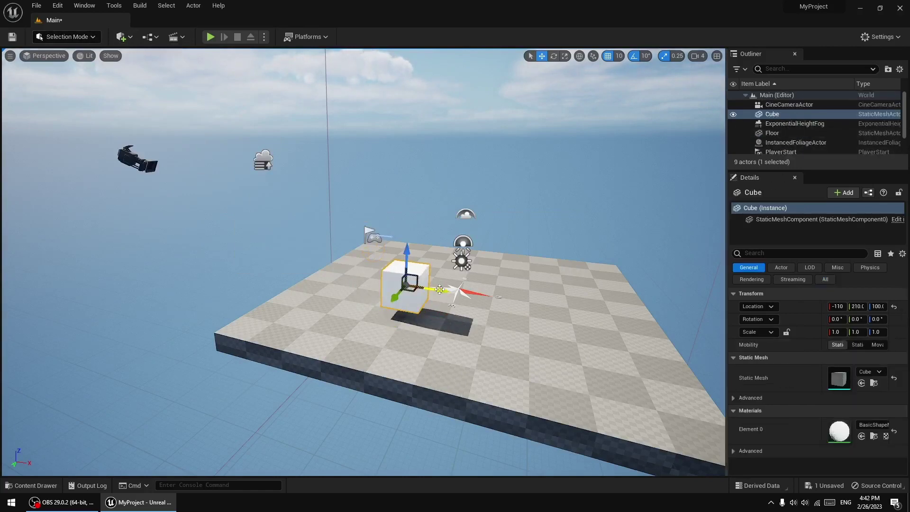
pyautogui.moveTo(440, 289)
pyautogui.keyDown('alt'); pyautogui.mouseDown()
pyautogui.moveTo(576, 310)
pyautogui.moveTo(537, 272)
pyautogui.moveTo(454, 251)
pyautogui.mouseUp(); pyautogui.keyUp('alt')
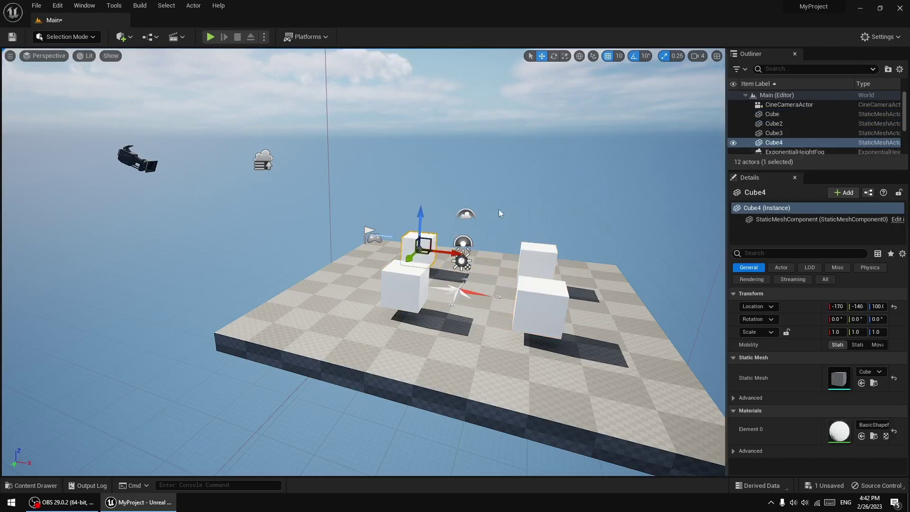
pyautogui.scroll(2, 364, 262)
pyautogui.scroll(1, 363, 262)
pyautogui.scroll(1, 363, 262)
pyautogui.moveTo(364, 262); pyautogui.dragTo(388, 247, button='right')
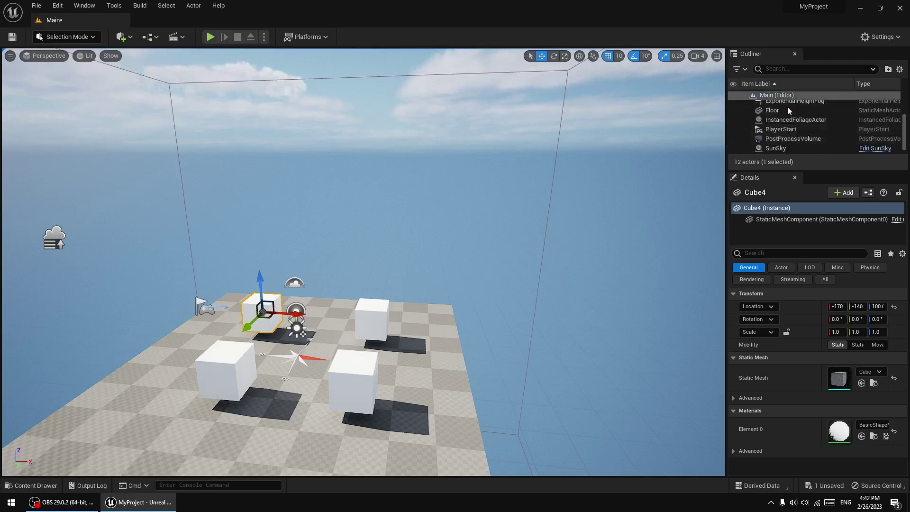
pyautogui.scroll(-3, 785, 123)
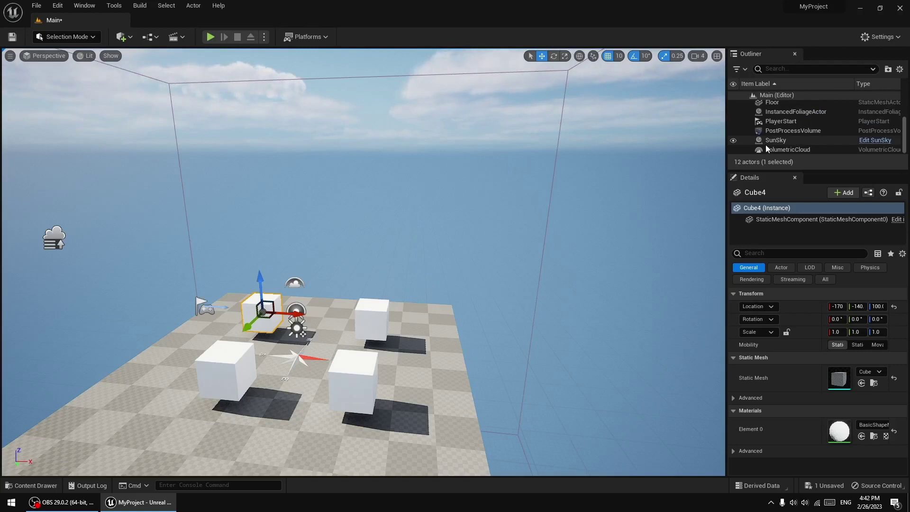
pyautogui.click(500, 224)
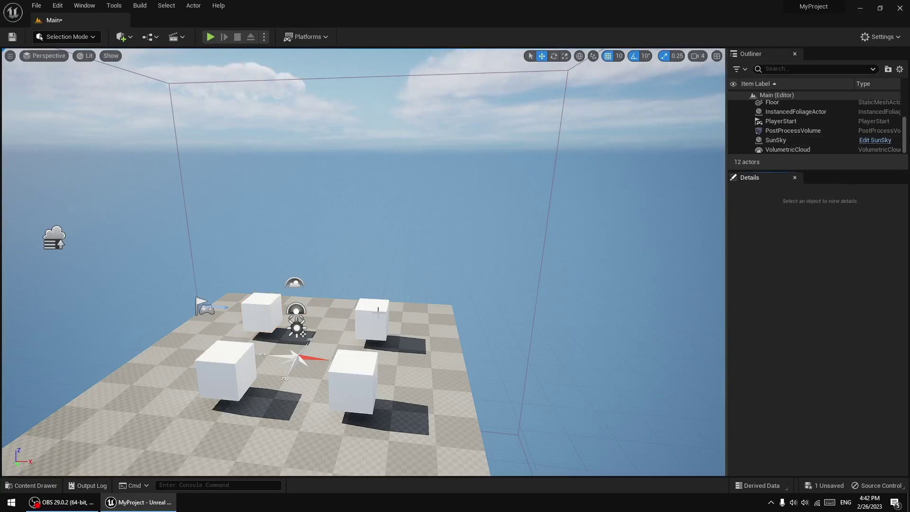
# Select Cube3, the Floor, SunSky and VolumetricCloud in turn to review their Details.
pyautogui.click(378, 310)
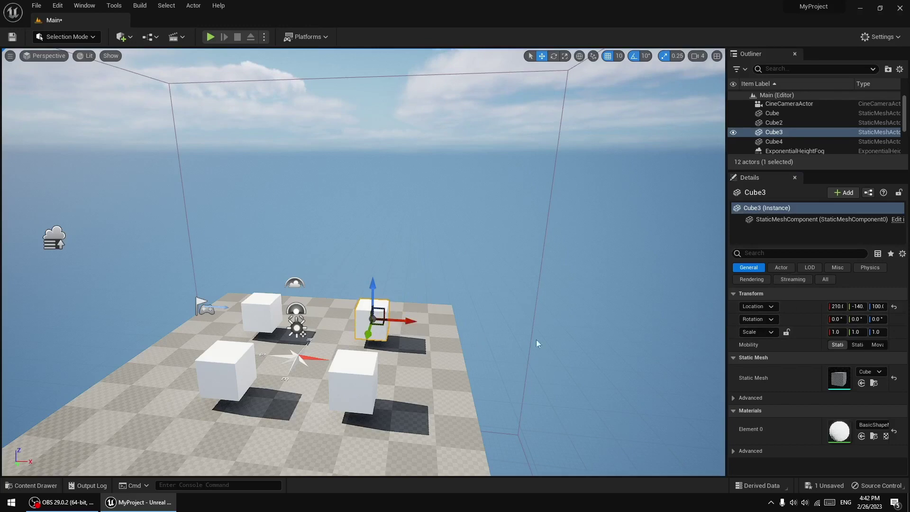
pyautogui.click(467, 398)
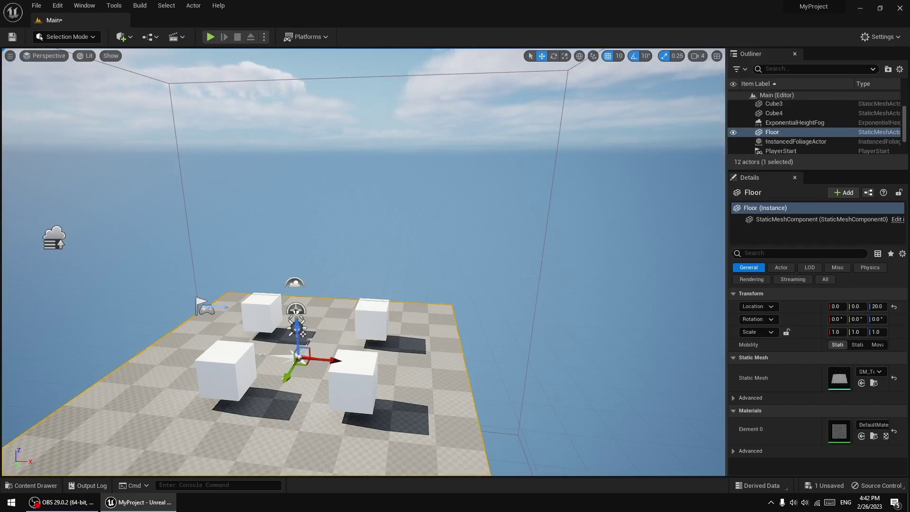
pyautogui.click(297, 311)
pyautogui.click(294, 283)
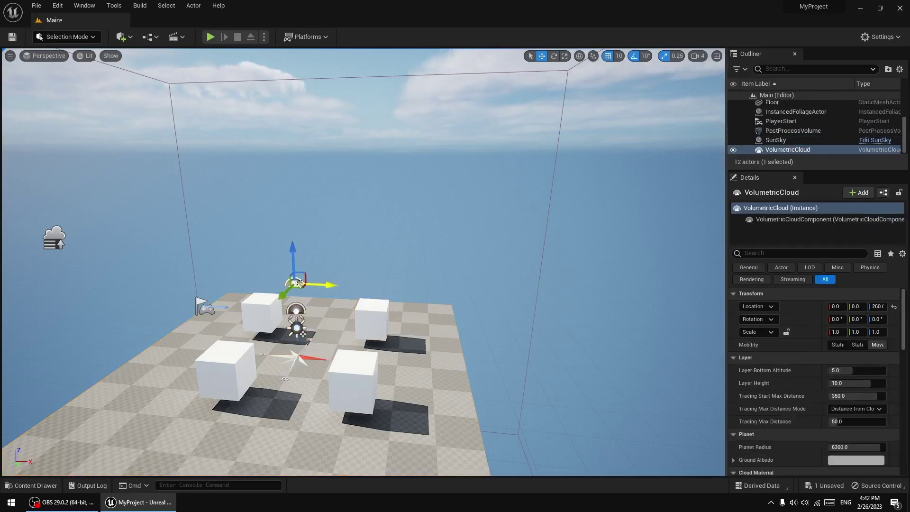
pyautogui.click(383, 314)
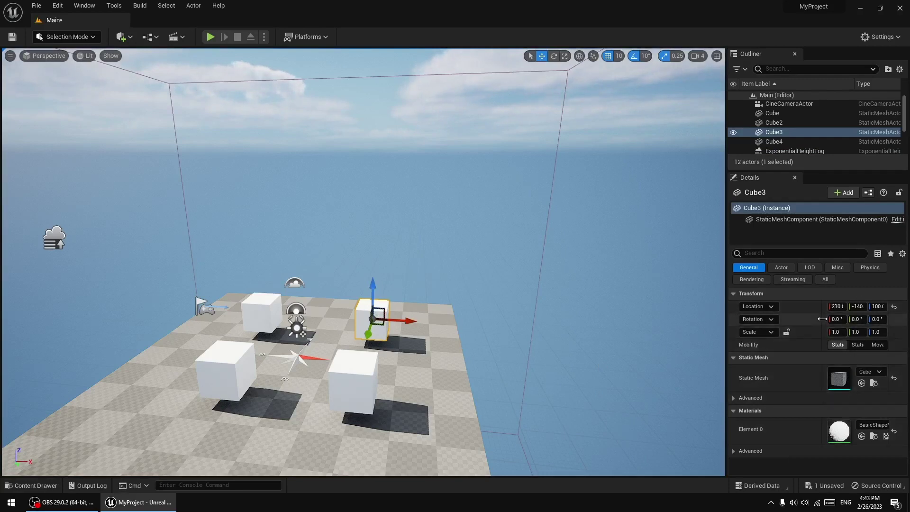
# Look down over the platform, recheck SunSky and the Floor, deselect, and bring up Viewport Options.
pyautogui.moveTo(426, 237); pyautogui.dragTo(429, 308, button='right')
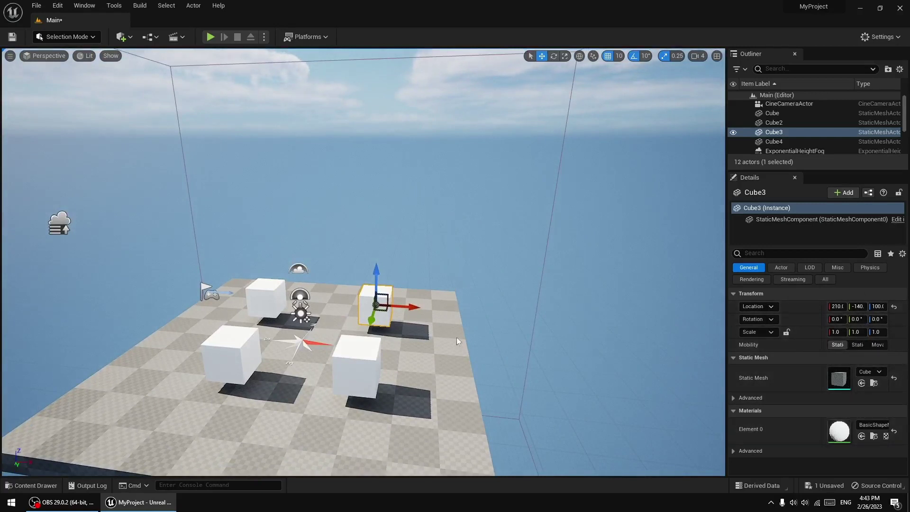
pyautogui.click(300, 304)
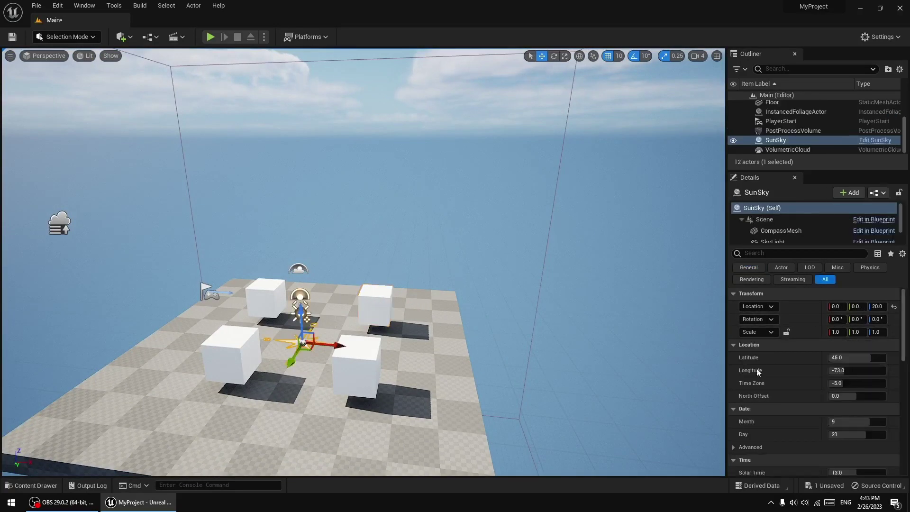
pyautogui.scroll(-3, 794, 375)
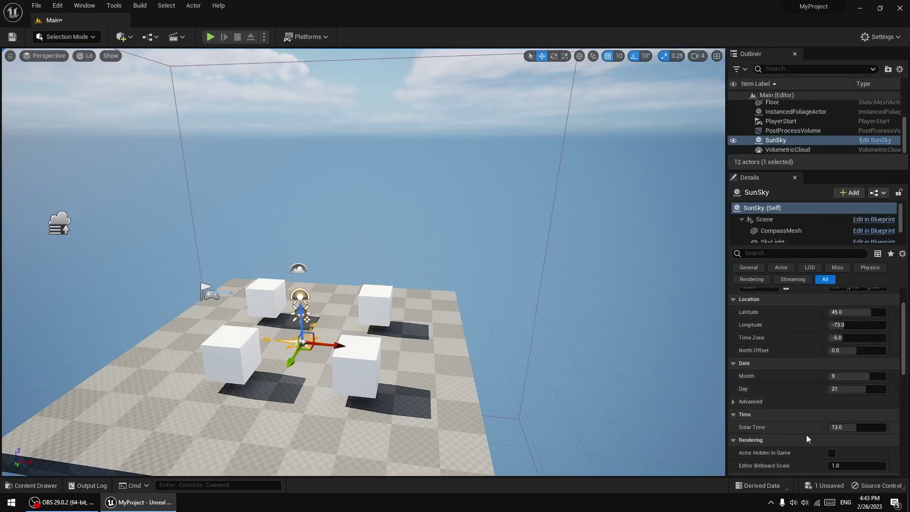
pyautogui.click(438, 355)
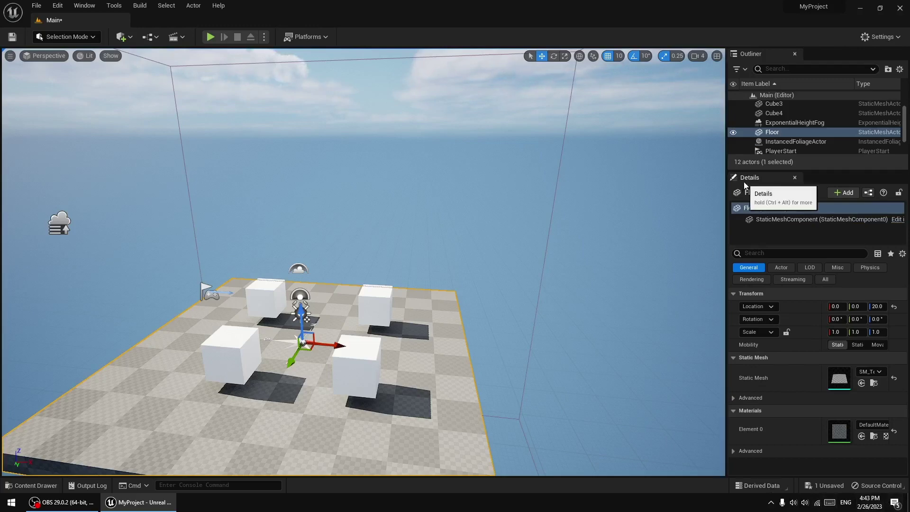
pyautogui.click(498, 249)
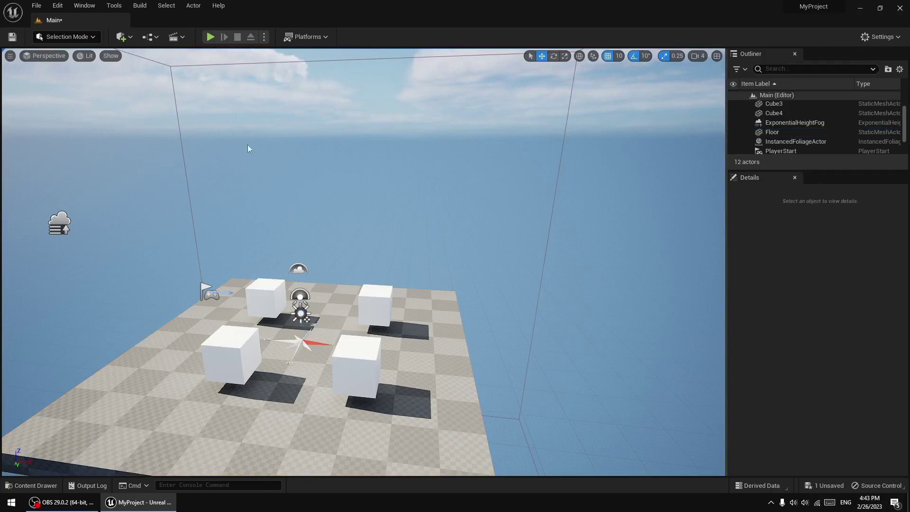
pyautogui.click(10, 56)
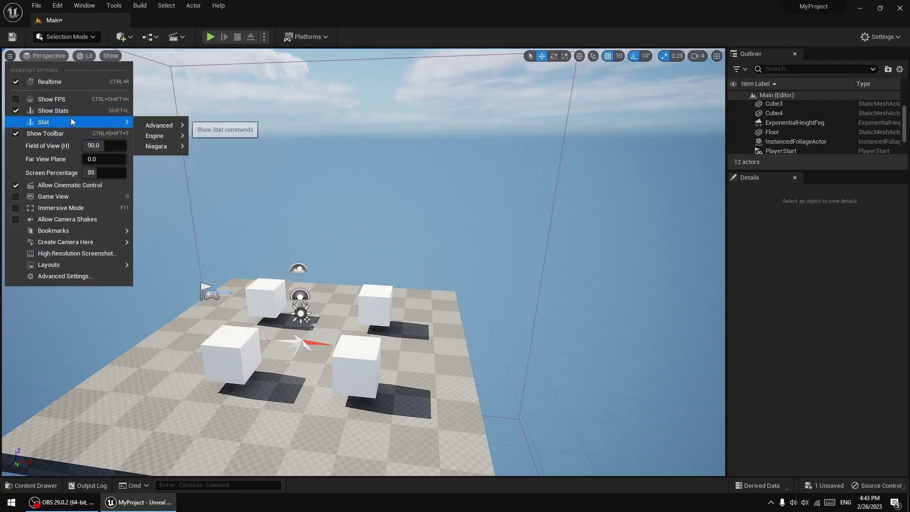
# Enable Show FPS, then fly in toward the cubes and pull back to see cubes and sky.
pyautogui.click(61, 100)
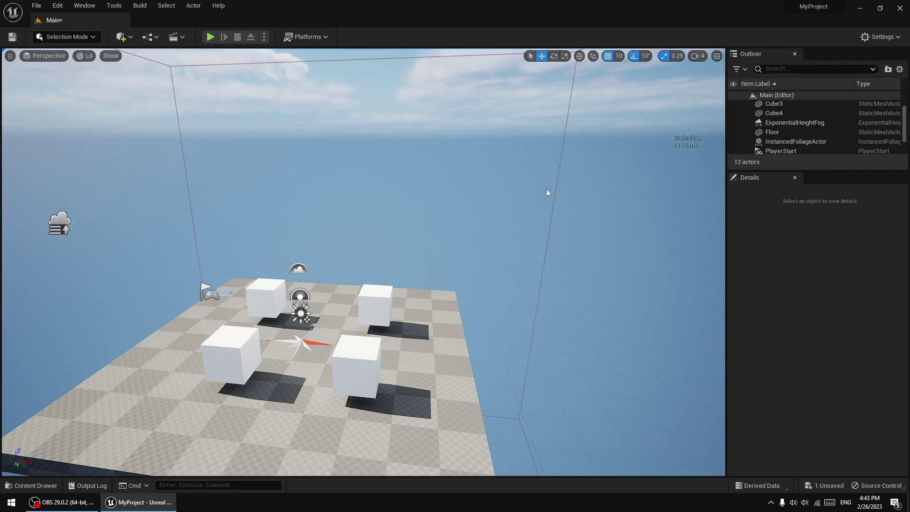
pyautogui.moveTo(602, 225); pyautogui.dragTo(602, 226, button='right')
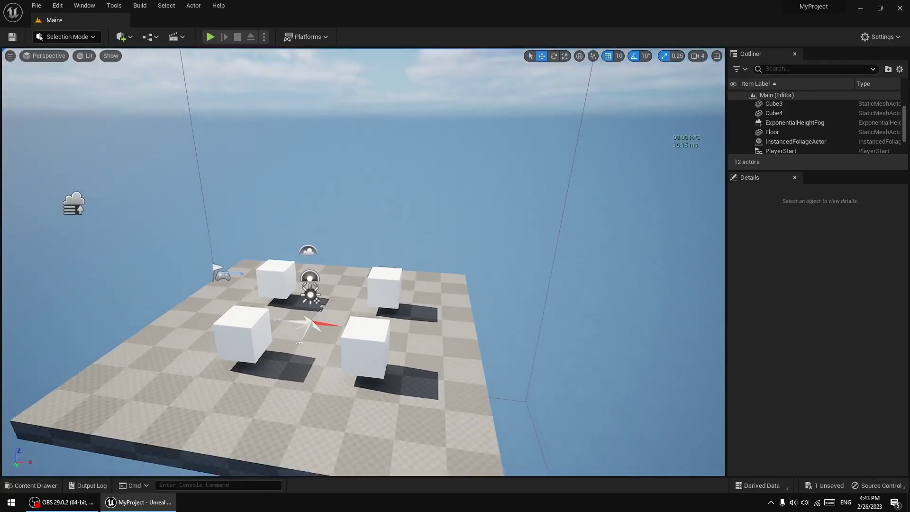
pyautogui.scroll(5, 363, 262)
pyautogui.moveTo(717, 168); pyautogui.dragTo(687, 134, button='right')
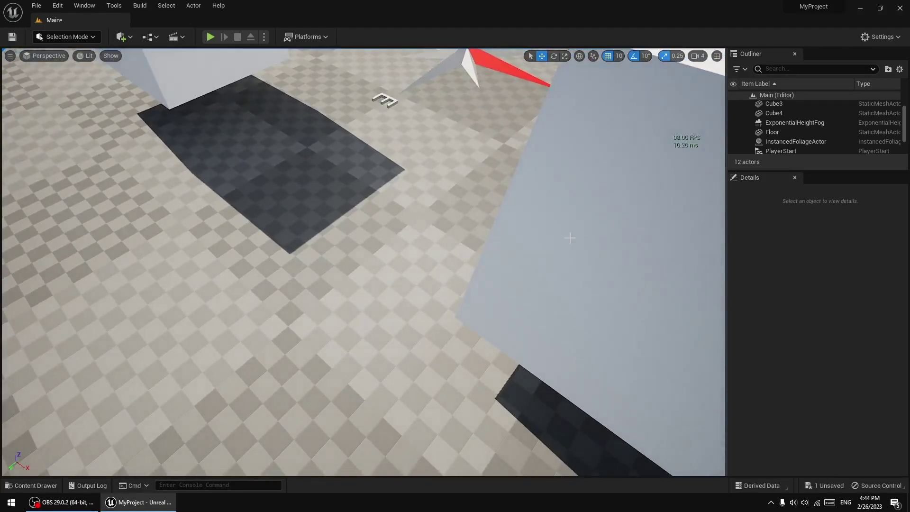
pyautogui.moveTo(516, 245); pyautogui.dragTo(384, 251, button='right')
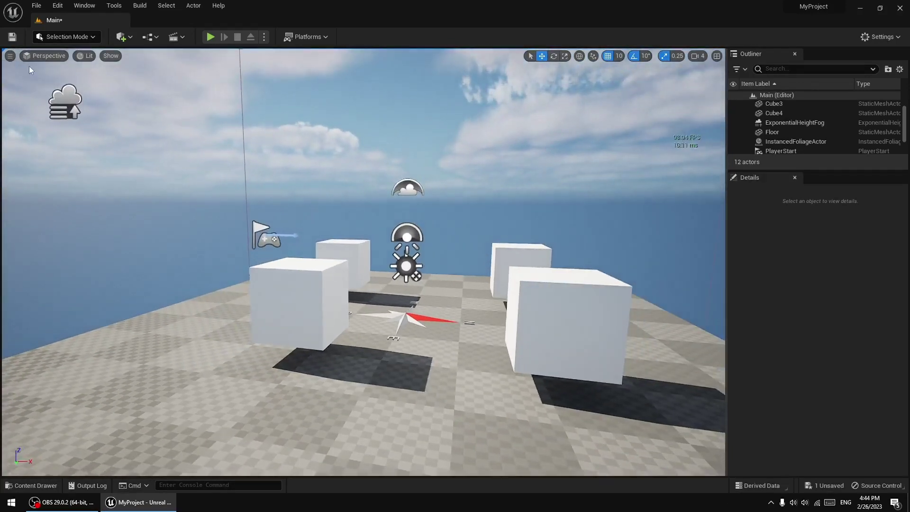
pyautogui.click(10, 56)
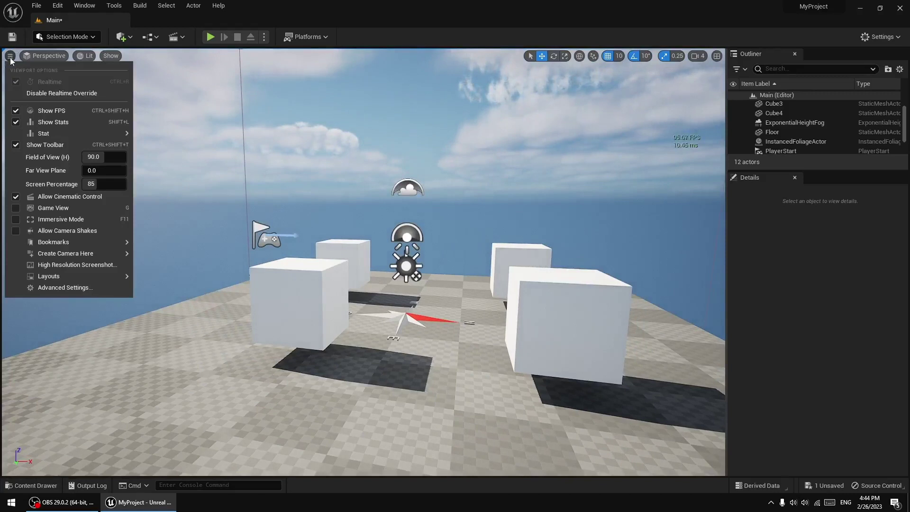
pyautogui.click(44, 54)
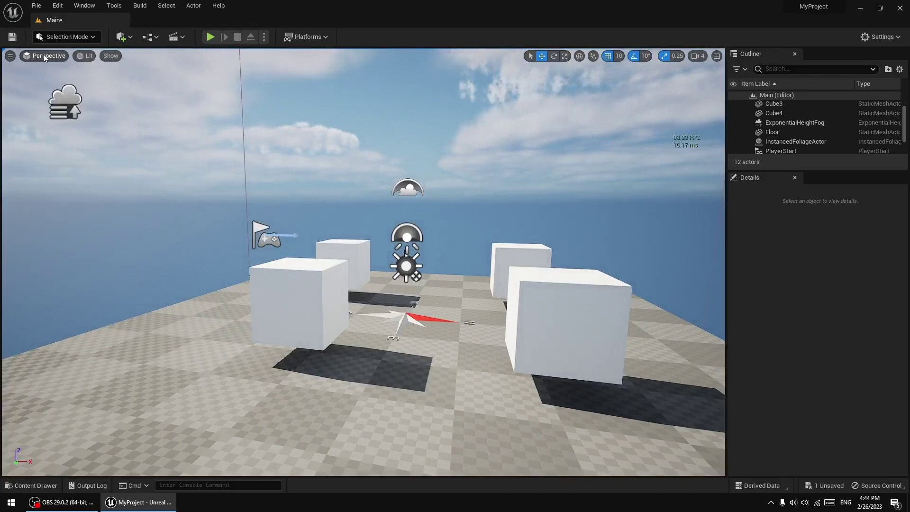
pyautogui.click(43, 54)
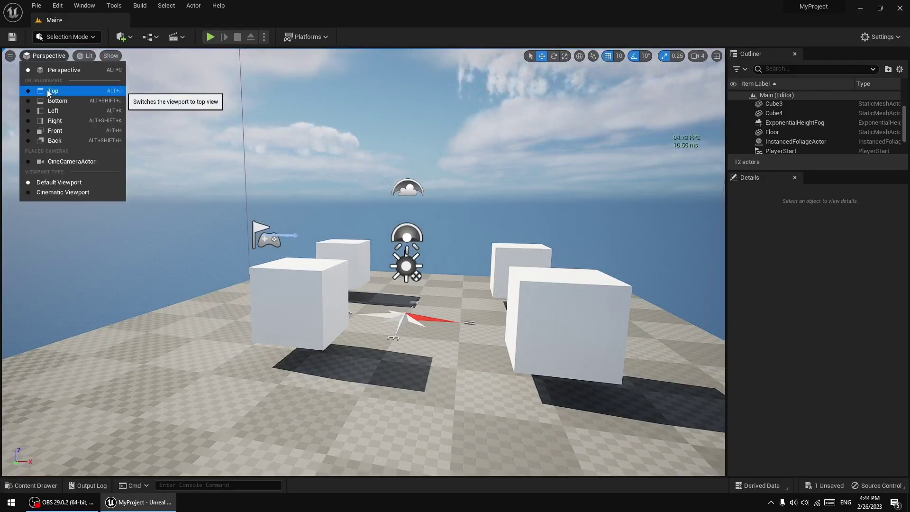
pyautogui.click(47, 90)
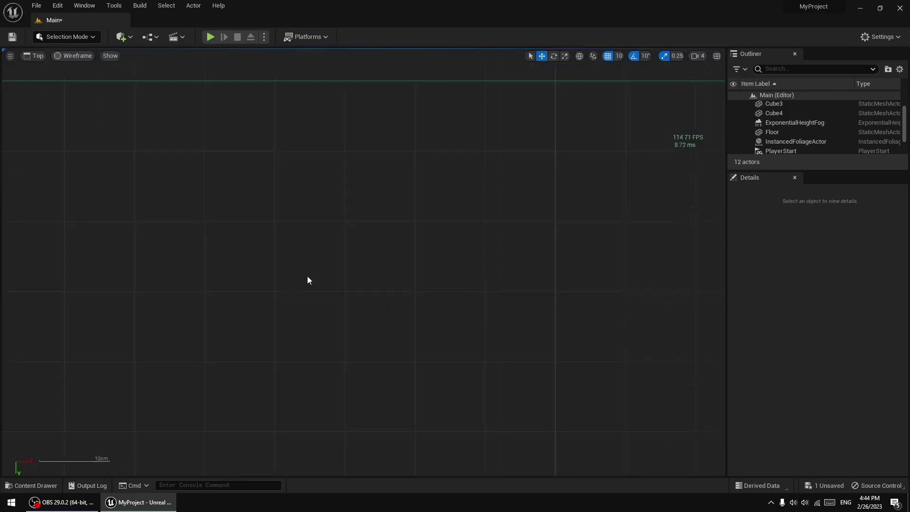
pyautogui.scroll(-5, 308, 279)
pyautogui.scroll(-2, 309, 284)
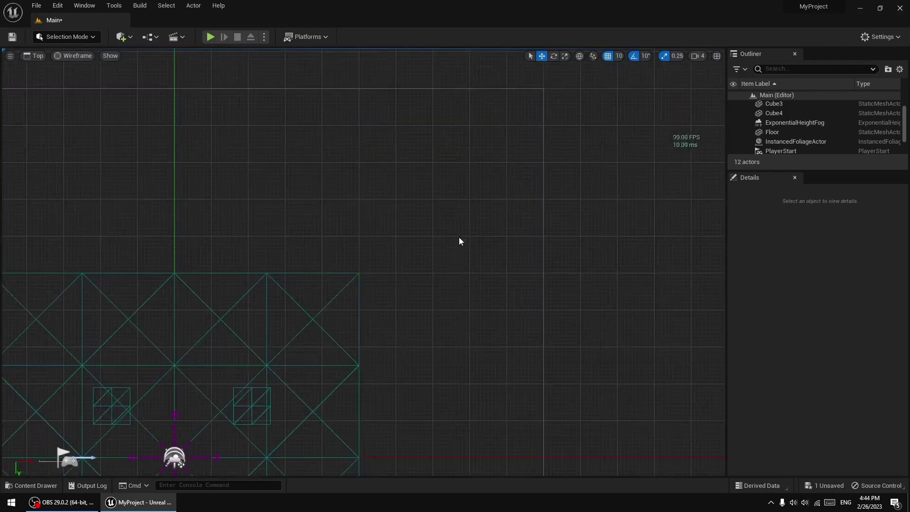
pyautogui.scroll(-1, 459, 241)
pyautogui.scroll(-4, 372, 268)
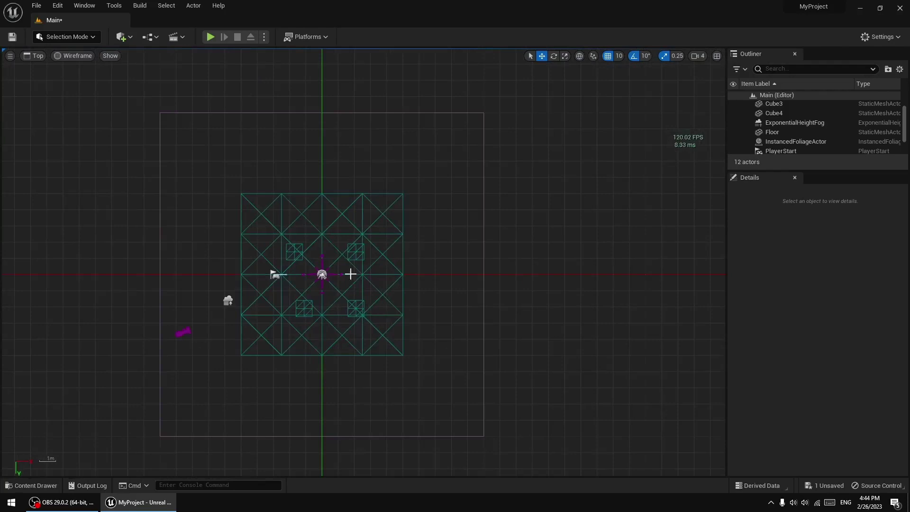
pyautogui.scroll(1, 351, 274)
pyautogui.scroll(1, 354, 319)
pyautogui.click(37, 55)
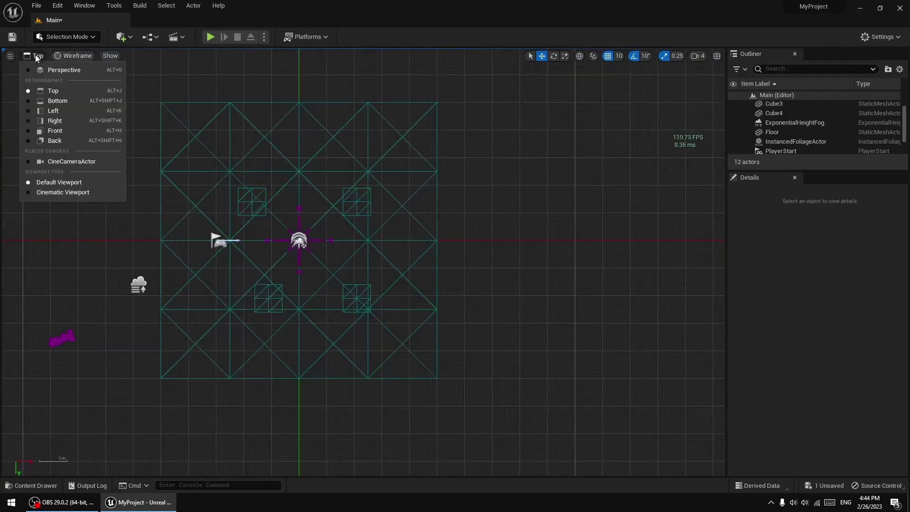
pyautogui.click(44, 120)
pyautogui.click(44, 57)
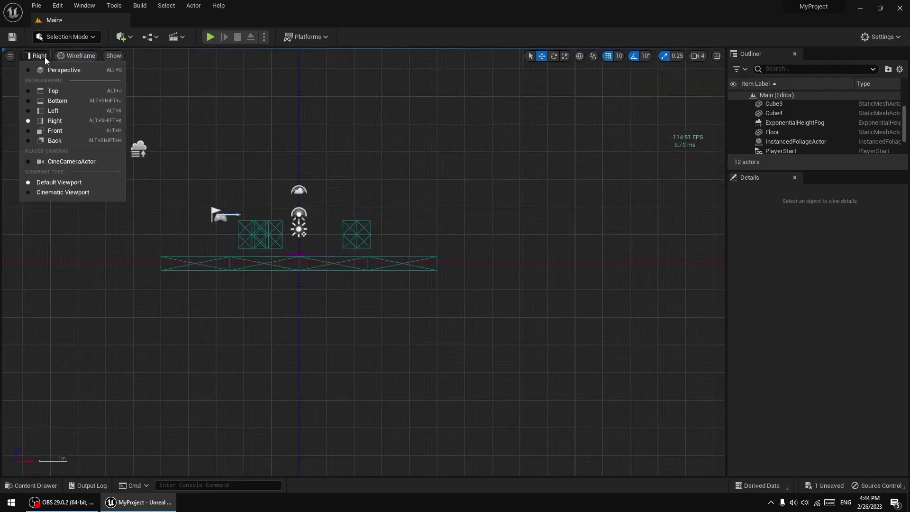
pyautogui.click(57, 72)
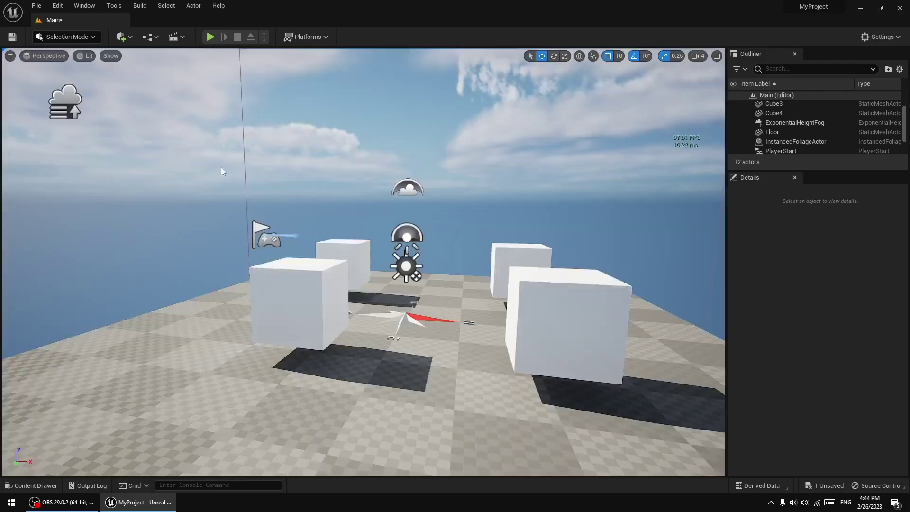
pyautogui.click(89, 55)
pyautogui.click(111, 55)
pyautogui.click(88, 56)
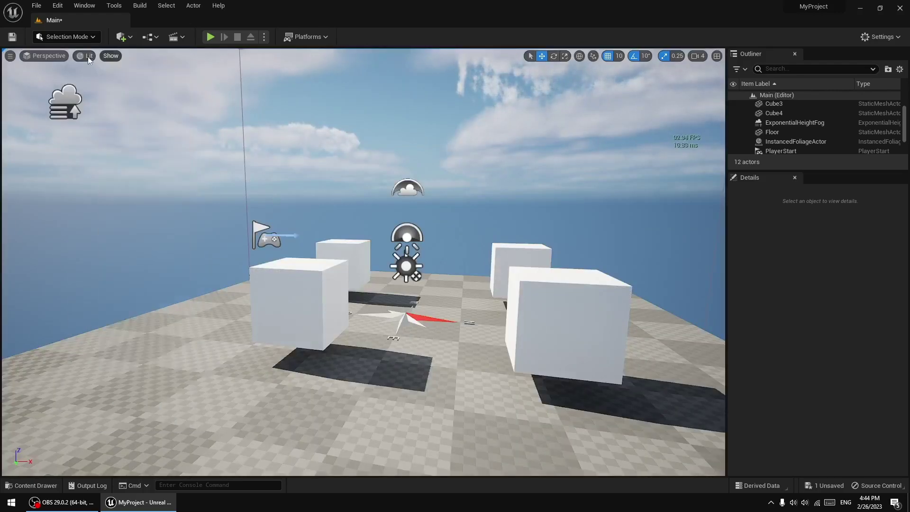
pyautogui.click(87, 56)
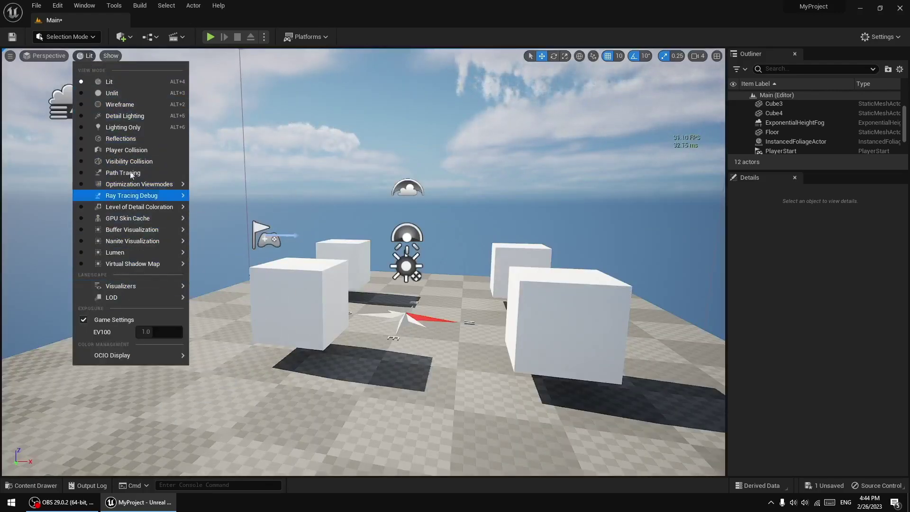
pyautogui.click(117, 93)
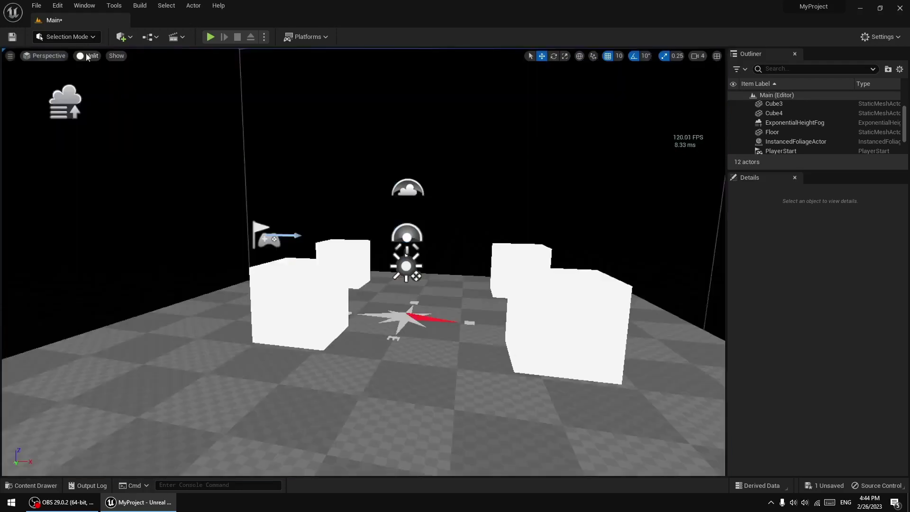
pyautogui.click(88, 56)
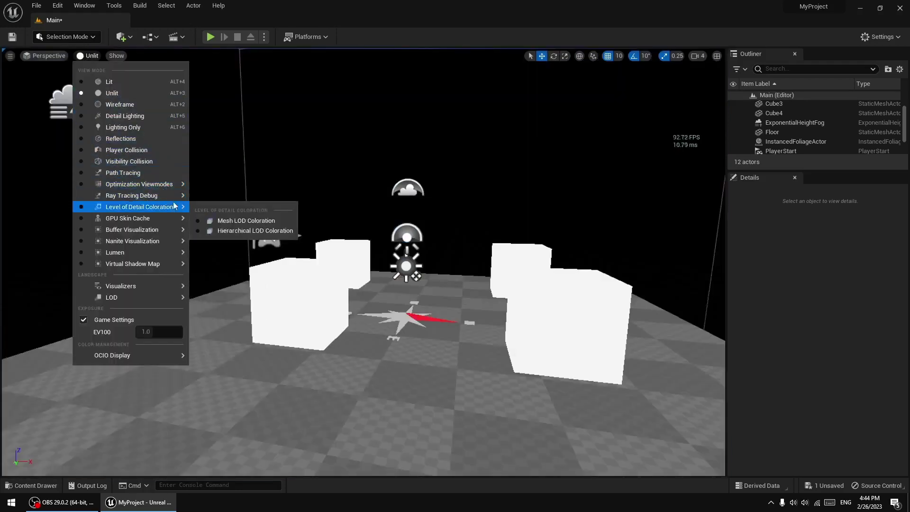
pyautogui.moveTo(172, 198)
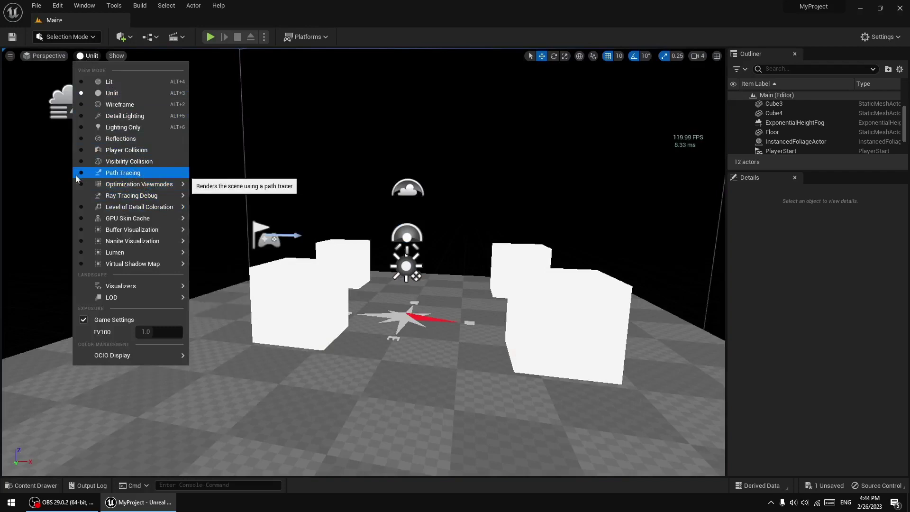
pyautogui.moveTo(98, 210)
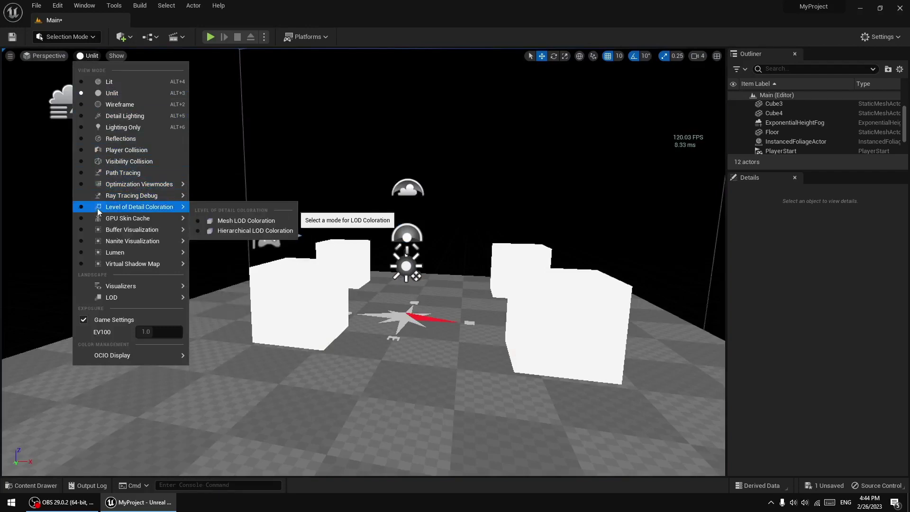
pyautogui.click(129, 108)
pyautogui.click(95, 55)
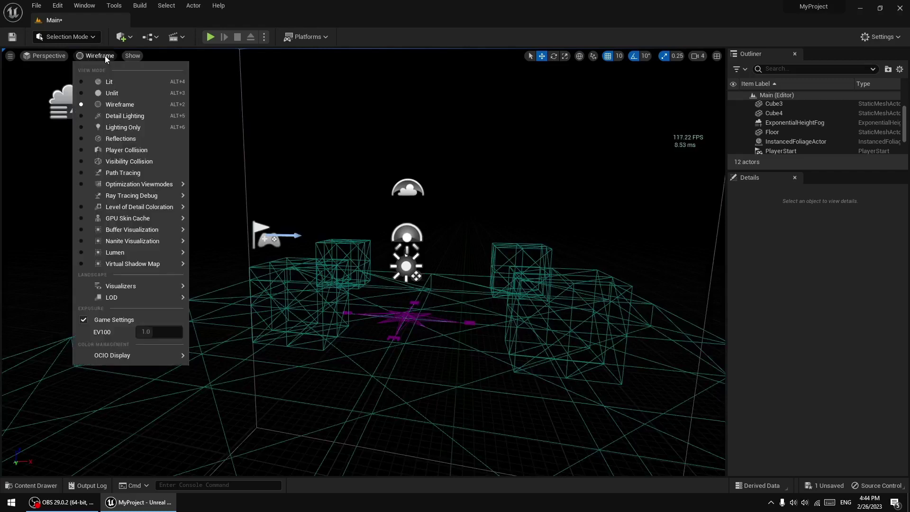
pyautogui.click(120, 82)
pyautogui.moveTo(291, 152); pyautogui.dragTo(291, 126, button='right')
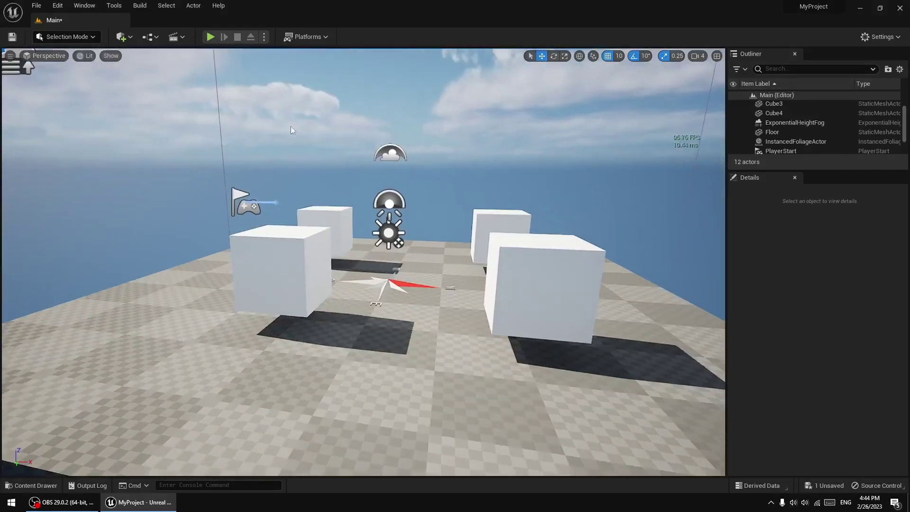
# Pull the viewport back and tilt it down over the checker floor.
pyautogui.click(110, 55)
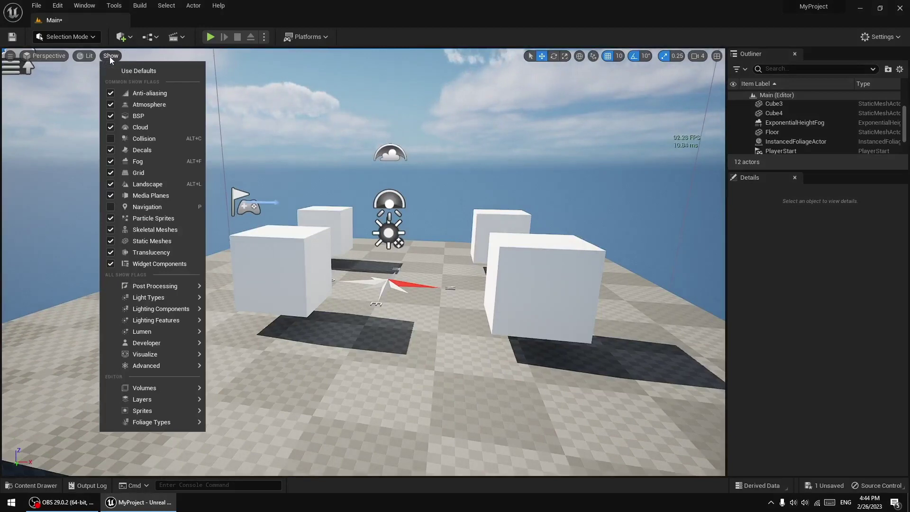
pyautogui.click(350, 279)
pyautogui.scroll(-4, 350, 280)
pyautogui.scroll(-3, 350, 279)
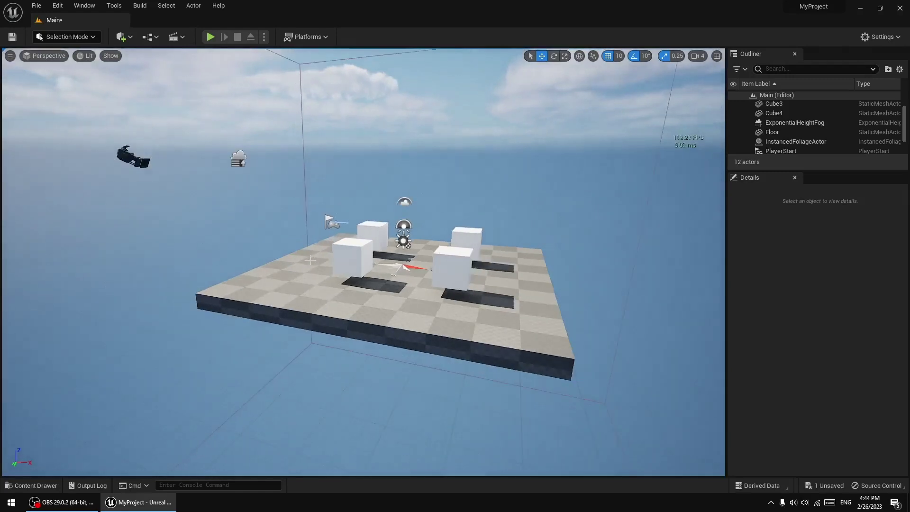
pyautogui.scroll(-3, 350, 279)
pyautogui.moveTo(350, 279); pyautogui.dragTo(339, 355, button='right')
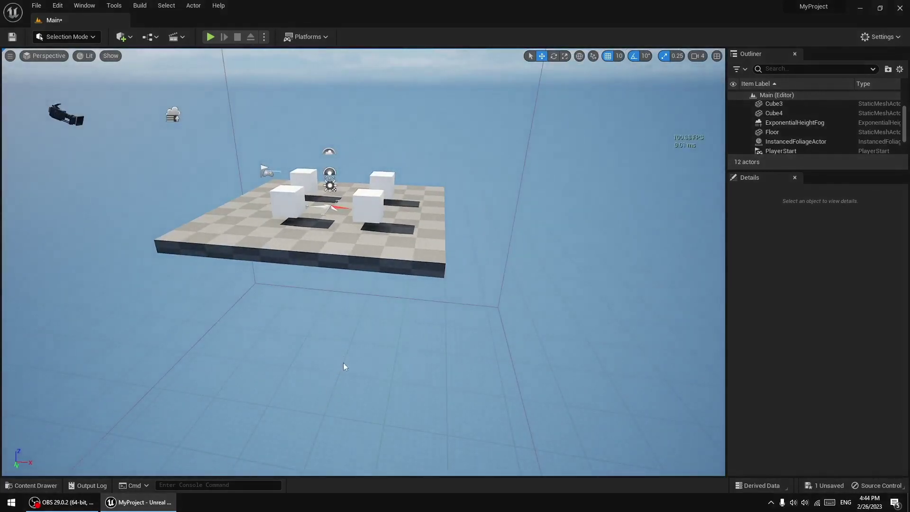
pyautogui.moveTo(339, 388); pyautogui.dragTo(334, 436, button='right')
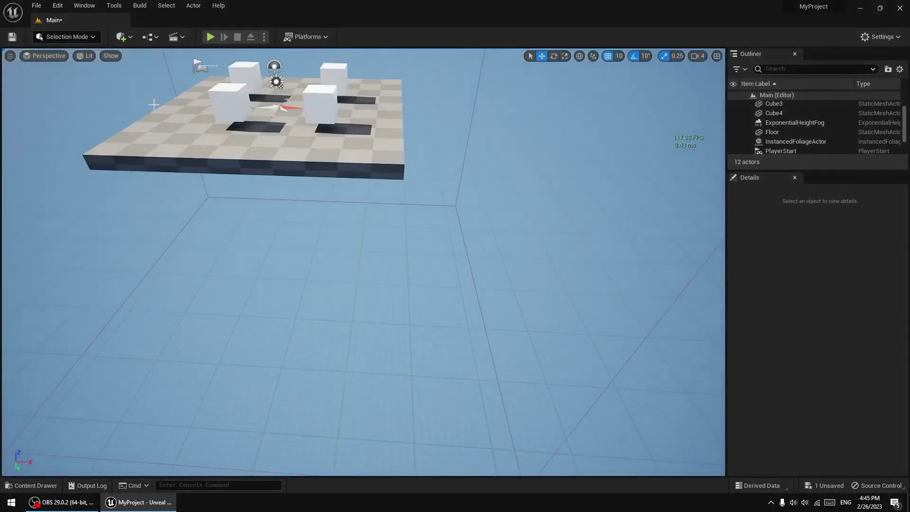
# Toggle Show > Grid off and back on, then frame the whole floor.
pyautogui.click(109, 56)
pyautogui.click(133, 172)
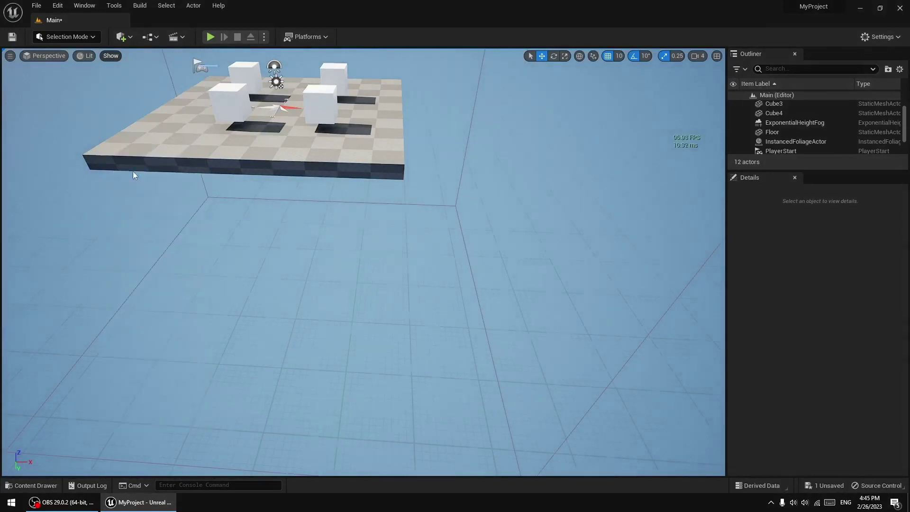
pyautogui.click(116, 58)
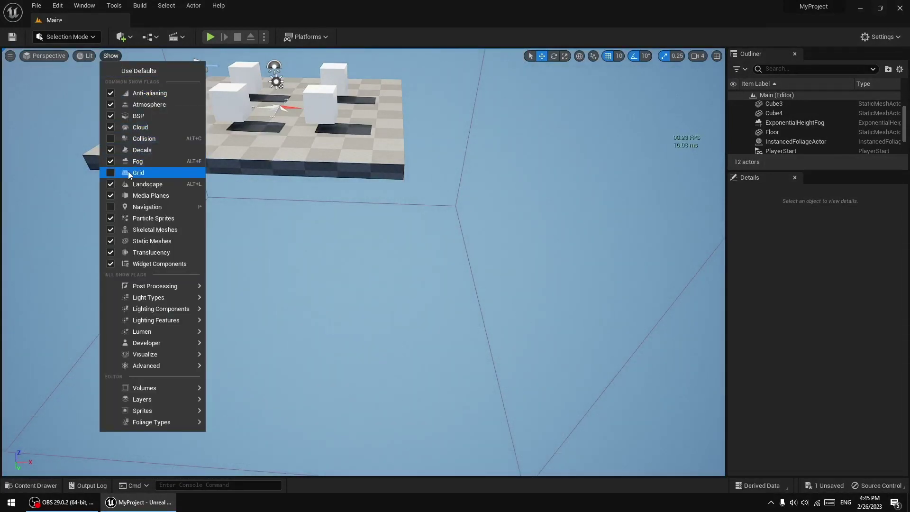
pyautogui.click(128, 171)
pyautogui.click(118, 59)
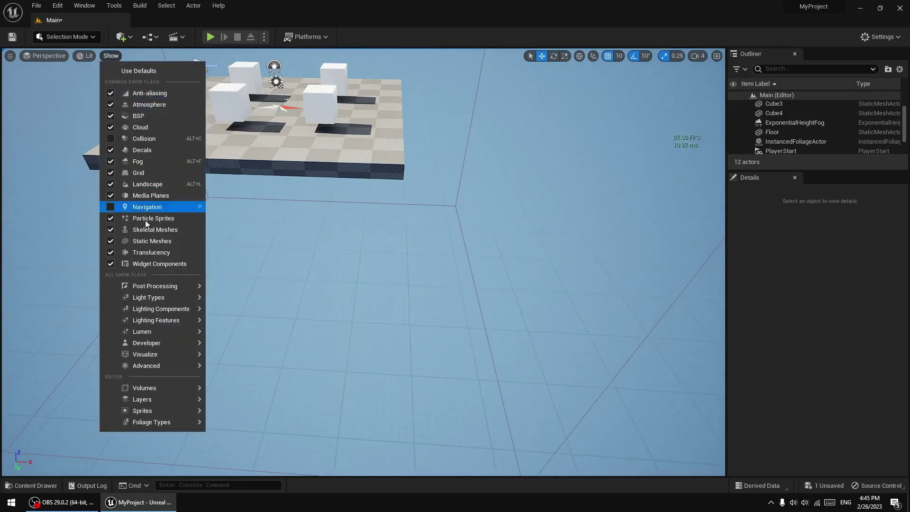
pyautogui.click(312, 293)
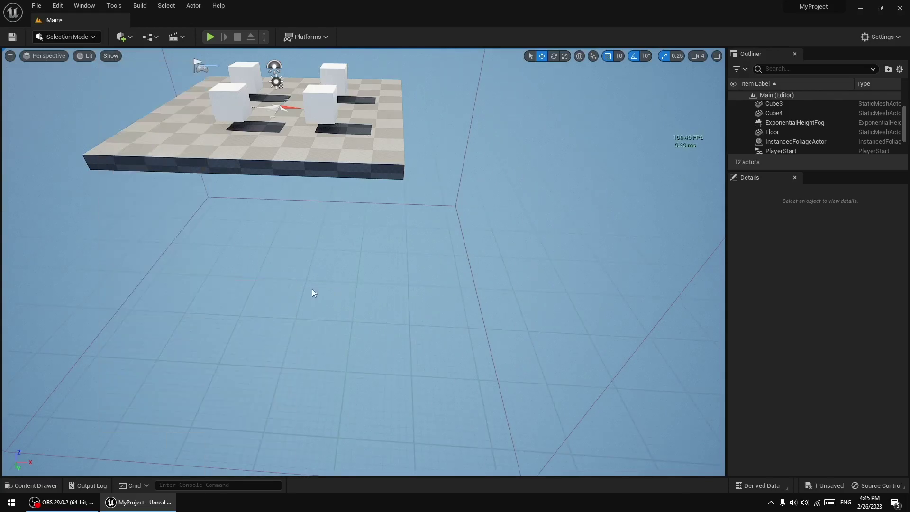
pyautogui.moveTo(312, 289); pyautogui.dragTo(320, 243, button='right')
pyautogui.scroll(2, 283, 215)
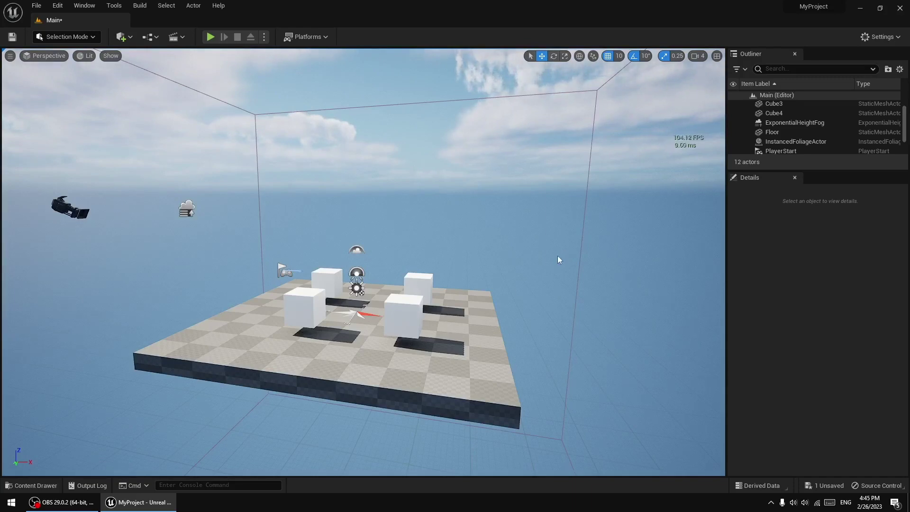
# Toggle the Content Drawer open and closed repeatedly with its button and Ctrl+Space.
pyautogui.click(39, 488)
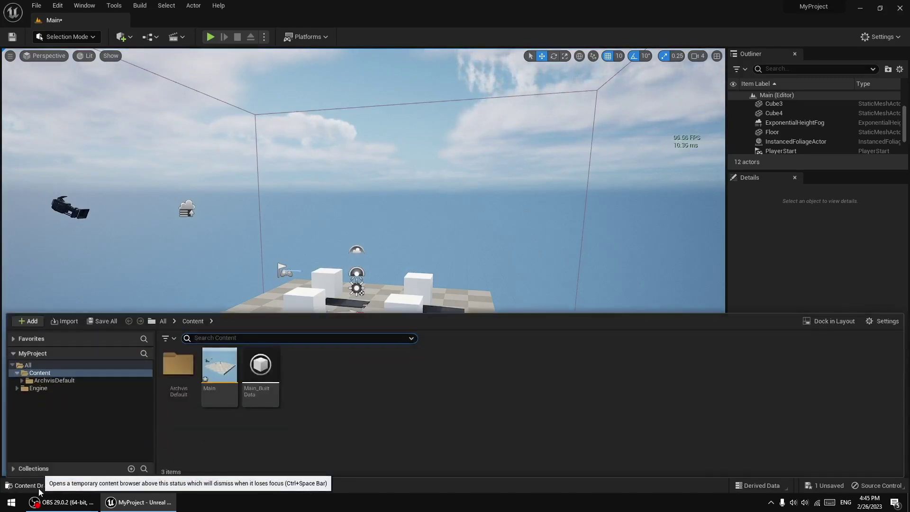
pyautogui.click(436, 210)
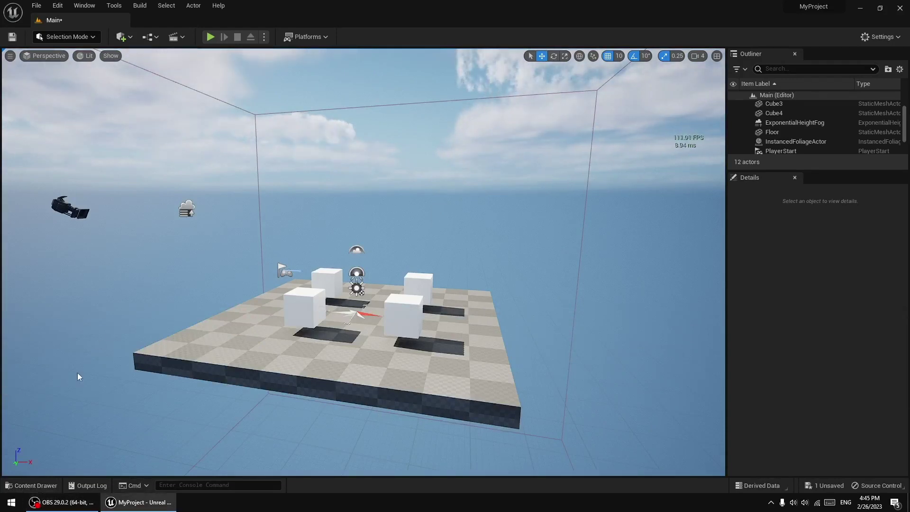
pyautogui.hotkey('ctrl', 'space')
pyautogui.hotkey('ctrl', 'space')
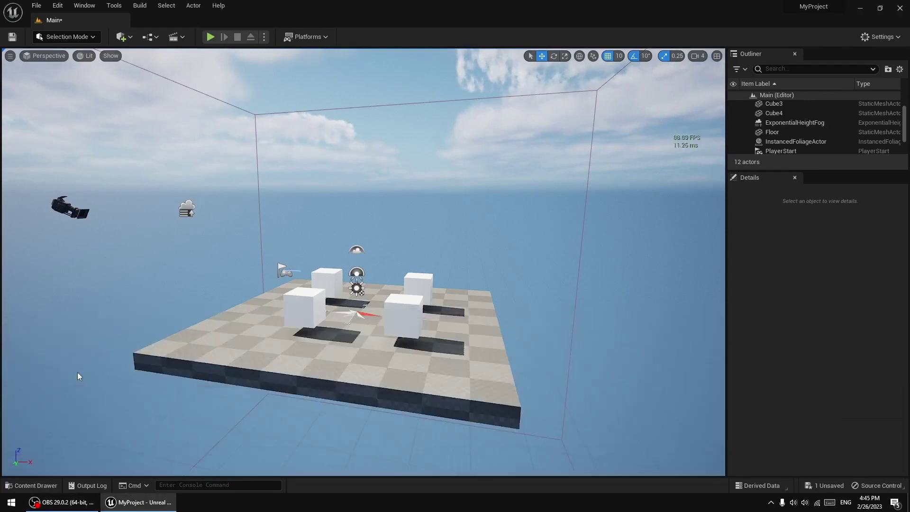
pyautogui.hotkey('ctrl', 'space')
pyautogui.hotkey('ctrl', 'space')
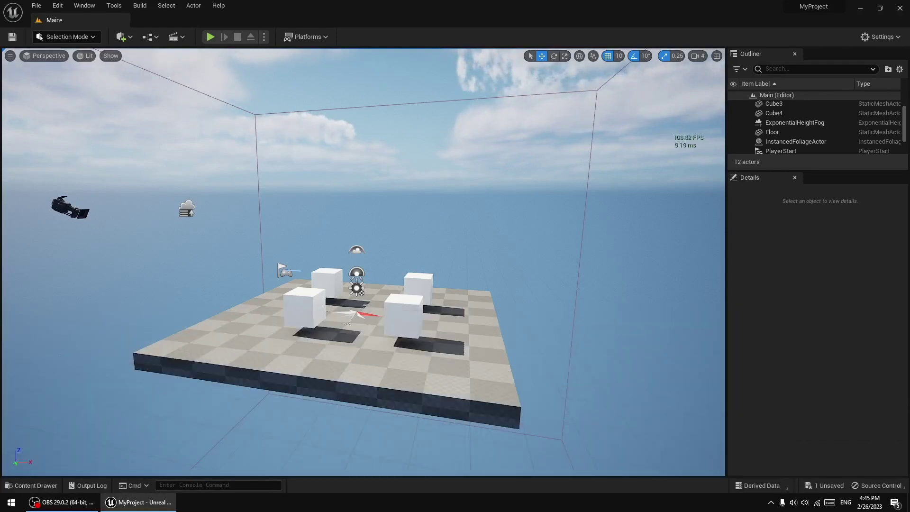
pyautogui.hotkey('ctrl', 'space')
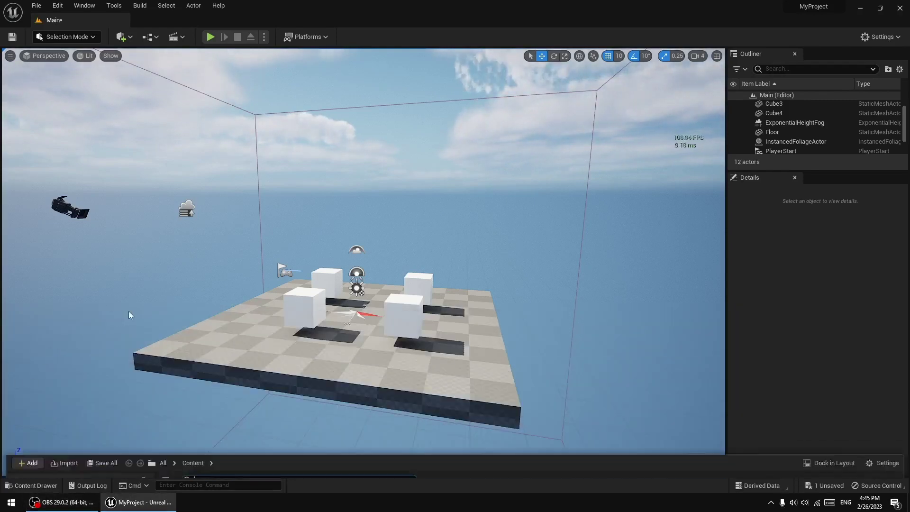
pyautogui.hotkey('ctrl', 'space')
pyautogui.hotkey('ctrl', 'space')
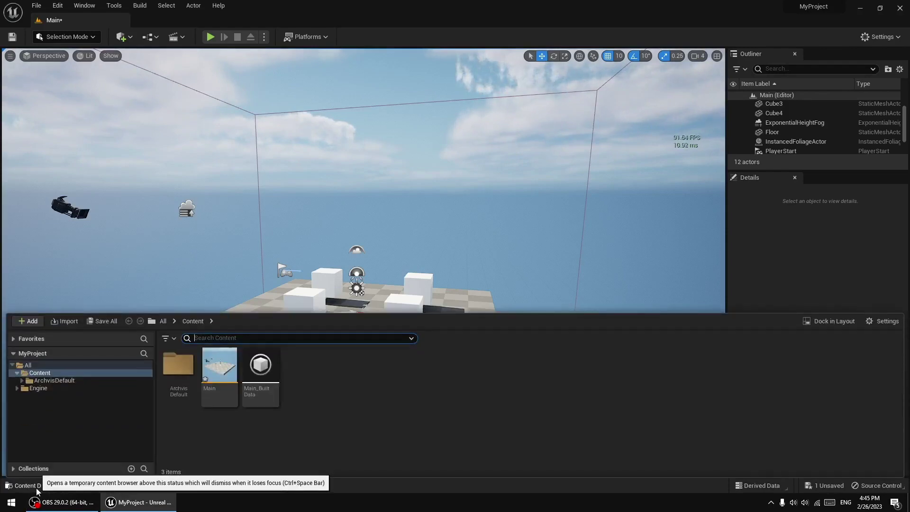
pyautogui.hotkey('ctrl', 'space')
pyautogui.click(37, 489)
pyautogui.click(37, 489)
pyautogui.click(38, 489)
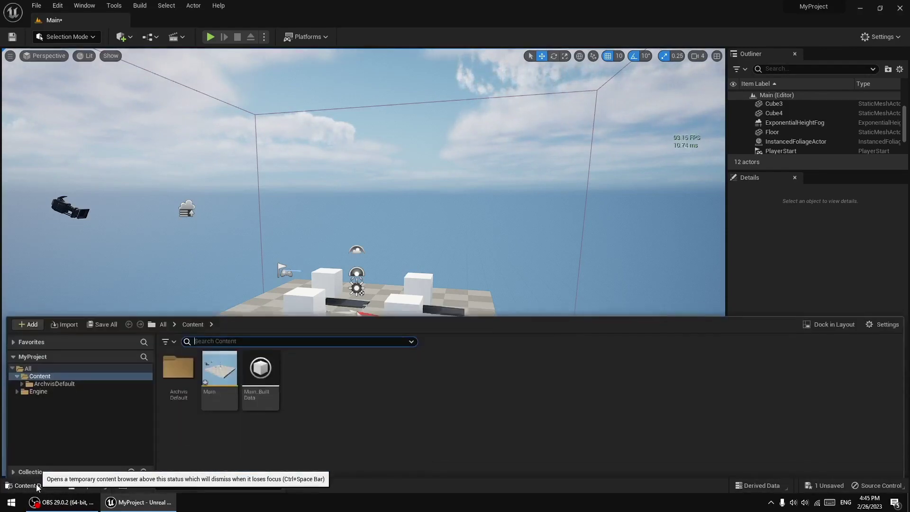
pyautogui.click(38, 488)
pyautogui.click(37, 488)
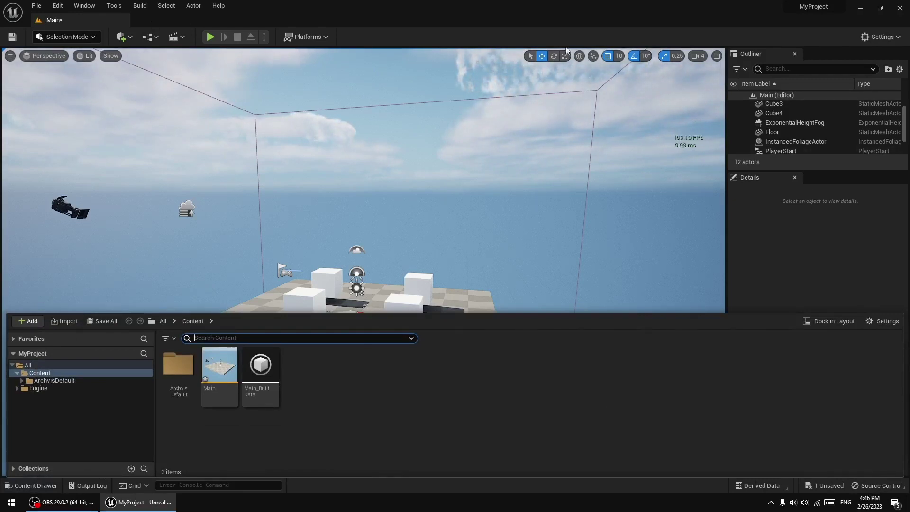
pyautogui.click(624, 277)
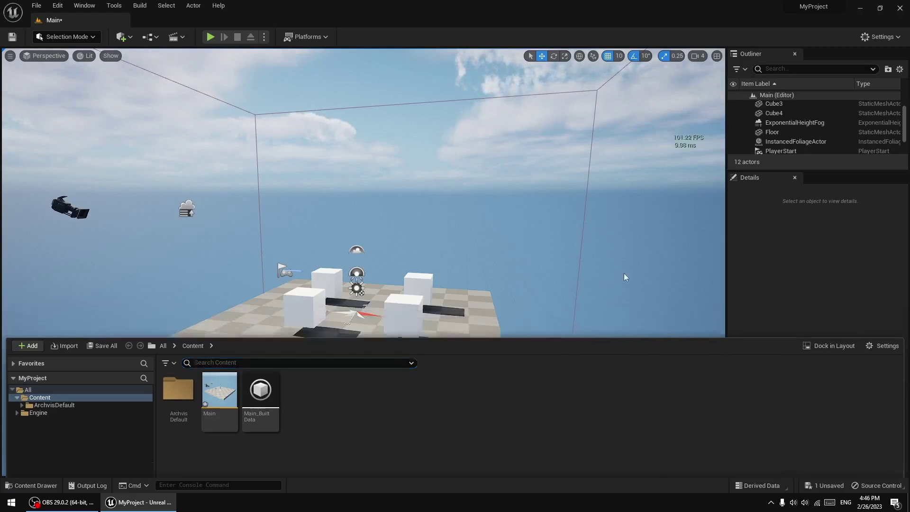
# Dock the Content Browser into the layout below the viewport and make its panel taller.
pyautogui.click(33, 486)
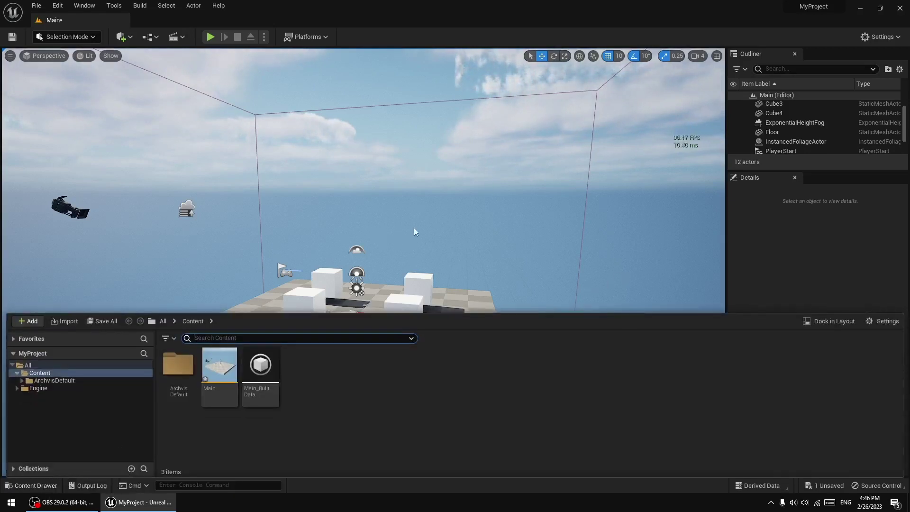
pyautogui.click(425, 272)
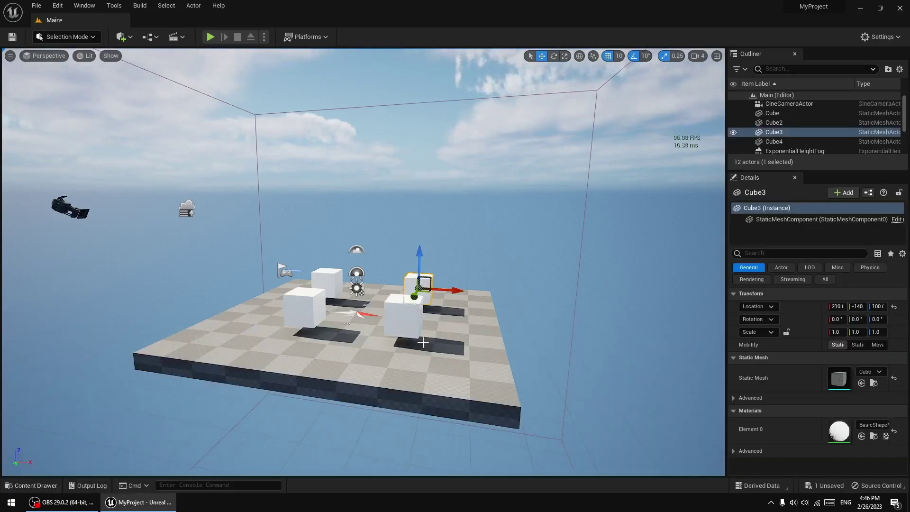
pyautogui.click(33, 485)
pyautogui.click(829, 321)
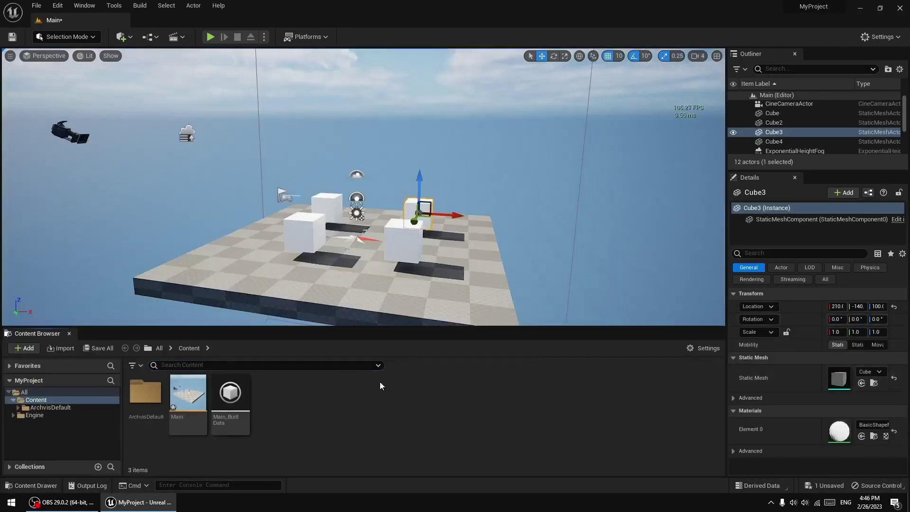
pyautogui.click(524, 297)
pyautogui.moveTo(530, 258); pyautogui.dragTo(394, 400, button='middle')
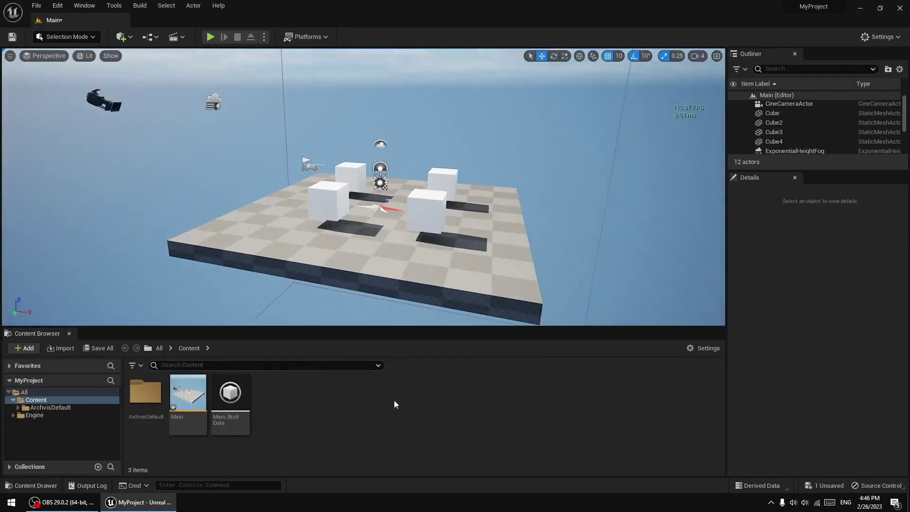
pyautogui.moveTo(378, 327); pyautogui.dragTo(389, 313)
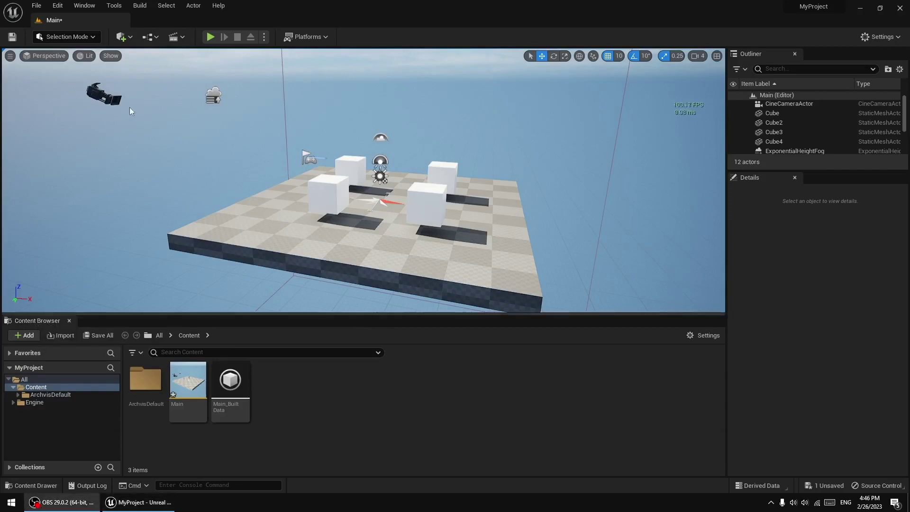
pyautogui.click(85, 5)
pyautogui.moveTo(106, 42)
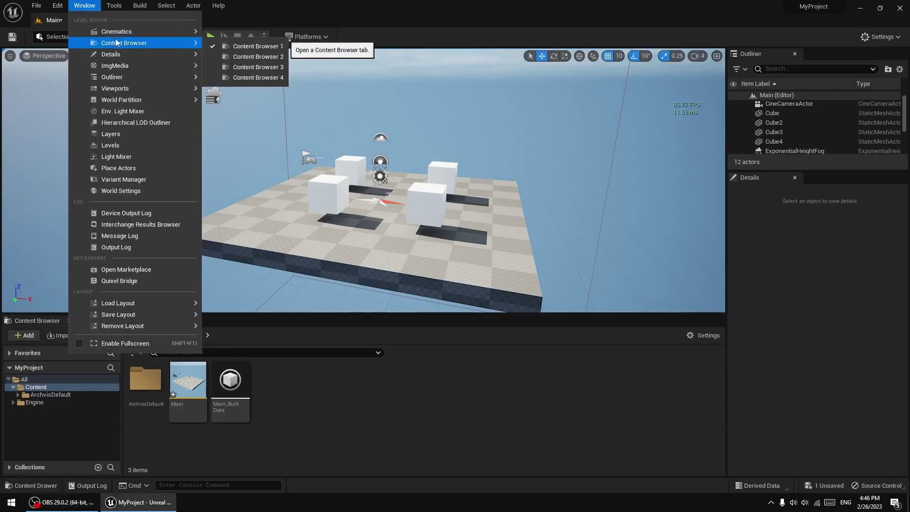
pyautogui.click(226, 56)
pyautogui.moveTo(405, 109); pyautogui.dragTo(338, 127)
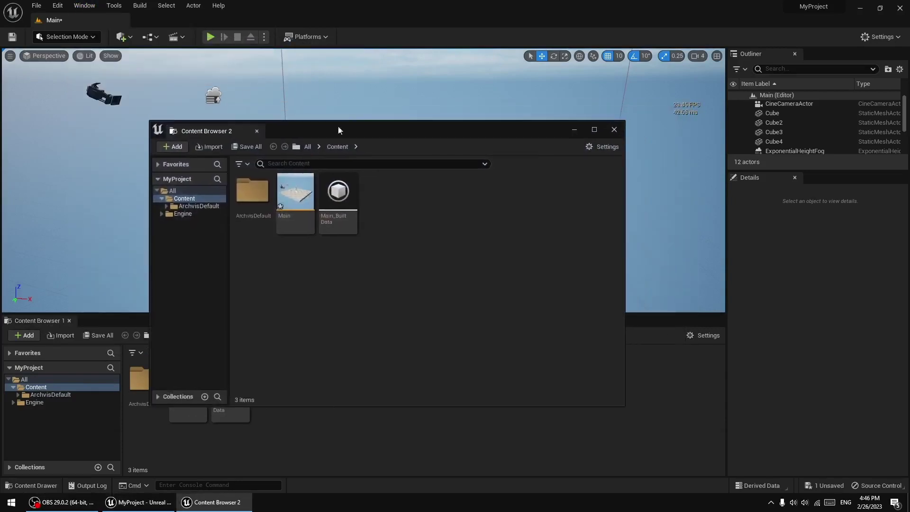
pyautogui.click(84, 5)
pyautogui.moveTo(127, 44)
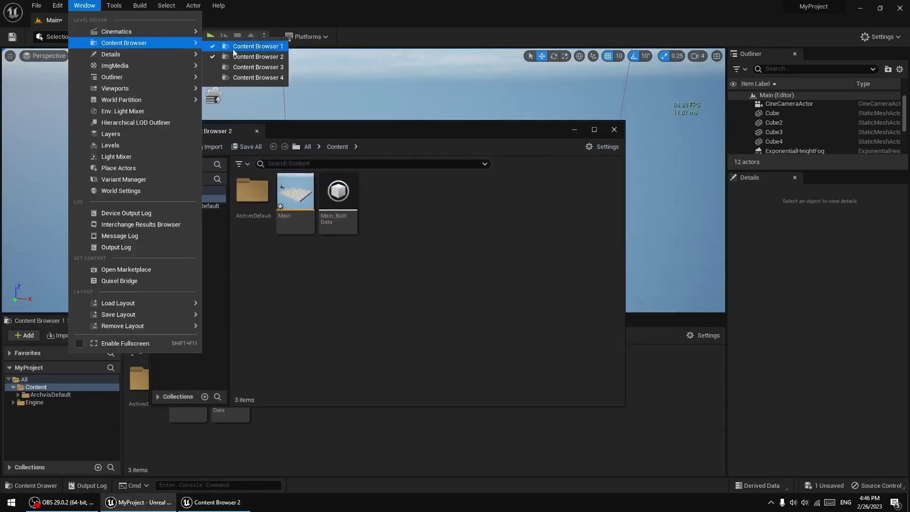
pyautogui.click(249, 65)
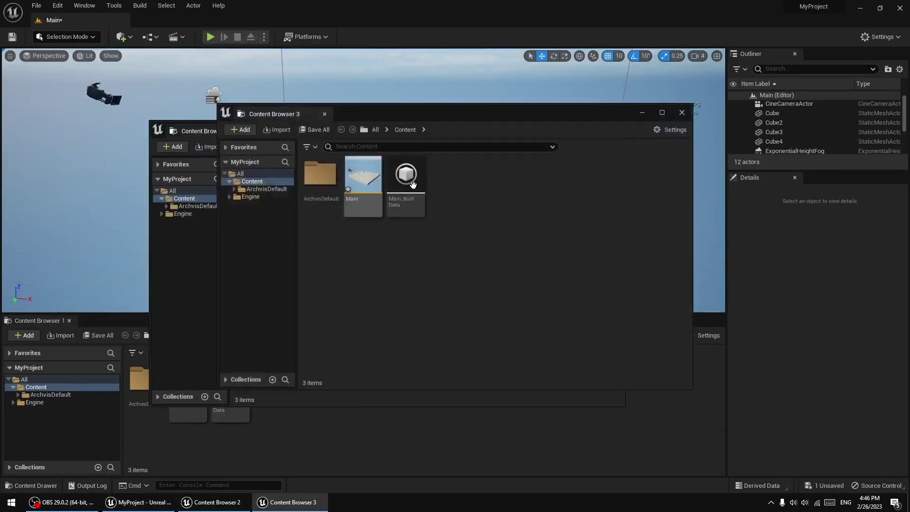
pyautogui.click(681, 112)
pyautogui.click(614, 129)
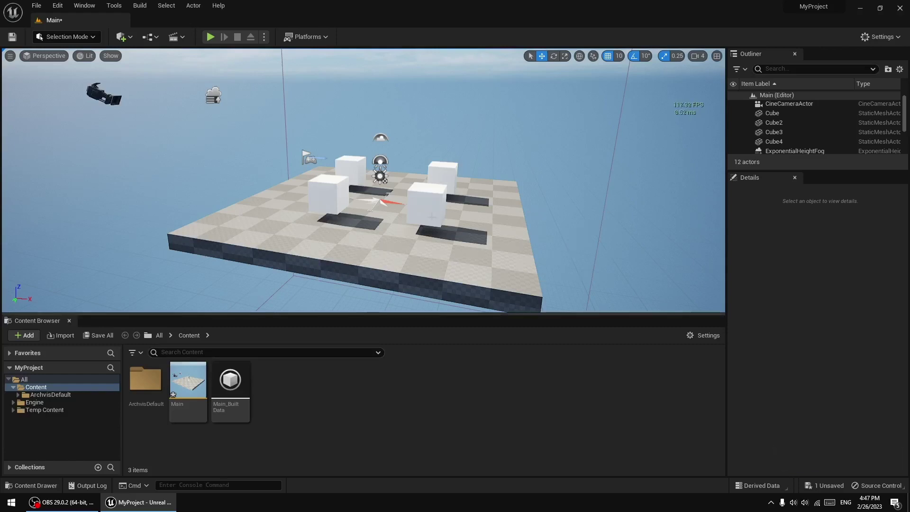
# Frame the view on the checker floor, then show the ArchvisDefault folder's Levels subfolder.
pyautogui.click(426, 204)
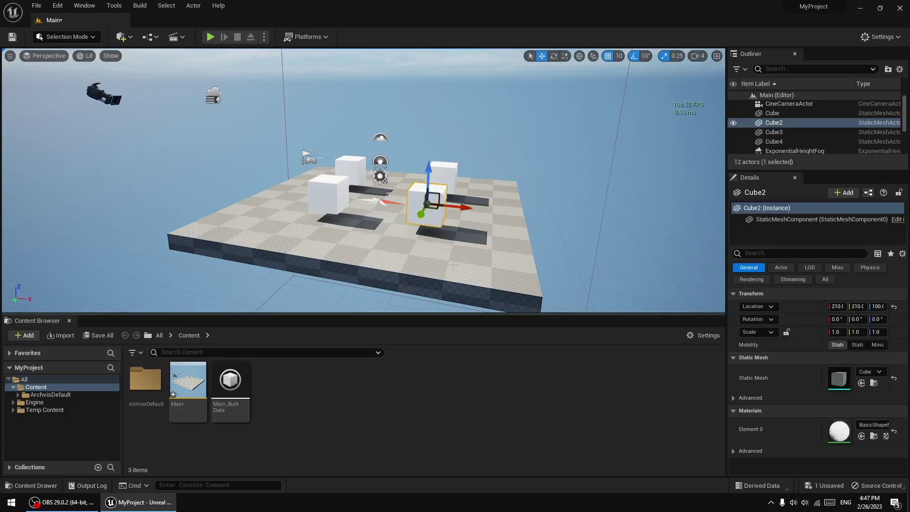
pyautogui.moveTo(426, 203); pyautogui.dragTo(385, 175, button='middle')
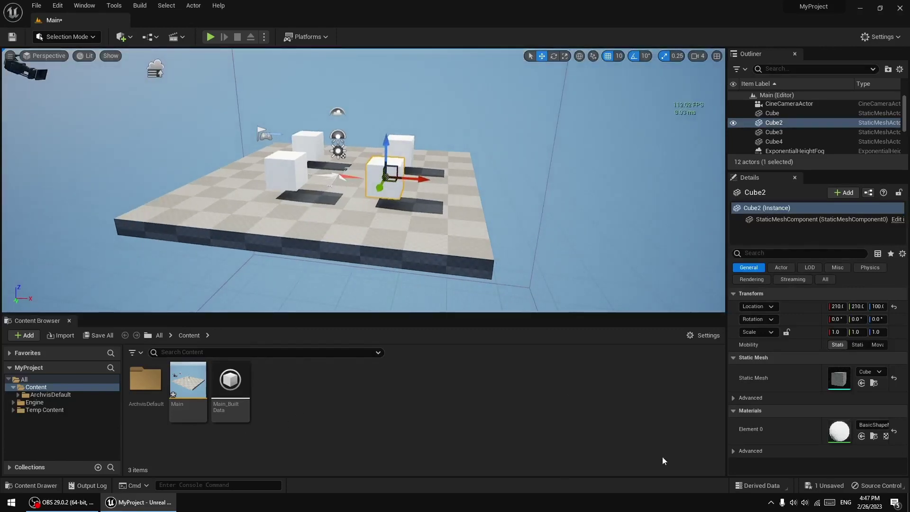
pyautogui.click(256, 212)
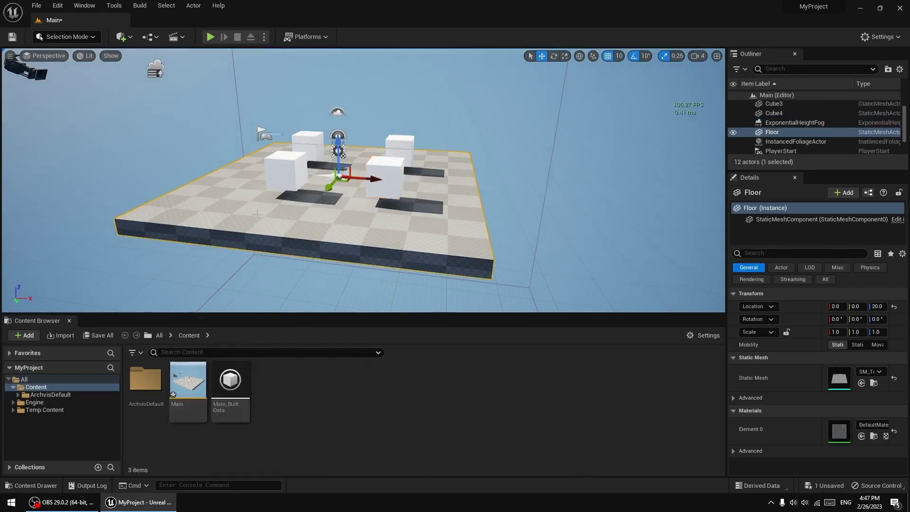
pyautogui.press('f')
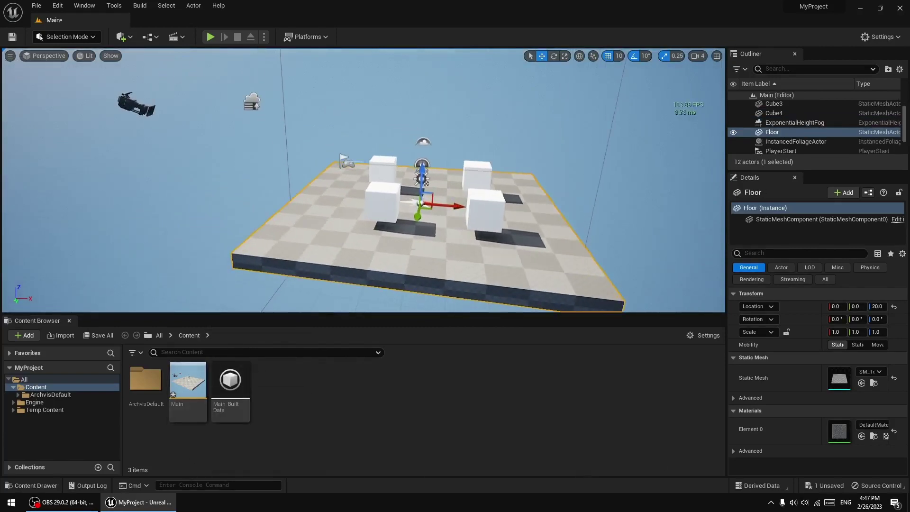
pyautogui.press('f')
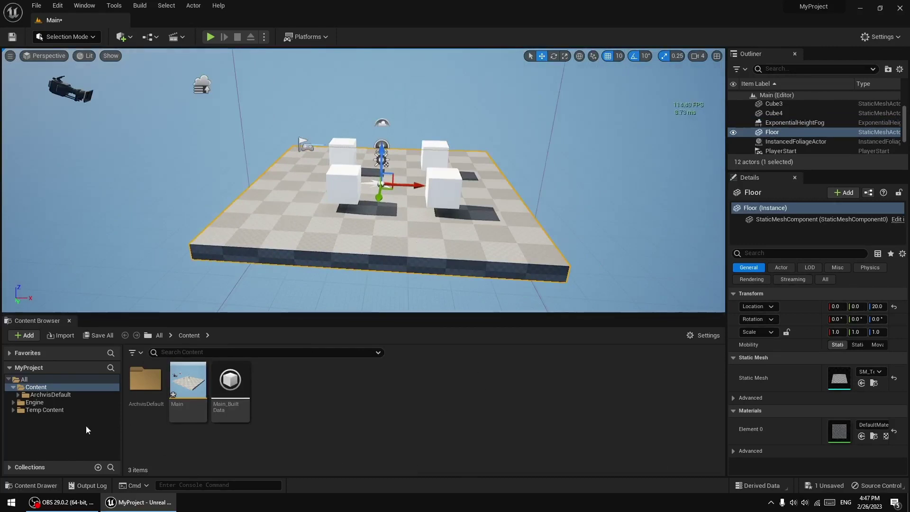
pyautogui.click(50, 395)
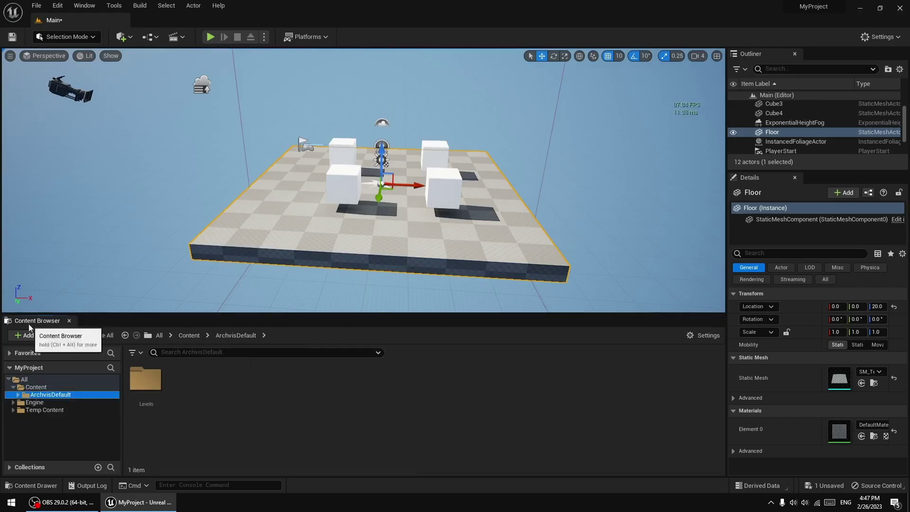
# Show the Engine folder's Content and Plugins subfolders, then launch File Explorer on This PC.
pyautogui.click(33, 403)
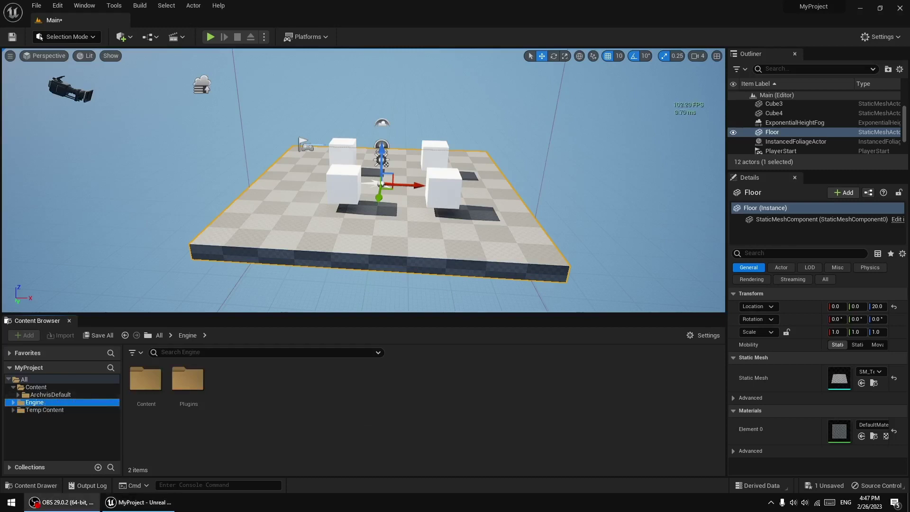
pyautogui.click(338, 430)
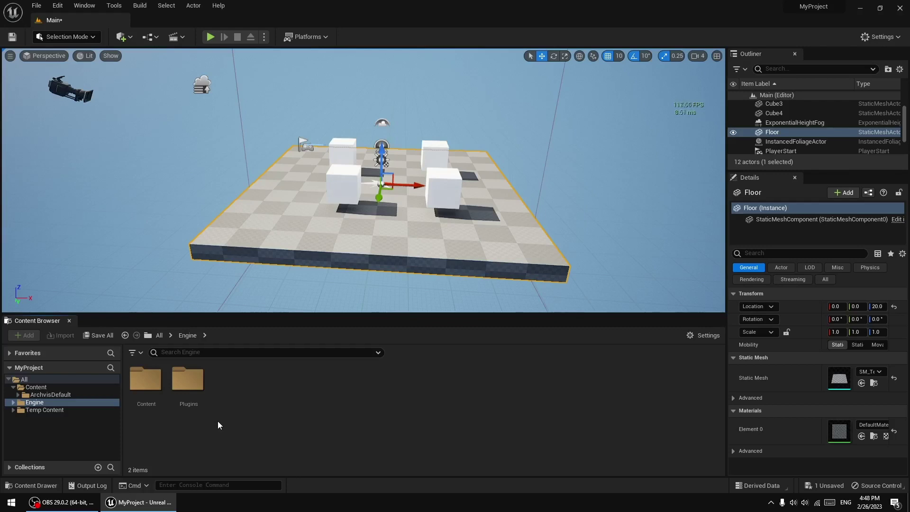
pyautogui.click(11, 502)
pyautogui.click(329, 240)
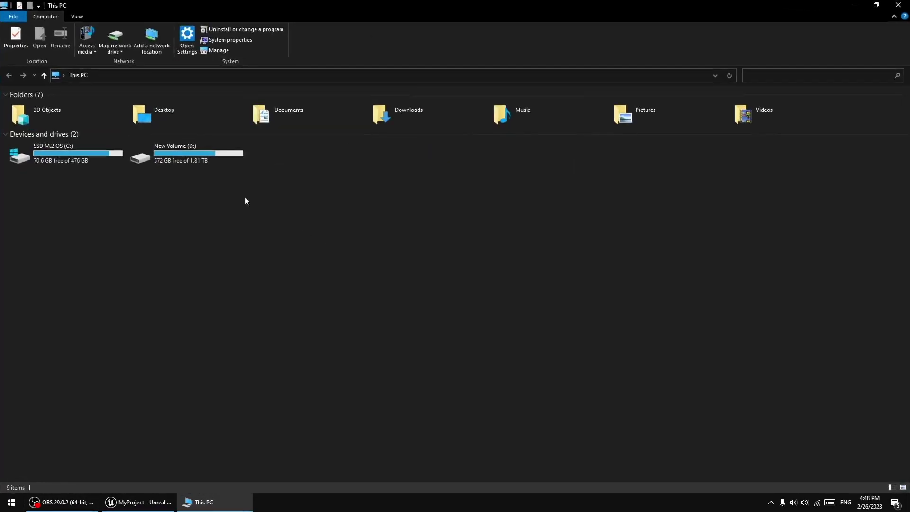
# Bring the This PC window forward to review its drives, then close it.
pyautogui.click(192, 164)
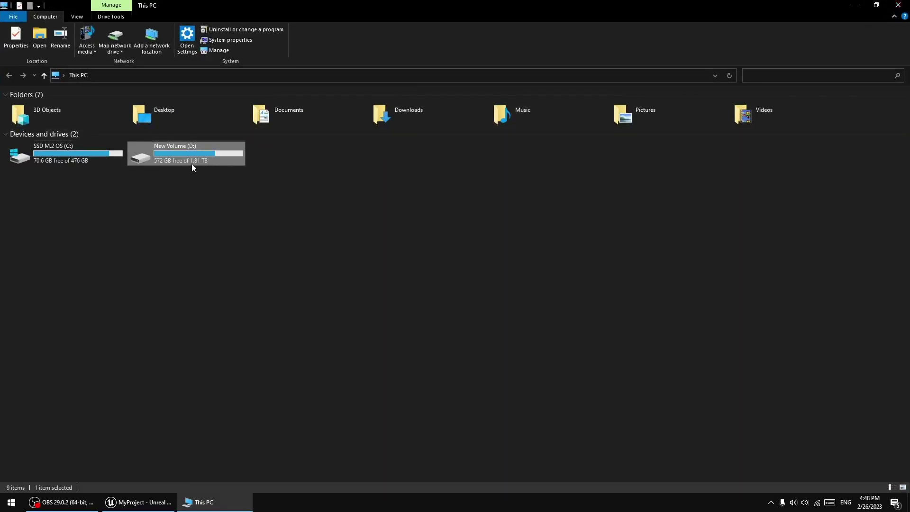
pyautogui.click(900, 5)
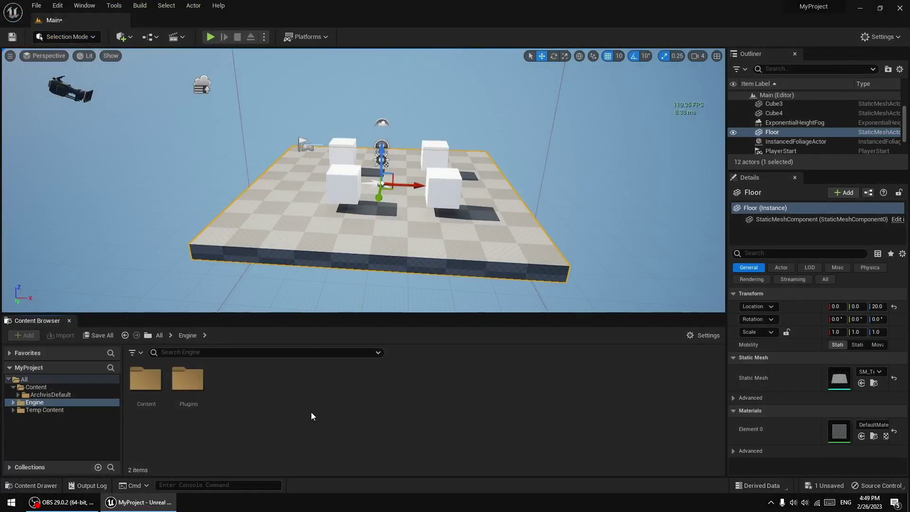
# Return the Content Browser to the Content folder, dismiss the Cinematics and Quick Add menus, and select Cube2.
pyautogui.click(38, 394)
pyautogui.click(36, 387)
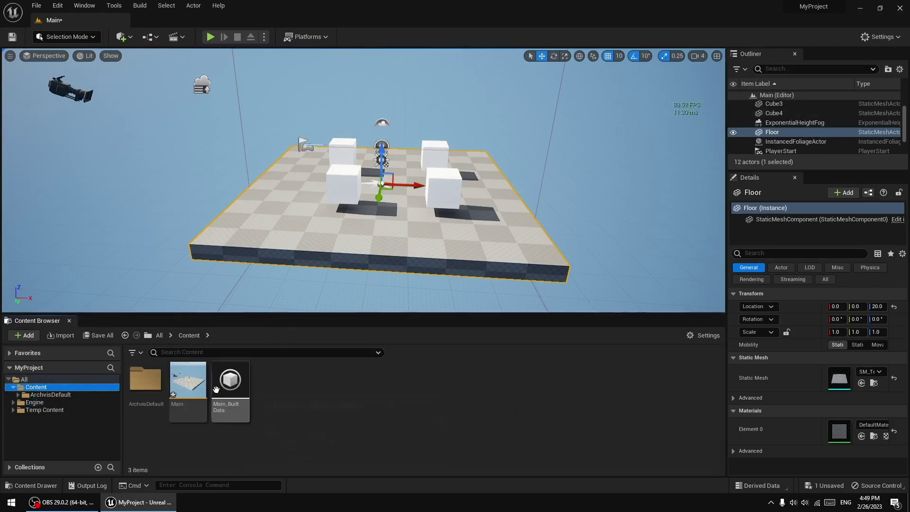
pyautogui.moveTo(408, 274)
pyautogui.mouseDown()
pyautogui.moveTo(436, 266)
pyautogui.moveTo(417, 289)
pyautogui.mouseUp()
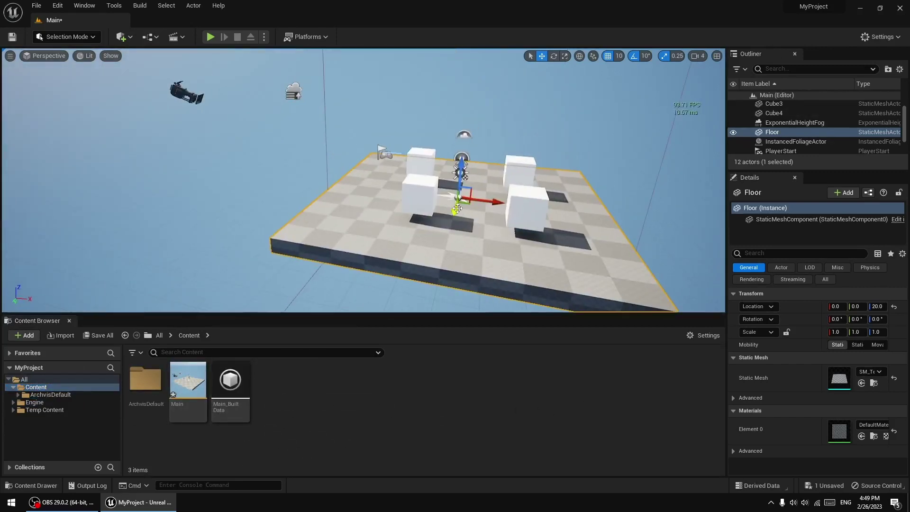
pyautogui.click(180, 37)
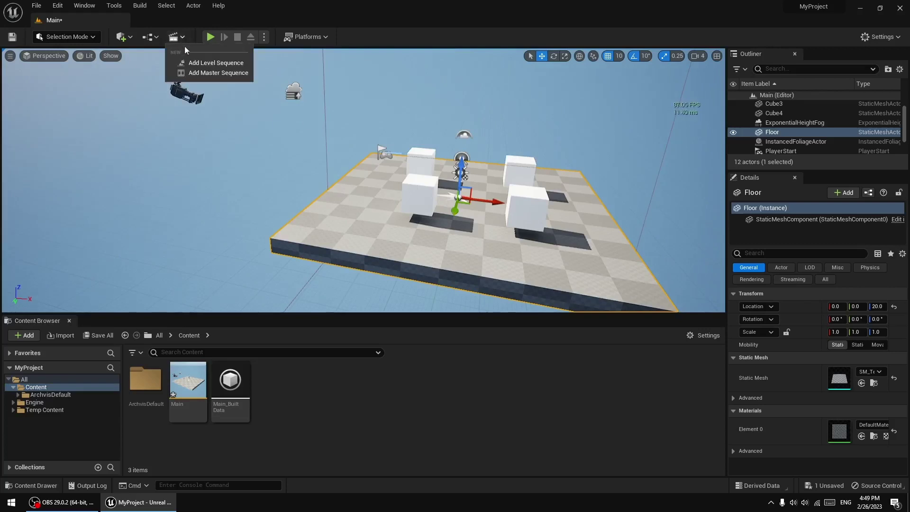
pyautogui.click(129, 37)
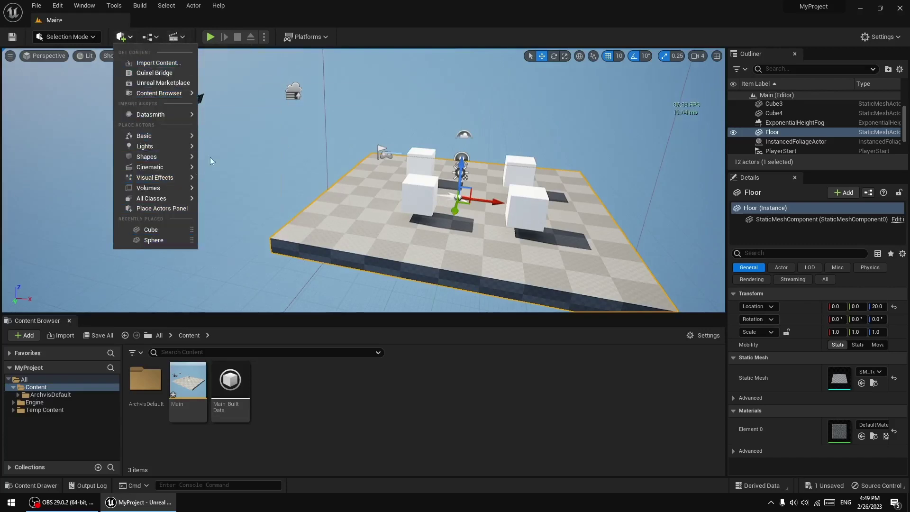
pyautogui.click(356, 396)
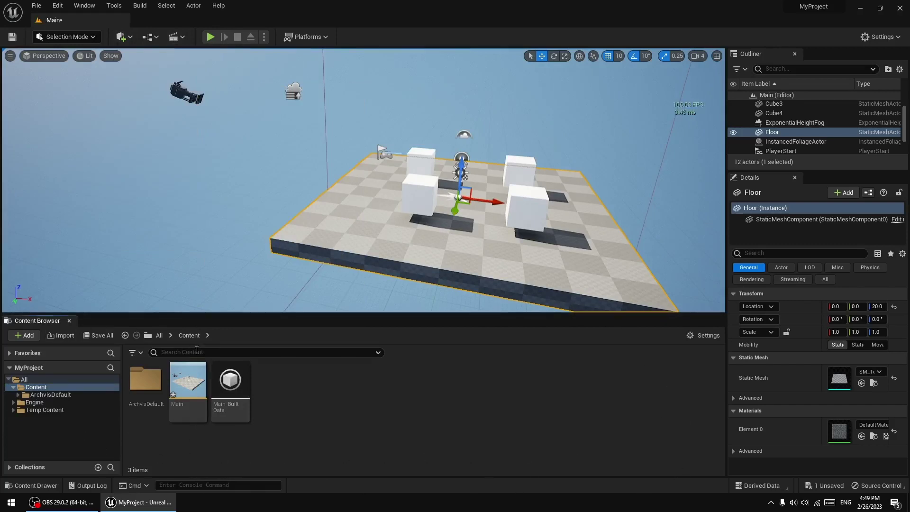
pyautogui.moveTo(247, 284); pyautogui.dragTo(266, 304)
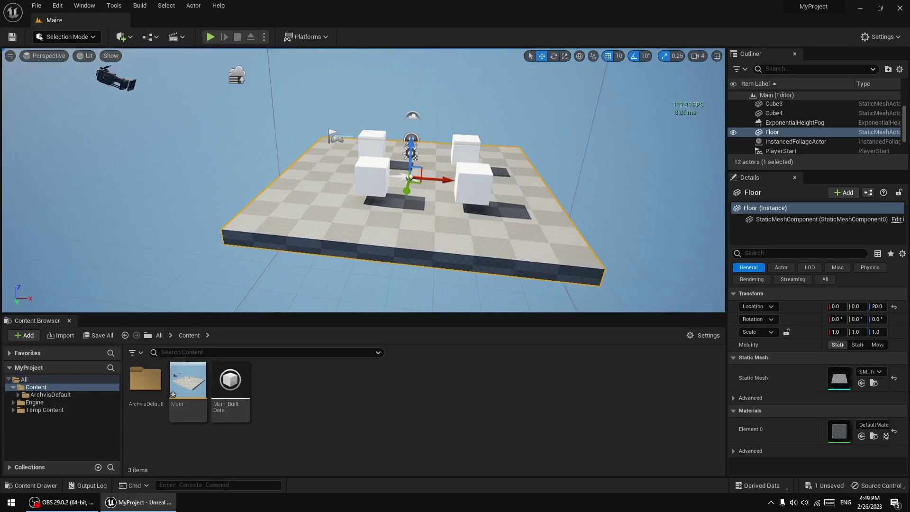
pyautogui.click(472, 180)
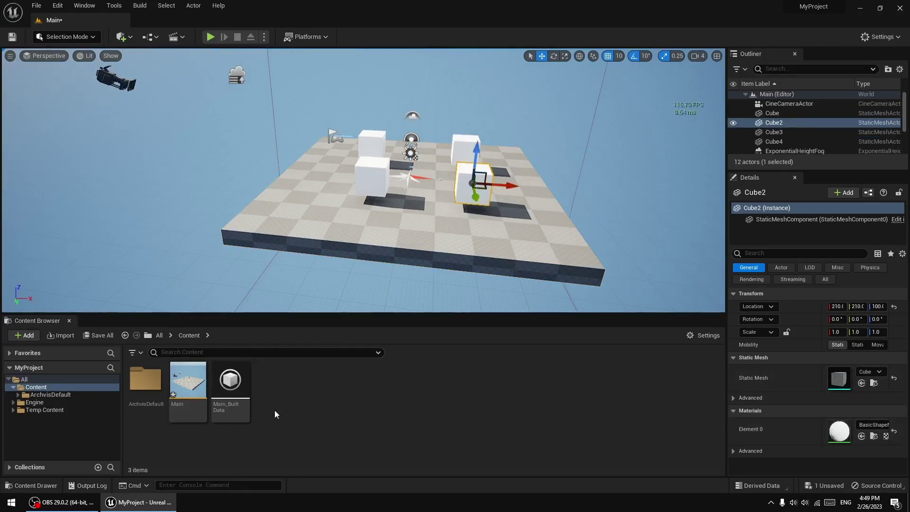
# Drag the BasicShapes Cube onto the floor's front-left corner and raise it to Z 70.
pyautogui.click(873, 436)
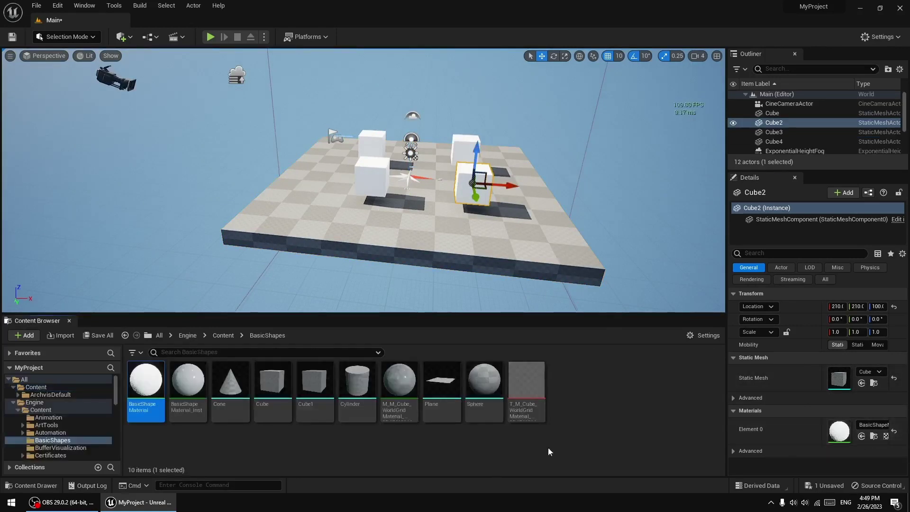
pyautogui.moveTo(135, 390)
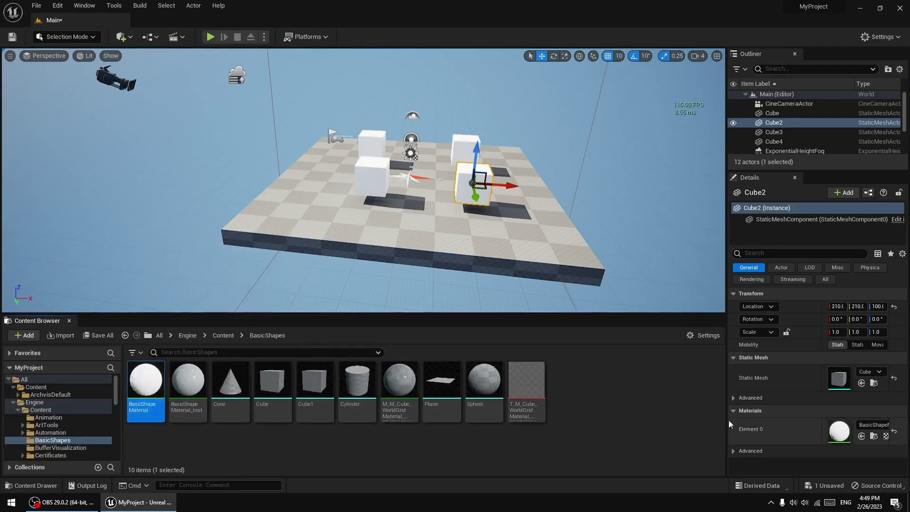
pyautogui.click(874, 388)
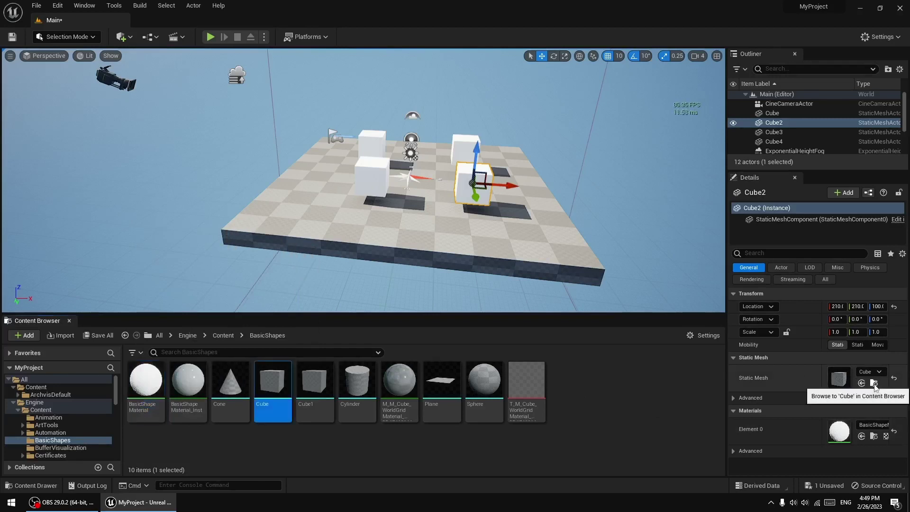
pyautogui.moveTo(277, 386)
pyautogui.moveTo(277, 386); pyautogui.dragTo(320, 208)
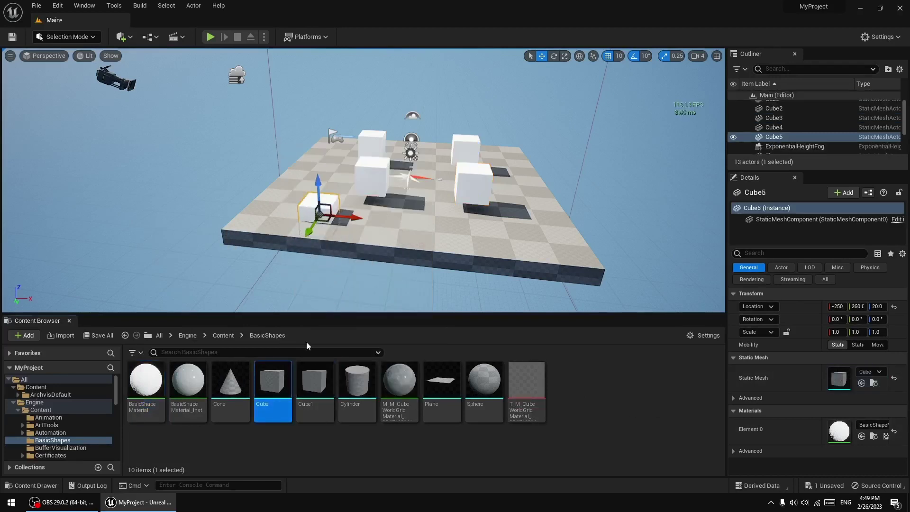
pyautogui.moveTo(319, 185); pyautogui.dragTo(319, 171)
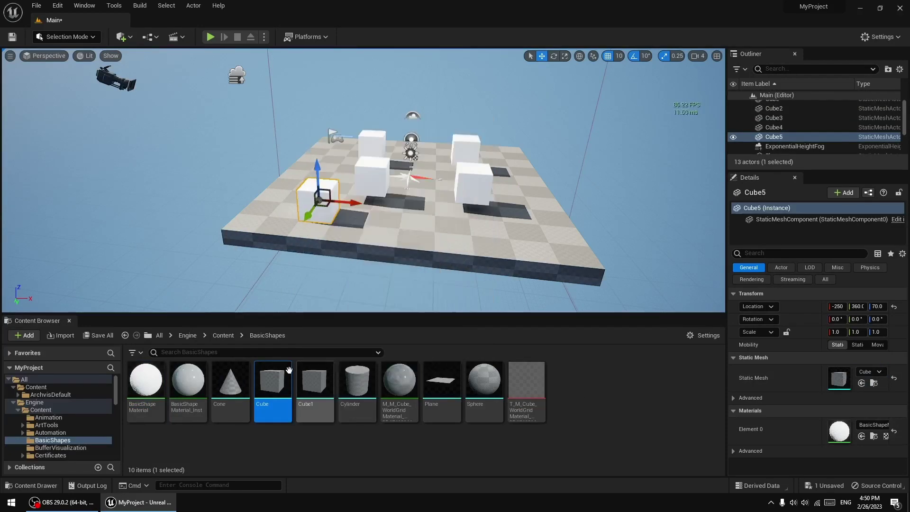
pyautogui.click(41, 388)
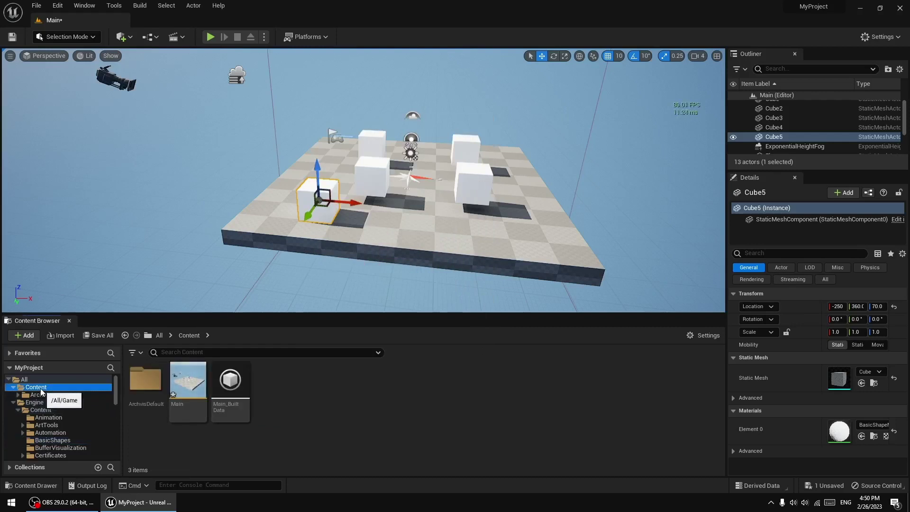
# Load the empty level from ArchvisDefault > Levels and show the top-level Content folders.
pyautogui.click(147, 386)
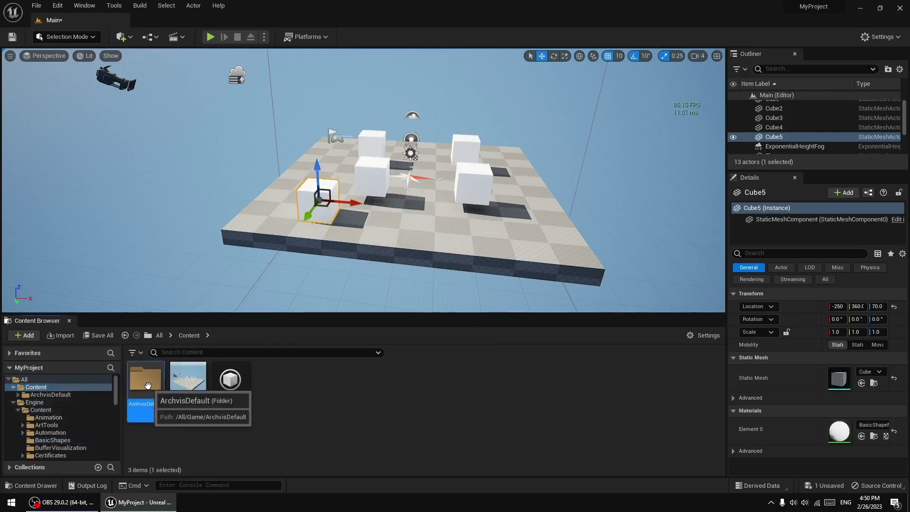
pyautogui.doubleClick(147, 386)
pyautogui.doubleClick(147, 386)
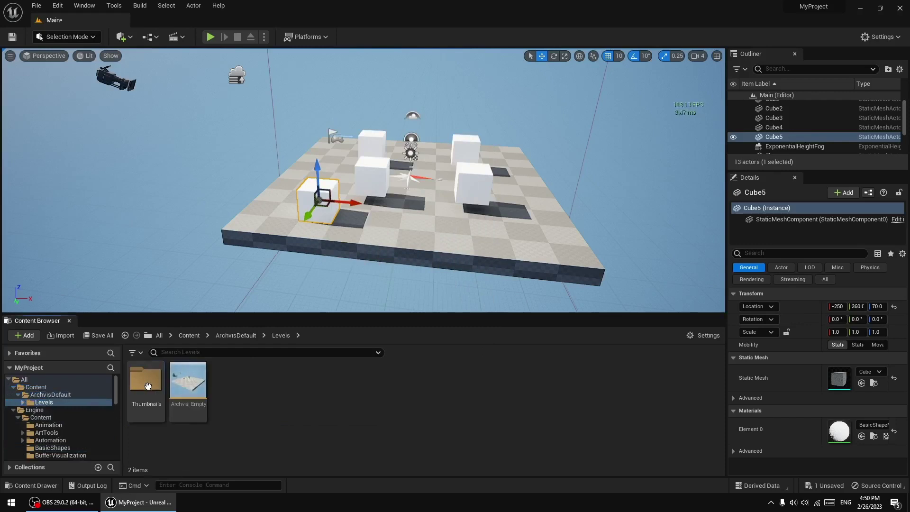
pyautogui.click(46, 389)
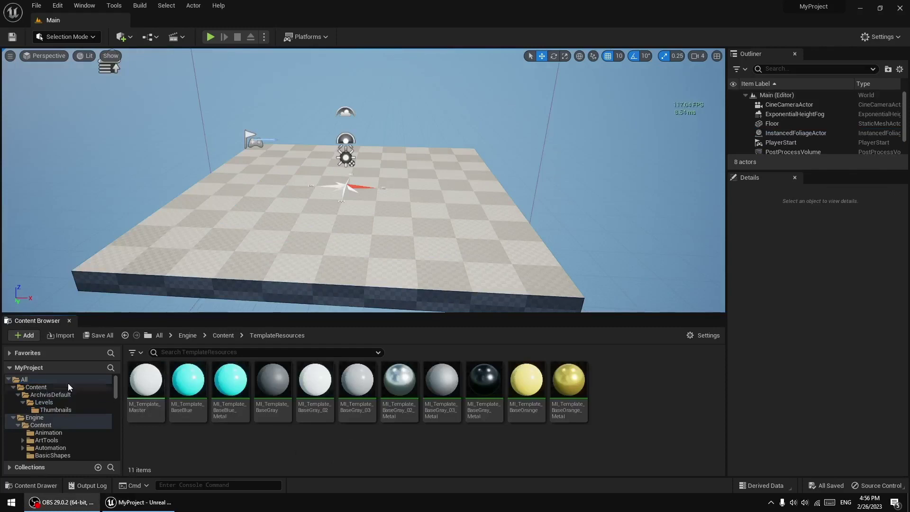
pyautogui.click(29, 379)
pyautogui.click(285, 410)
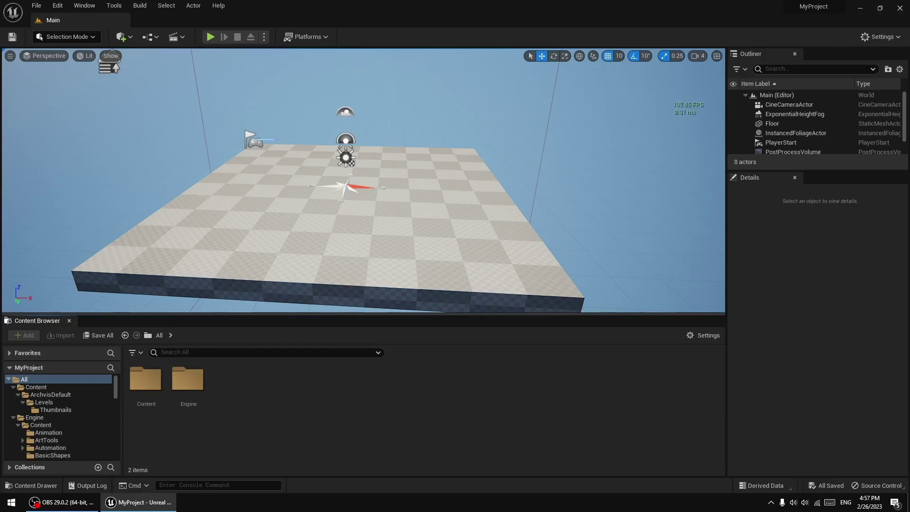
# Load the Default Editor Layout so the viewport fills the window.
pyautogui.click(88, 486)
pyautogui.click(88, 486)
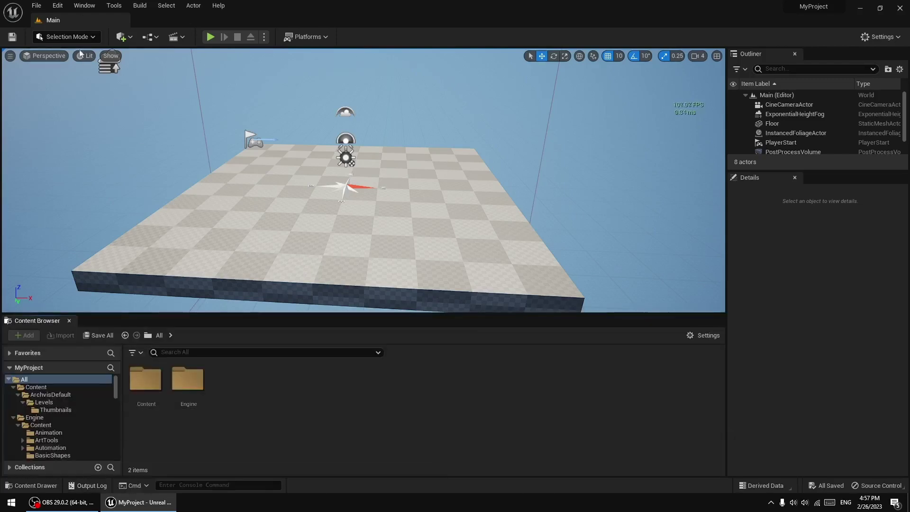
pyautogui.click(85, 5)
pyautogui.moveTo(132, 303)
pyautogui.click(244, 316)
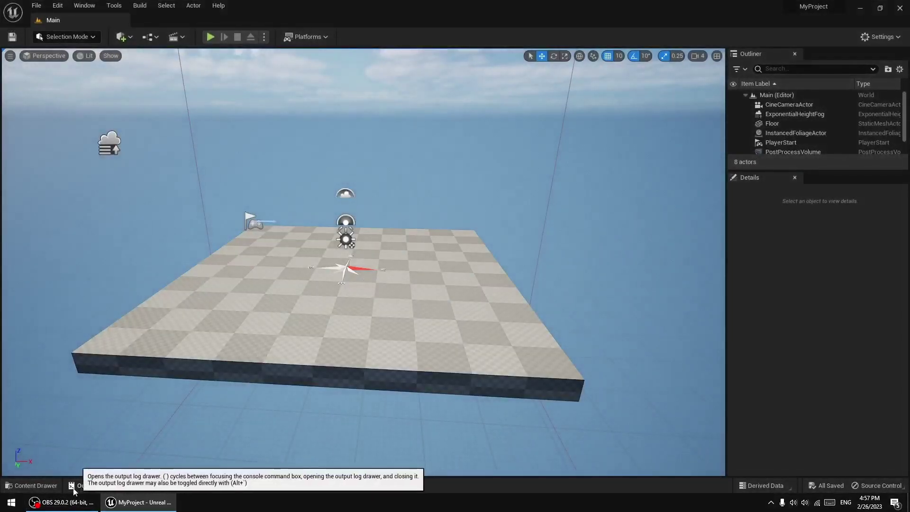
# Check the Output Log console options, the save status and the Source Control menu.
pyautogui.click(98, 487)
pyautogui.click(135, 487)
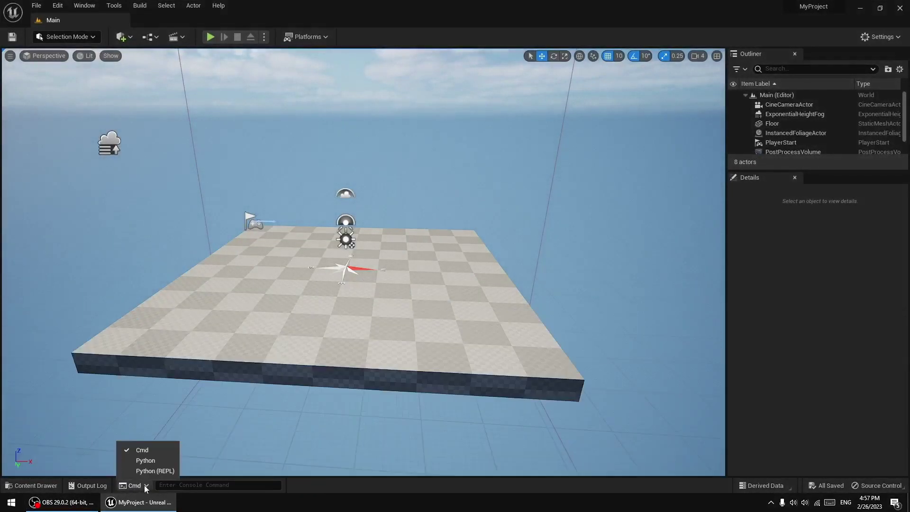
pyautogui.click(269, 489)
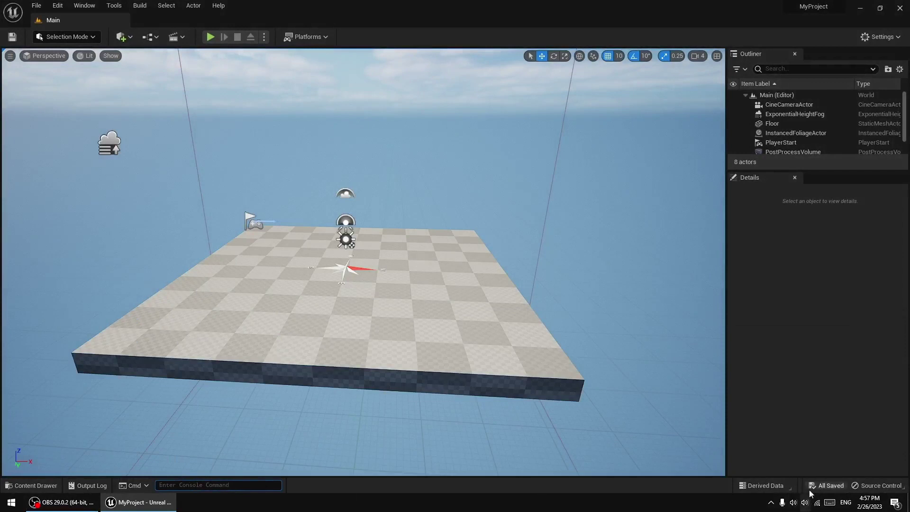
pyautogui.click(761, 485)
pyautogui.click(762, 485)
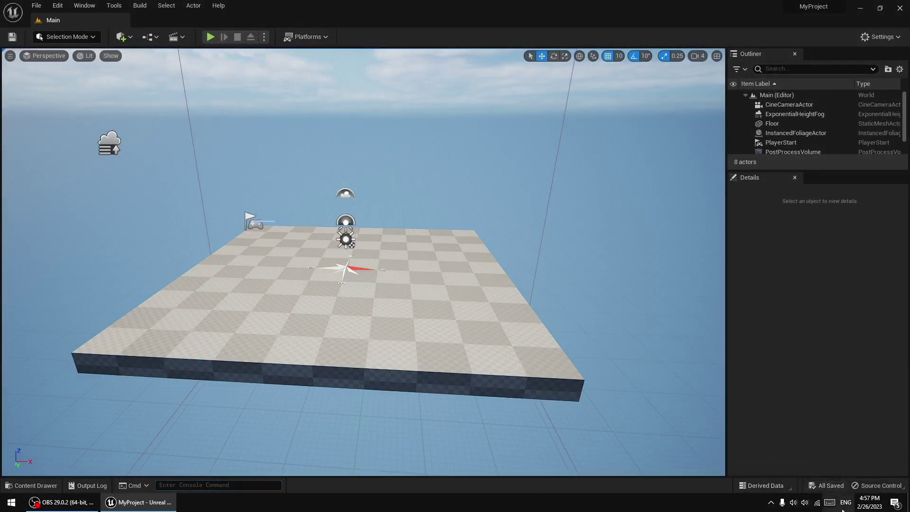
pyautogui.click(856, 488)
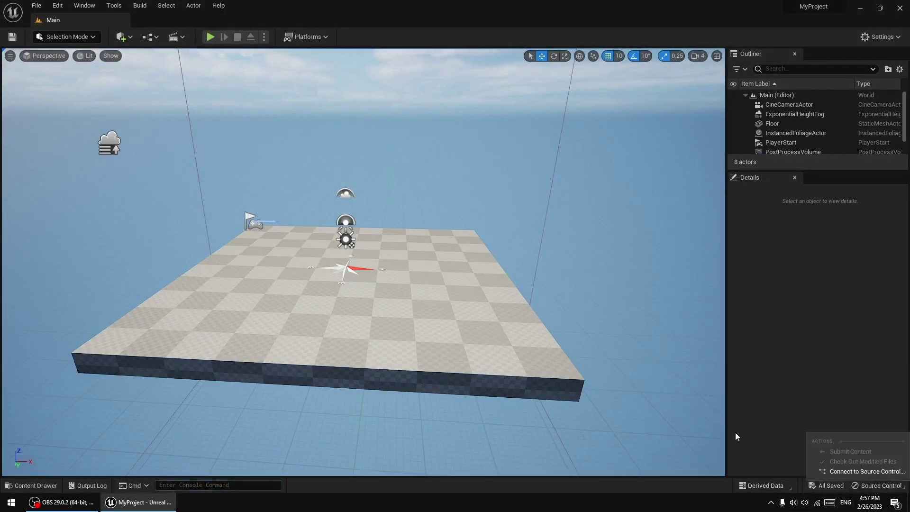
pyautogui.click(758, 280)
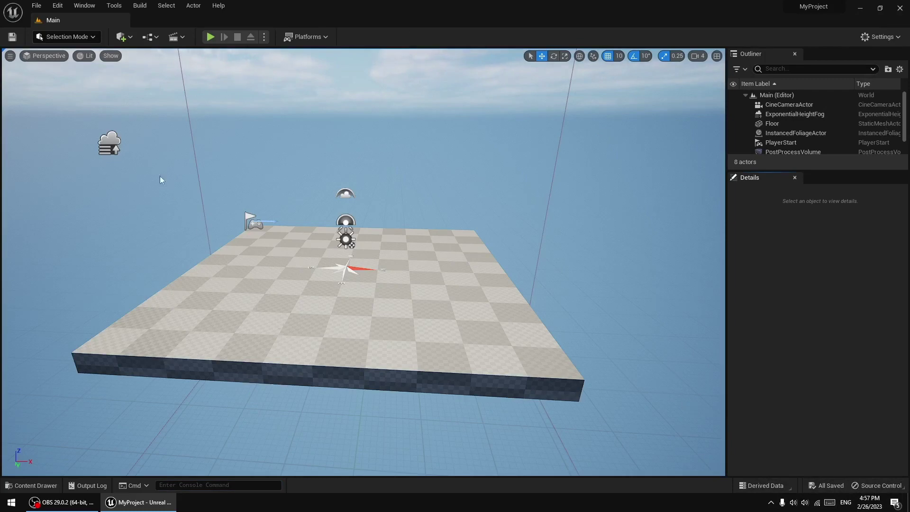
# Add a Sphere from Quick Add > Shapes and drag a Plane onto the checker floor.
pyautogui.click(126, 41)
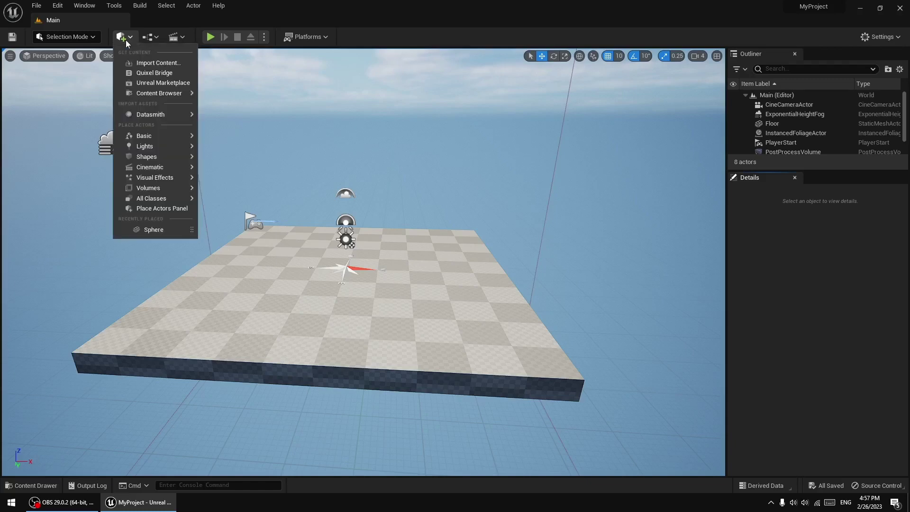
pyautogui.moveTo(151, 157)
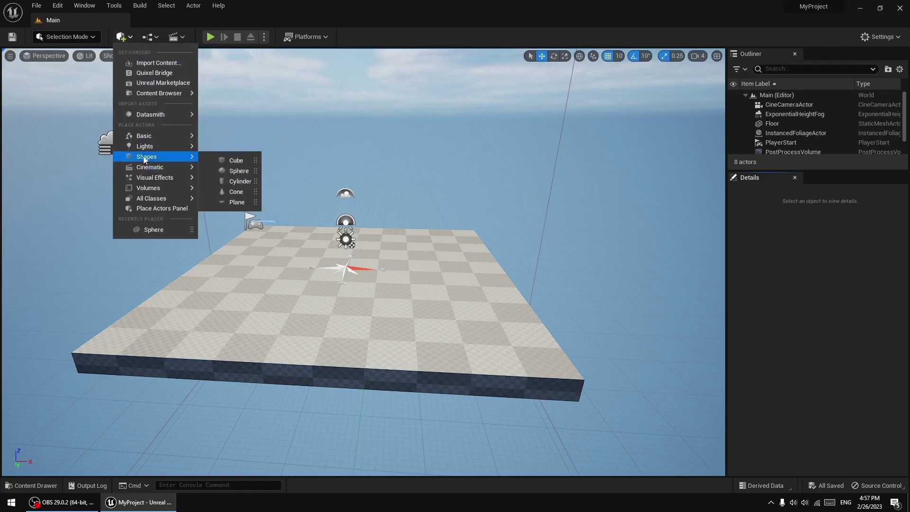
pyautogui.click(215, 170)
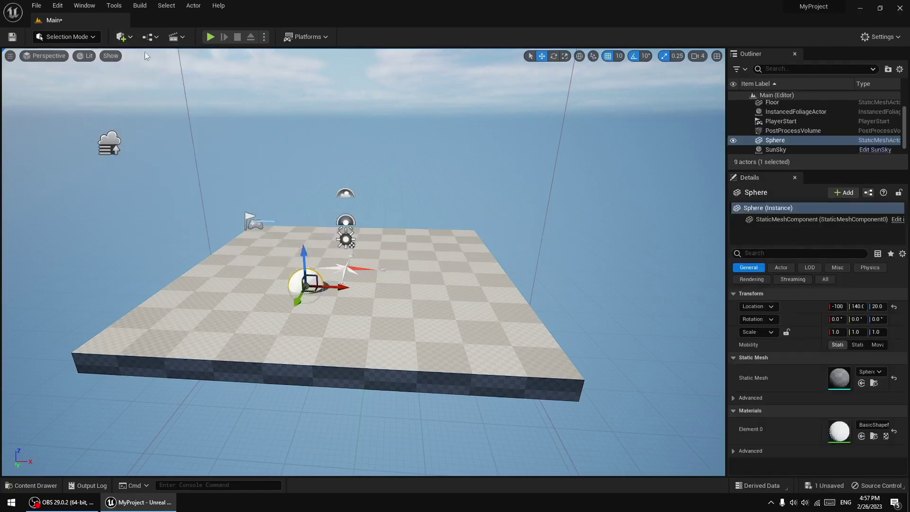
pyautogui.click(129, 39)
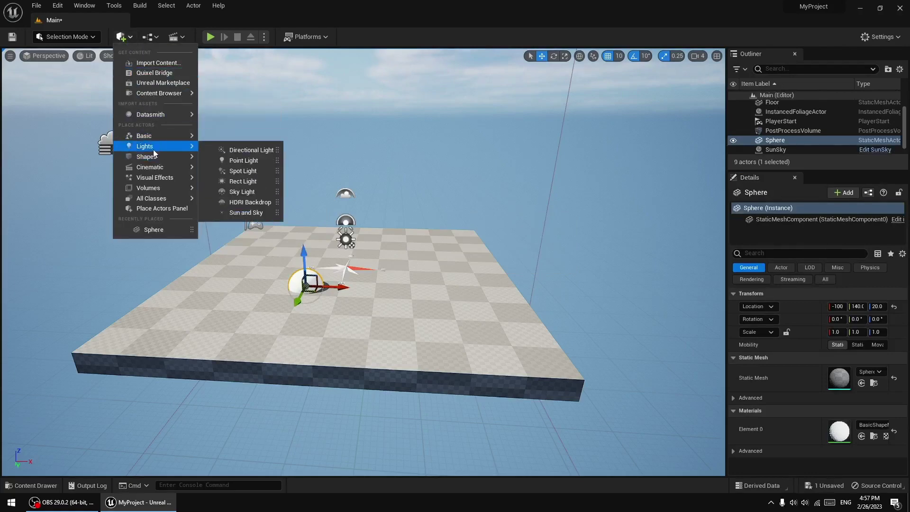
pyautogui.moveTo(153, 158)
pyautogui.moveTo(236, 202)
pyautogui.mouseDown()
pyautogui.moveTo(393, 333)
pyautogui.moveTo(395, 288)
pyautogui.mouseUp()
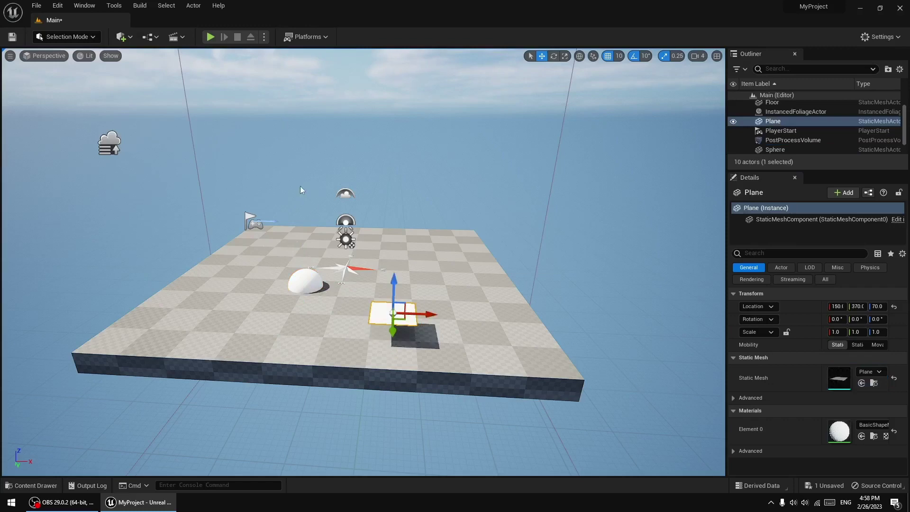
pyautogui.click(123, 36)
pyautogui.moveTo(147, 150)
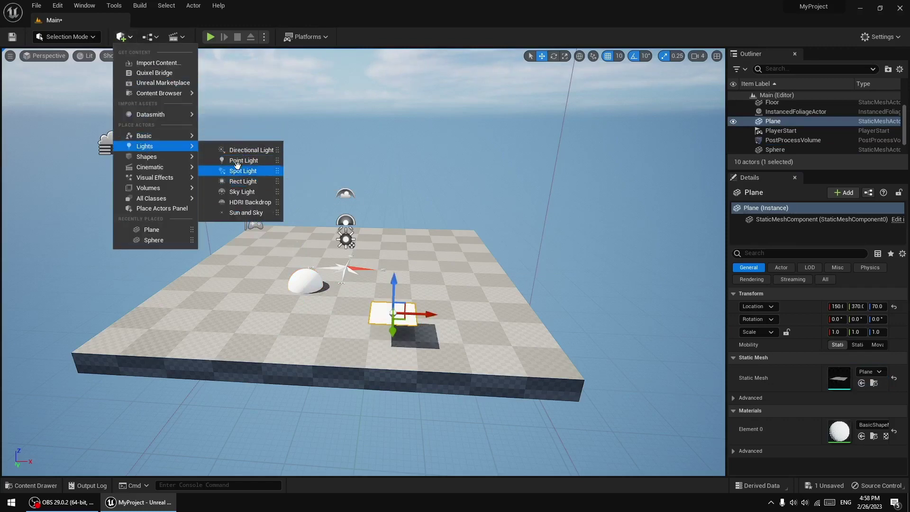
# Place a spot light above the floor and rotate the SunSky to a new sun direction.
pyautogui.moveTo(239, 171)
pyautogui.mouseDown()
pyautogui.moveTo(309, 307)
pyautogui.moveTo(308, 158)
pyautogui.mouseUp()
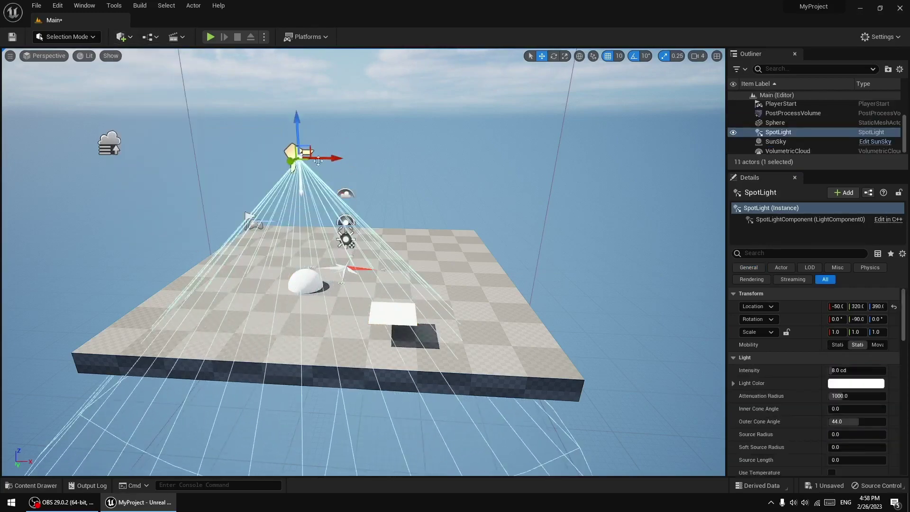
pyautogui.moveTo(308, 159)
pyautogui.mouseDown(button='right')
pyautogui.moveTo(265, 161)
pyautogui.moveTo(252, 201)
pyautogui.mouseUp(button='right')
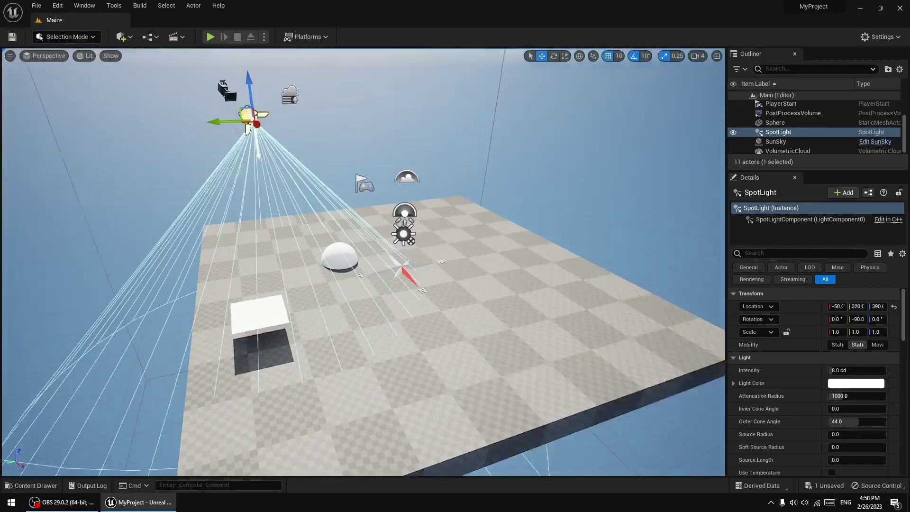
pyautogui.click(420, 289)
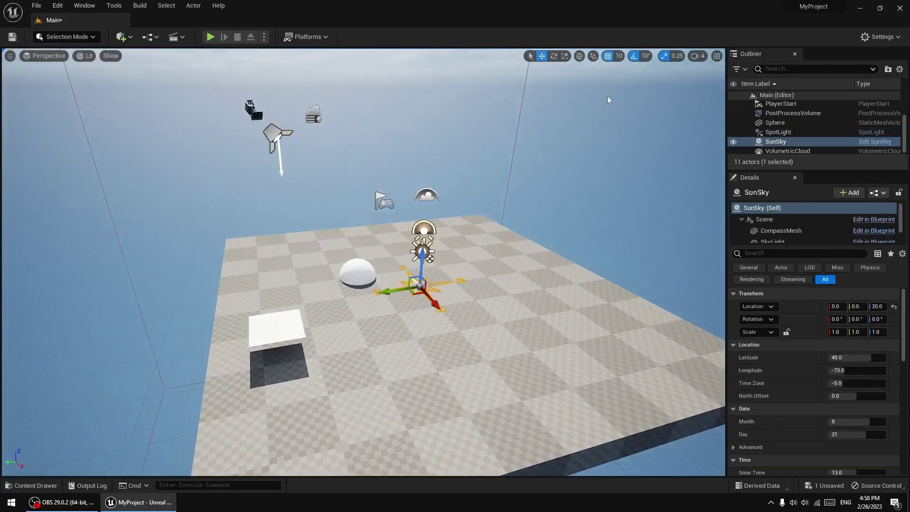
pyautogui.click(553, 57)
pyautogui.moveTo(426, 238)
pyautogui.mouseDown()
pyautogui.moveTo(459, 272)
pyautogui.moveTo(386, 264)
pyautogui.mouseUp()
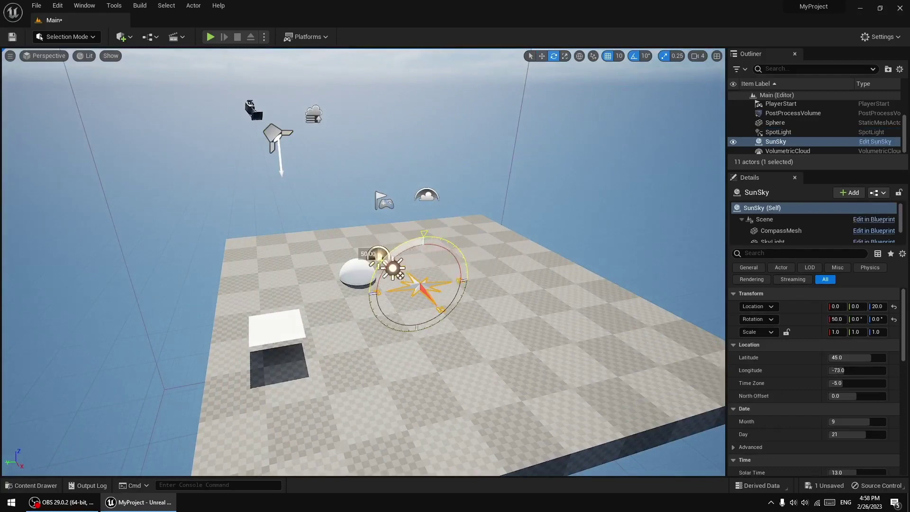
# Drag a Point Light onto the floor and raise it to Z 170.
pyautogui.click(269, 332)
pyautogui.click(279, 159)
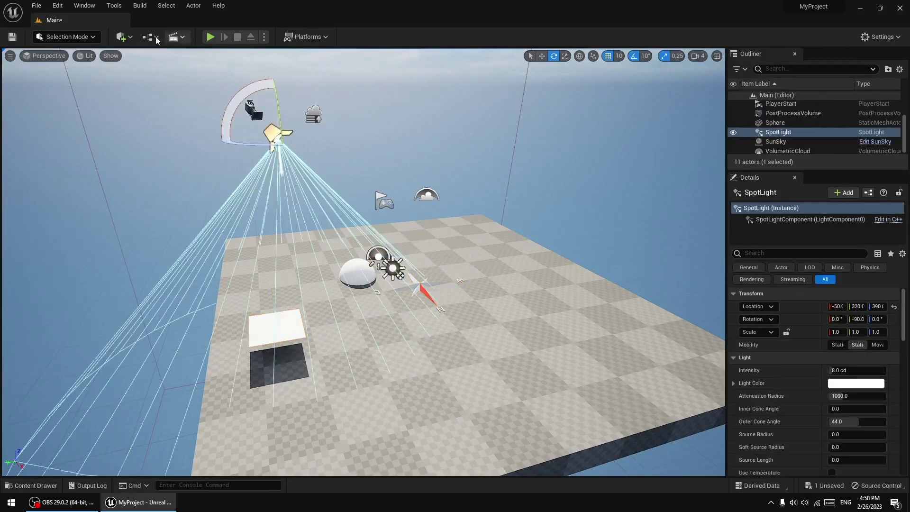
pyautogui.click(127, 38)
pyautogui.moveTo(146, 147)
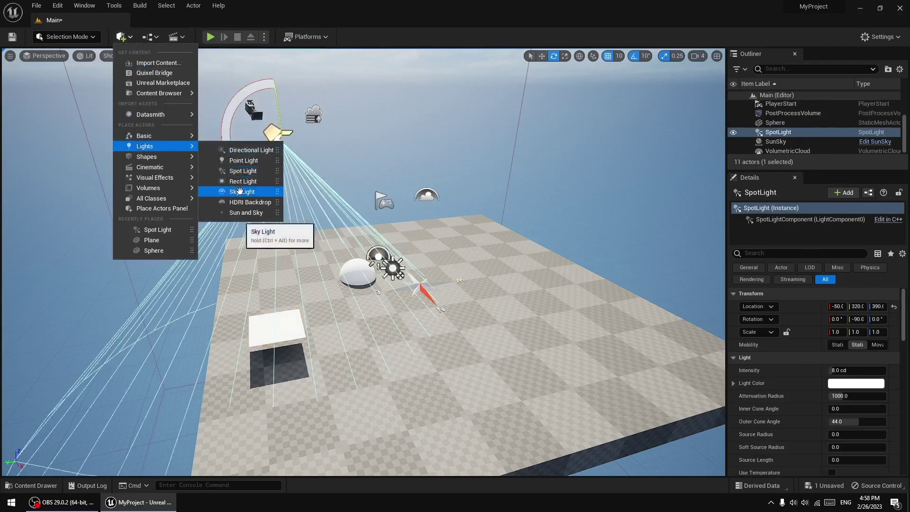
pyautogui.moveTo(243, 160); pyautogui.dragTo(457, 373)
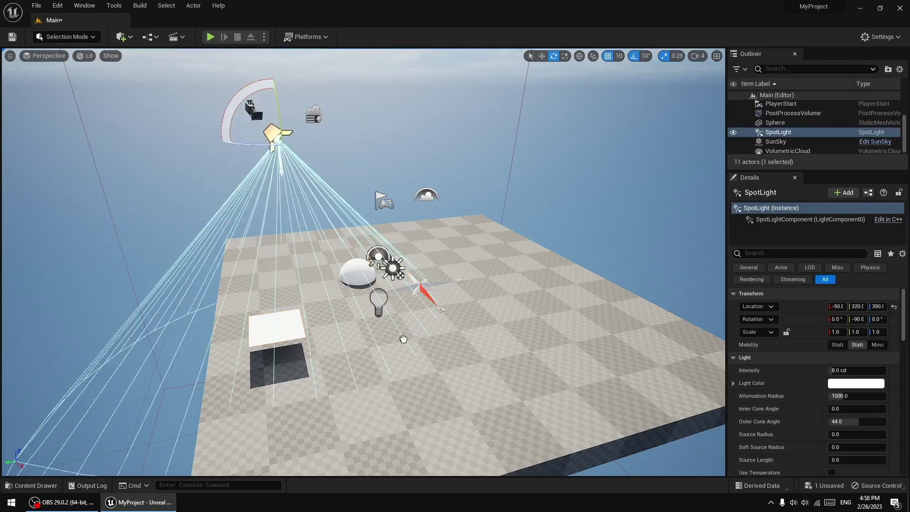
pyautogui.scroll(-3, 511, 136)
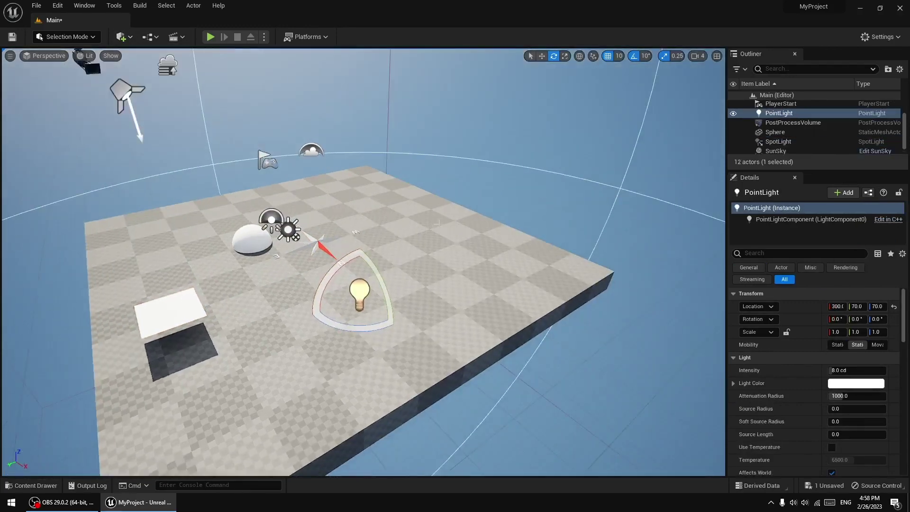
pyautogui.scroll(-2, 511, 136)
pyautogui.click(542, 56)
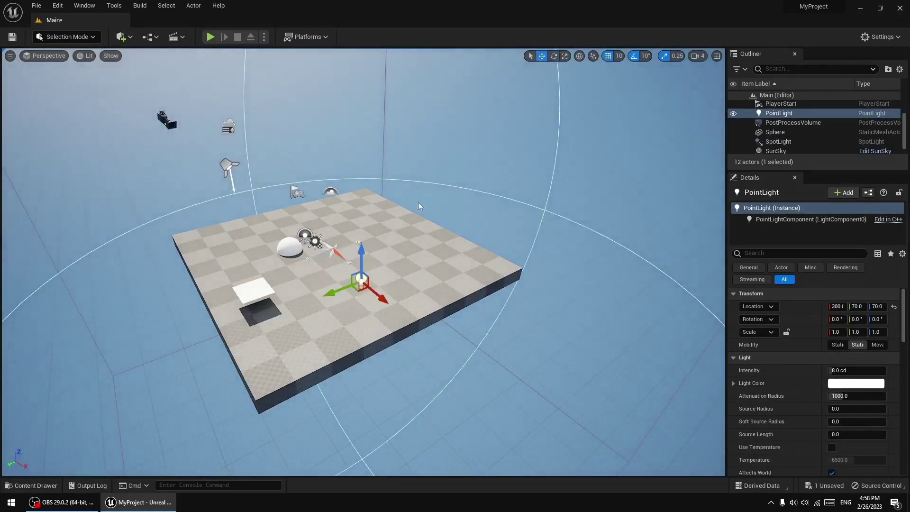
pyautogui.moveTo(361, 246); pyautogui.dragTo(362, 215)
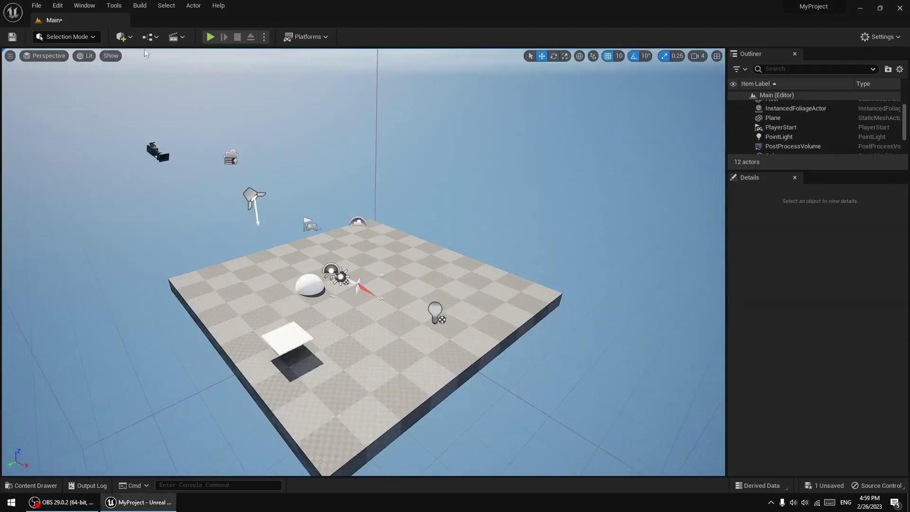
# Load the UE4 Classic Layout from Window > Load Layout.
pyautogui.click(84, 5)
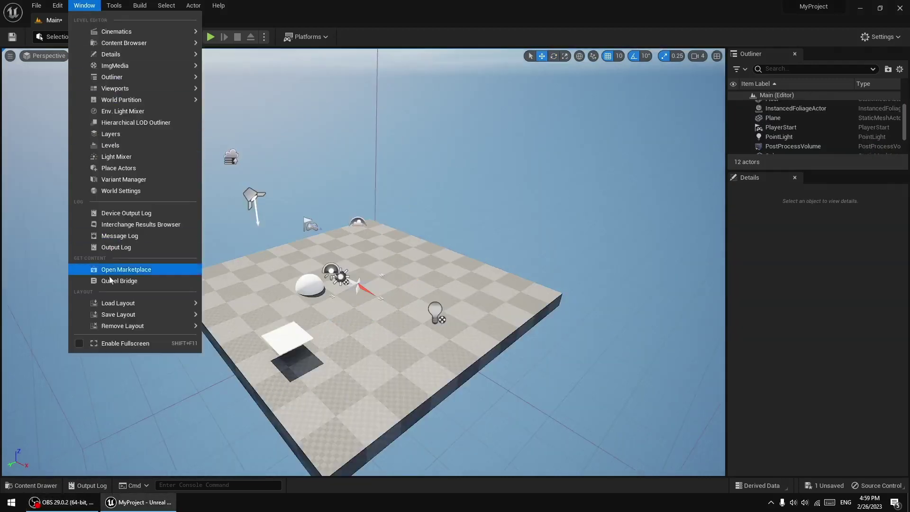
pyautogui.moveTo(113, 303)
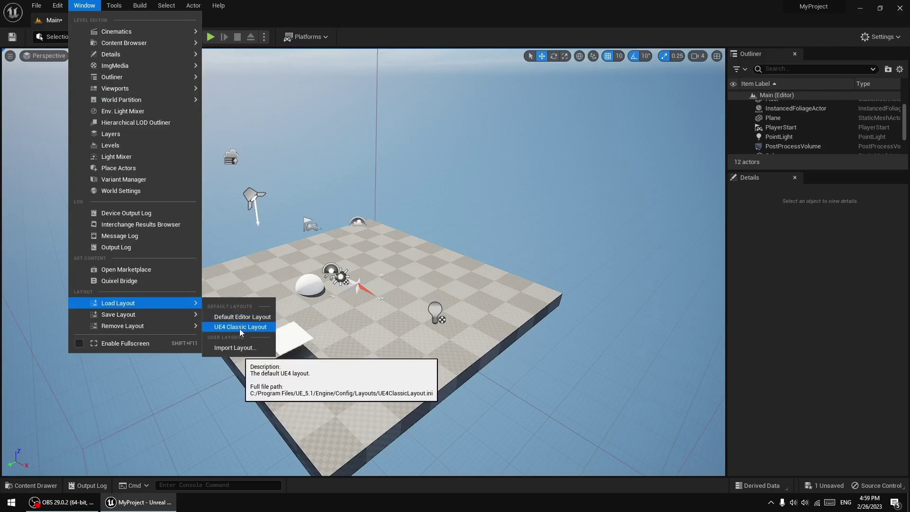
pyautogui.click(240, 327)
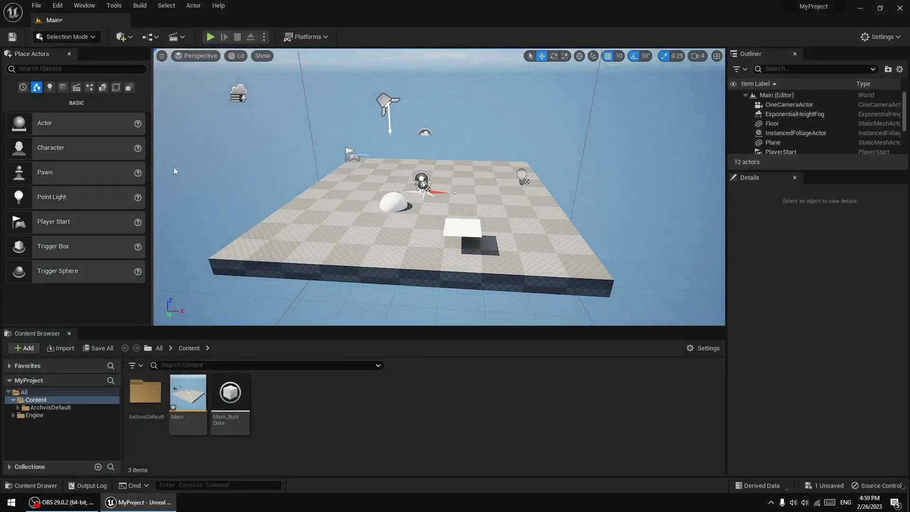
# Resize the Place Actors panel and make the viewport taller than the Content Browser.
pyautogui.moveTo(153, 177); pyautogui.dragTo(102, 179)
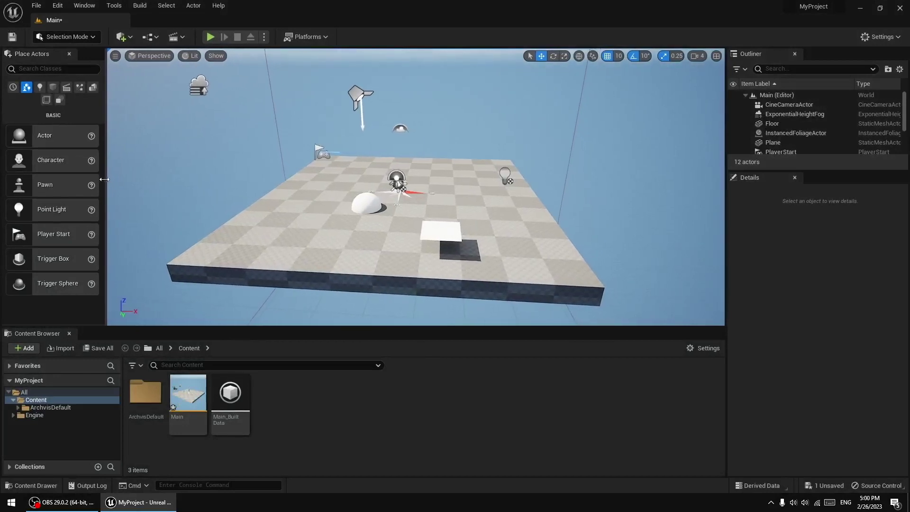
pyautogui.moveTo(102, 179); pyautogui.dragTo(94, 179)
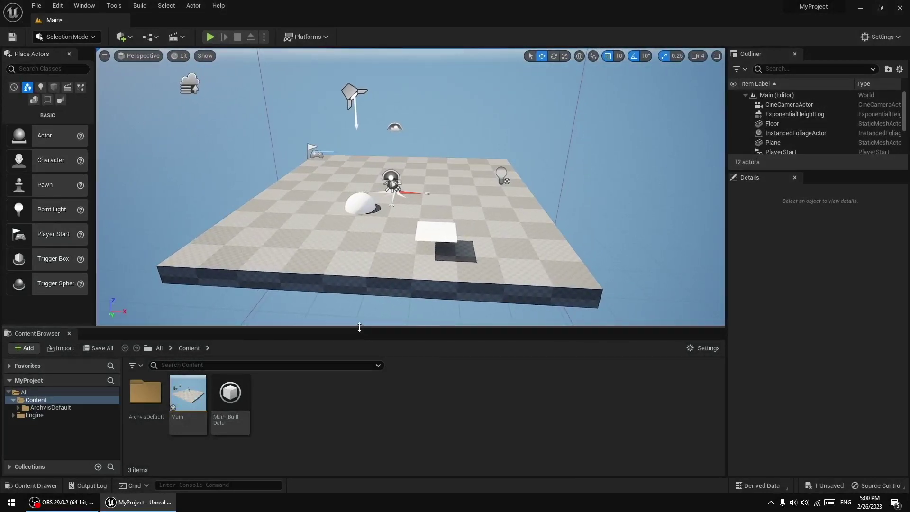
pyautogui.moveTo(359, 328); pyautogui.dragTo(358, 378)
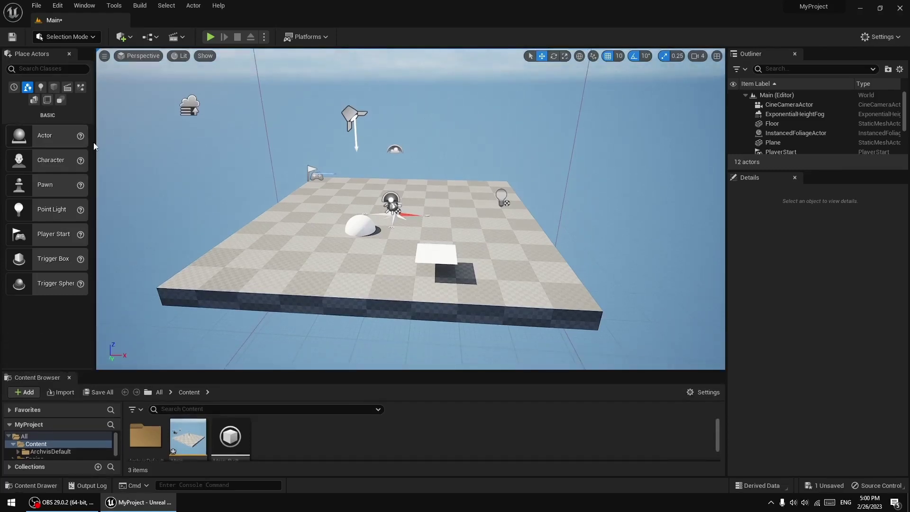
pyautogui.moveTo(95, 146); pyautogui.dragTo(143, 146)
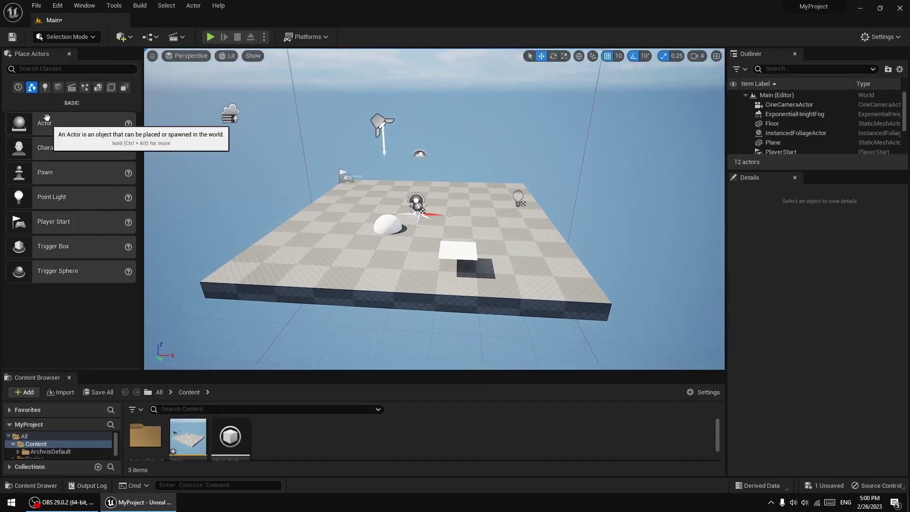
# Drag a cube, a sphere and a cylinder from Shapes onto the checker floor.
pyautogui.click(58, 87)
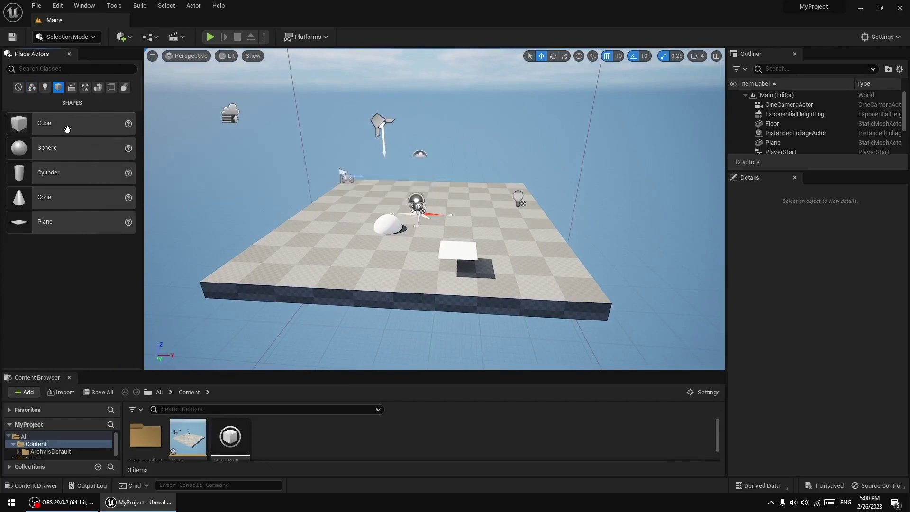
pyautogui.moveTo(67, 128); pyautogui.dragTo(327, 255)
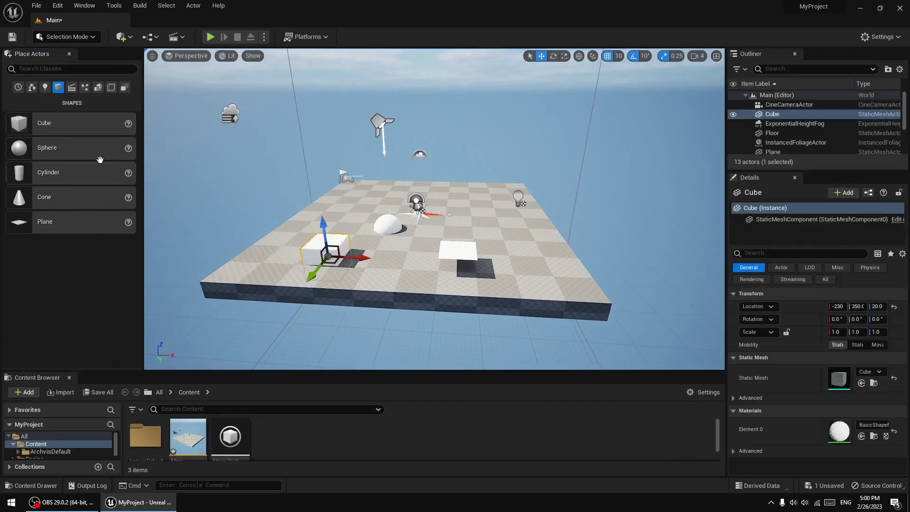
pyautogui.moveTo(100, 159); pyautogui.dragTo(401, 272)
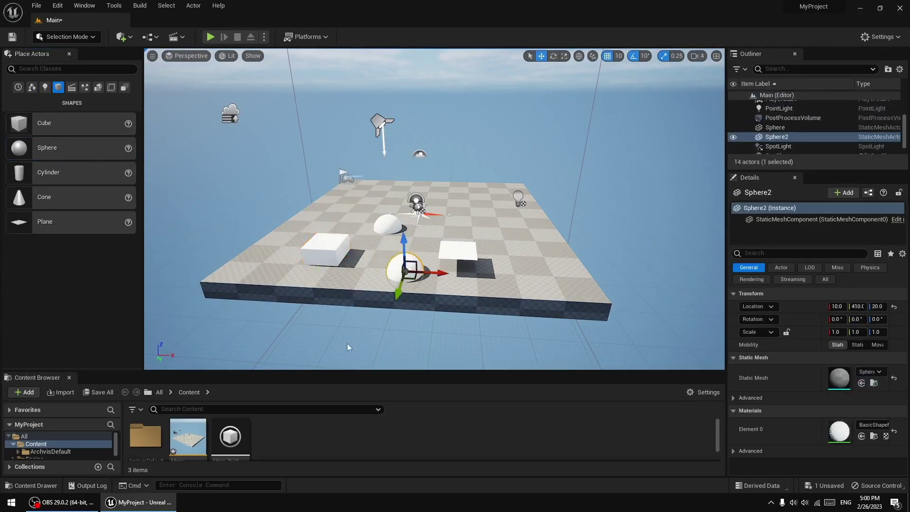
pyautogui.moveTo(77, 183); pyautogui.dragTo(345, 211)
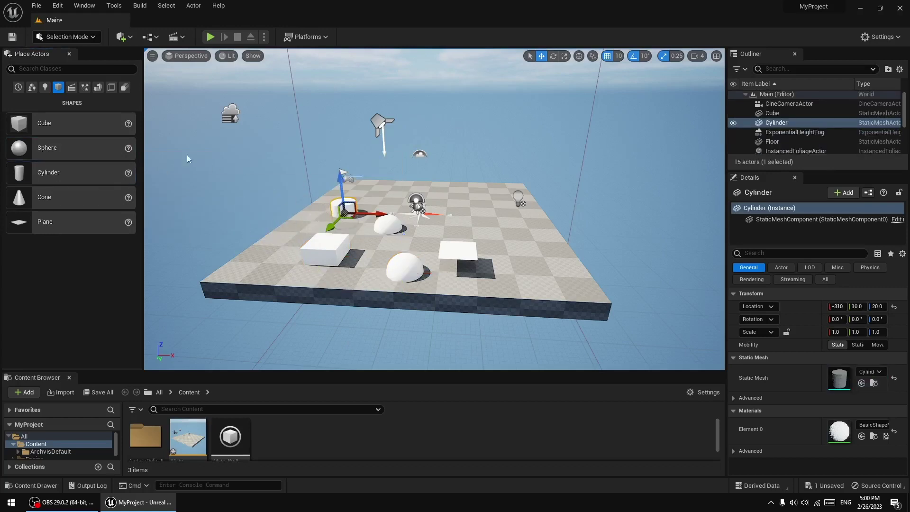
# Place a Cine Camera beside the cube, plus a Point Light and a Rect Light.
pyautogui.click(71, 88)
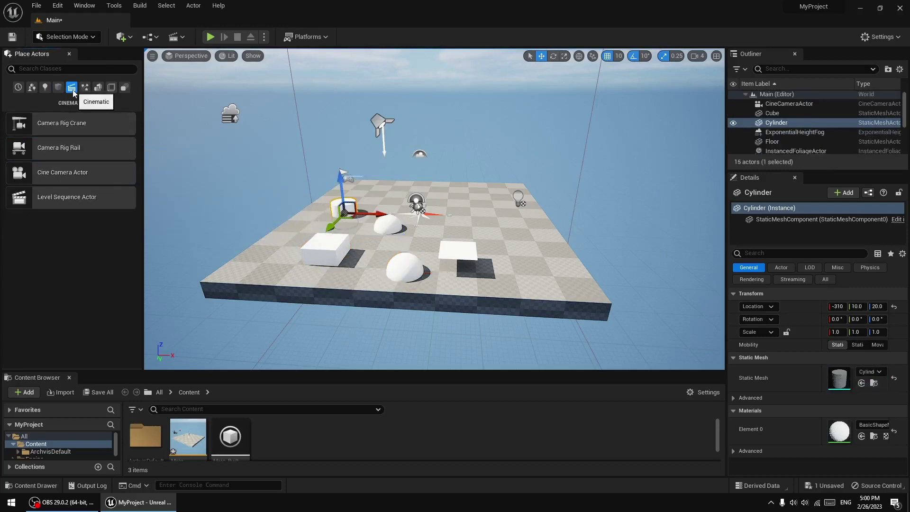
pyautogui.moveTo(61, 172); pyautogui.dragTo(292, 243)
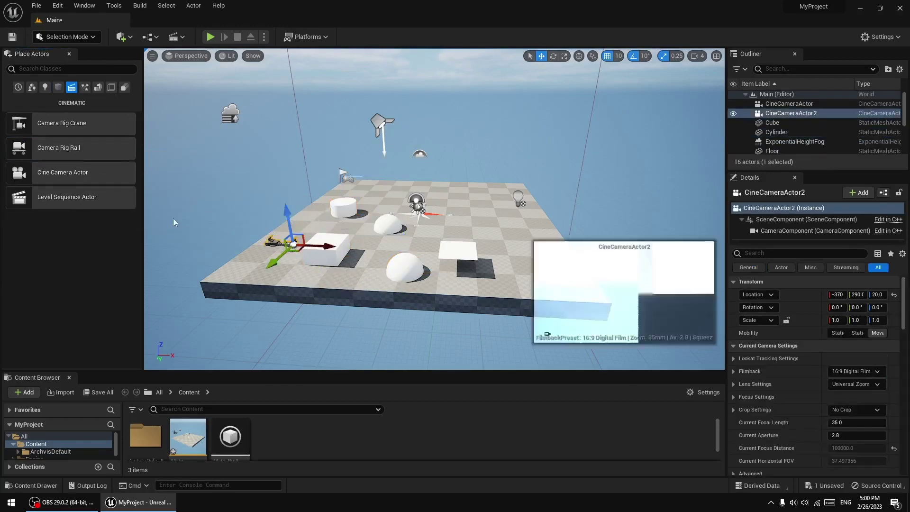
pyautogui.click(45, 87)
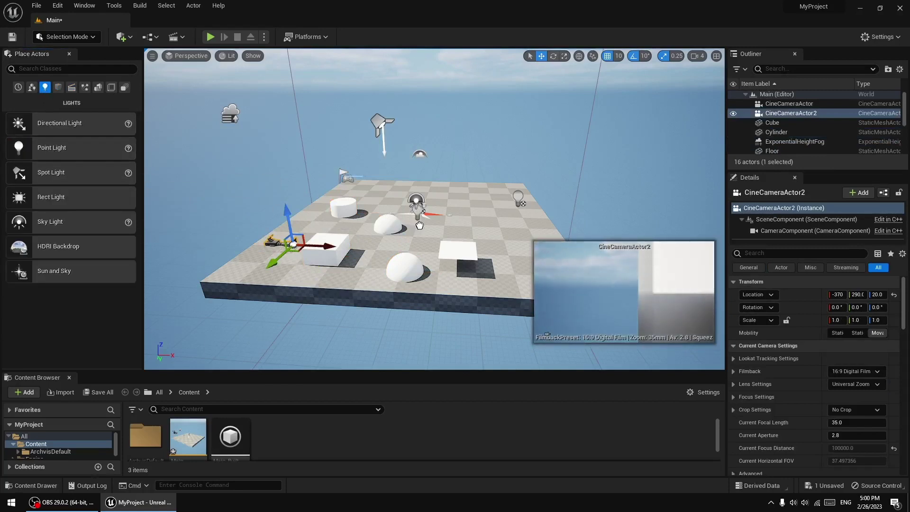
pyautogui.moveTo(419, 225); pyautogui.dragTo(419, 225)
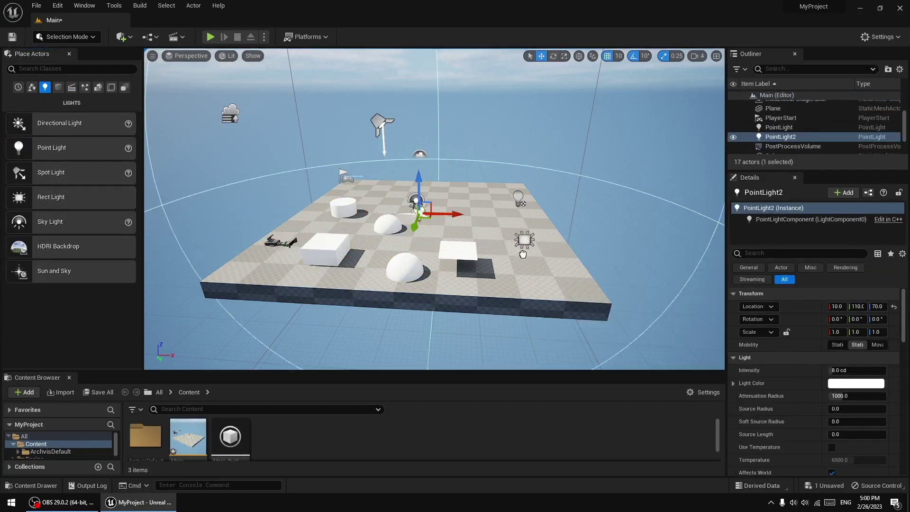
pyautogui.moveTo(27, 201)
pyautogui.mouseDown()
pyautogui.moveTo(523, 222)
pyautogui.moveTo(527, 180)
pyautogui.mouseUp()
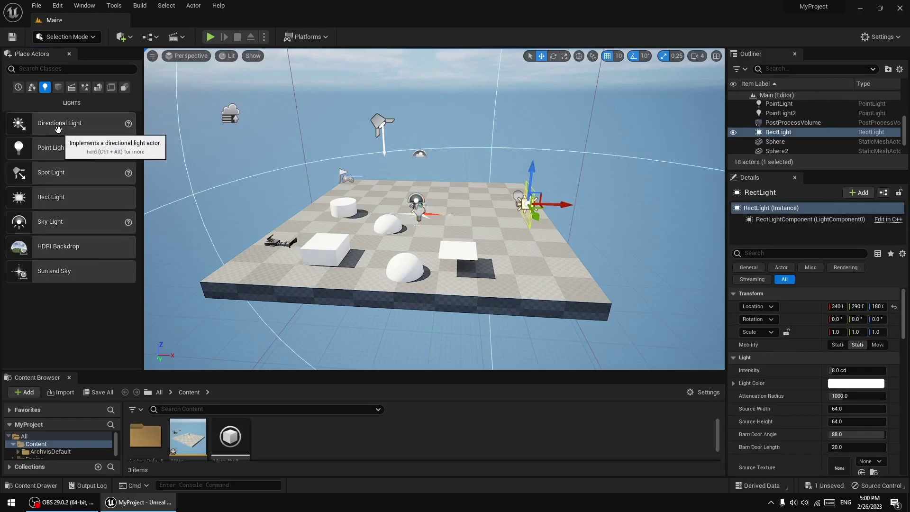
# Drag a 200-unit Box brush from Place Actors > Geometry to the back of the floor.
pyautogui.click(121, 36)
pyautogui.moveTo(156, 198)
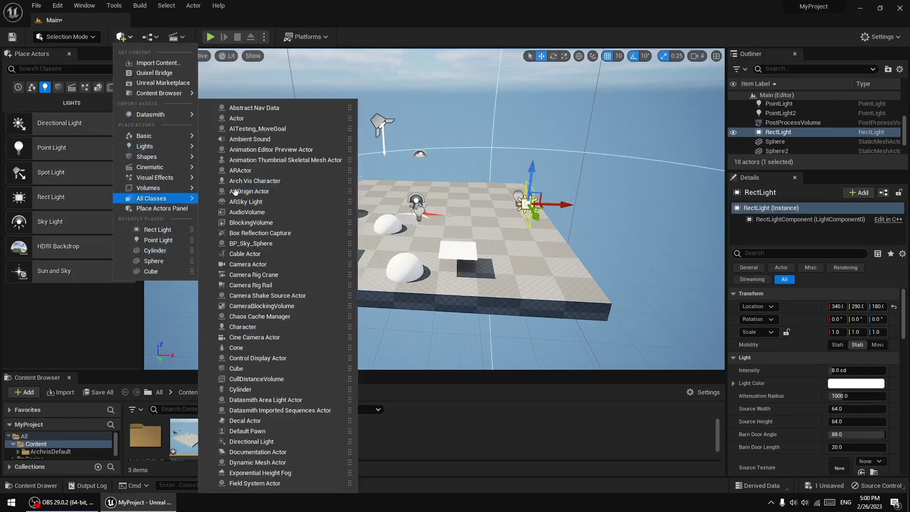
pyautogui.click(67, 308)
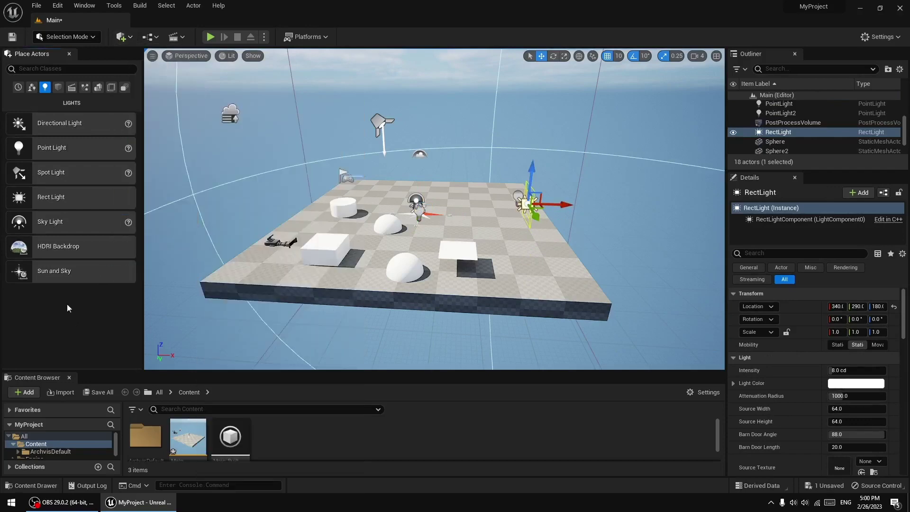
pyautogui.click(84, 87)
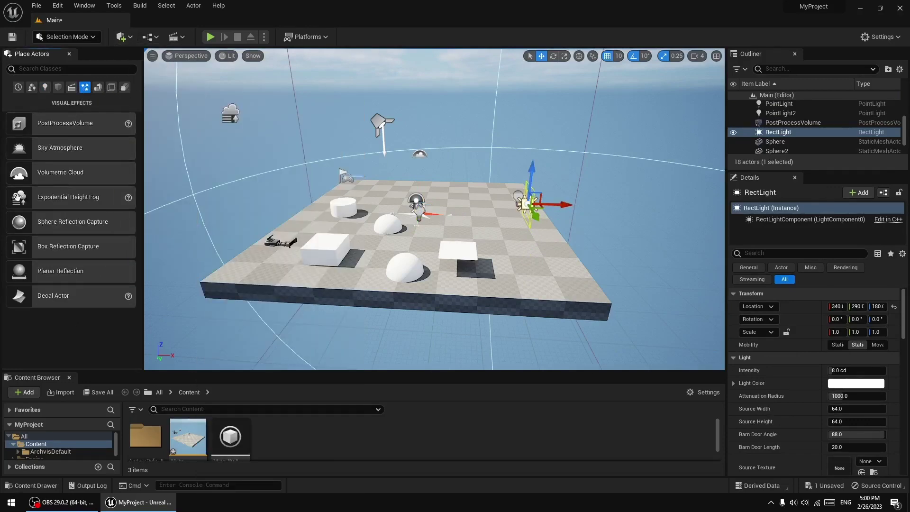
pyautogui.click(100, 88)
pyautogui.click(112, 88)
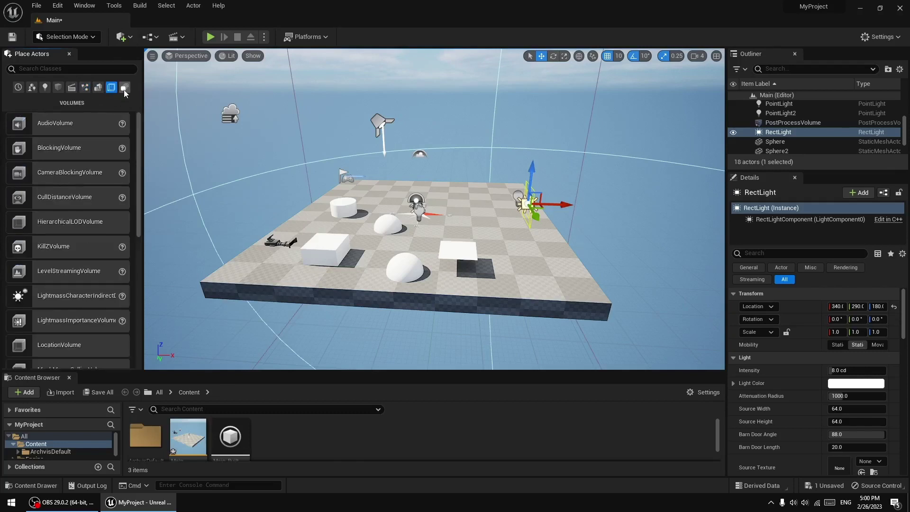
pyautogui.click(97, 87)
pyautogui.moveTo(71, 121)
pyautogui.mouseDown()
pyautogui.moveTo(389, 240)
pyautogui.moveTo(456, 192)
pyautogui.mouseUp()
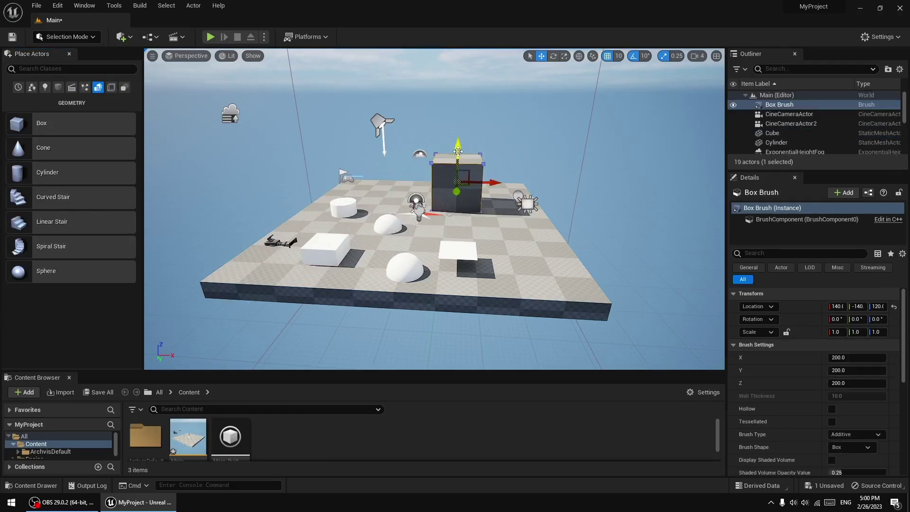
pyautogui.click(18, 87)
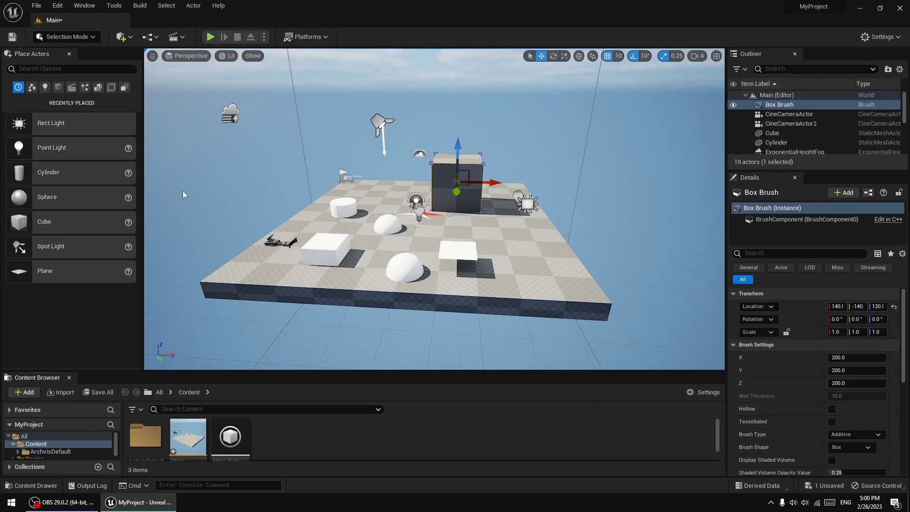
# Open the Layers panel, then briefly open and close the Levels window.
pyautogui.click(87, 6)
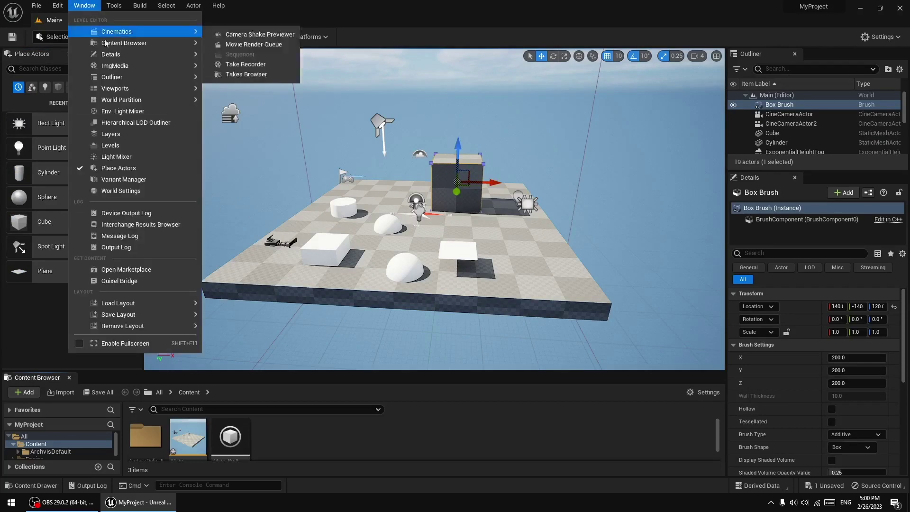
pyautogui.click(116, 135)
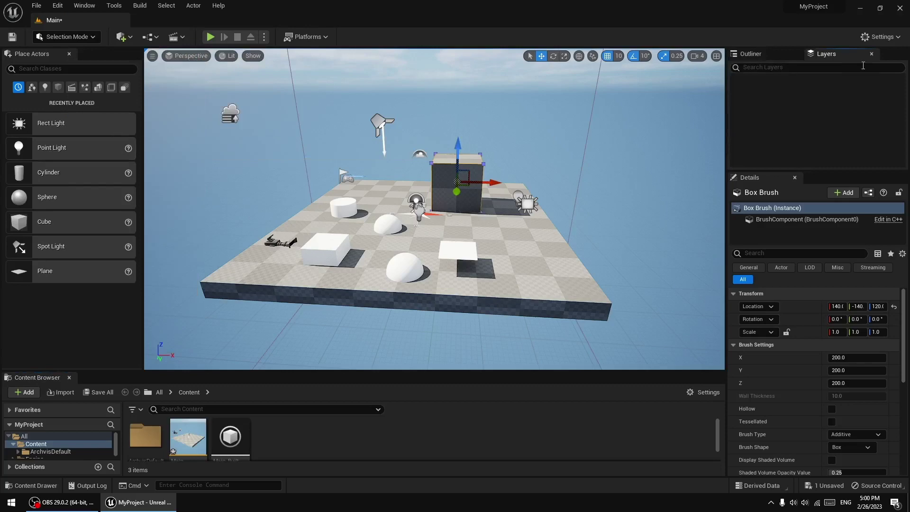
pyautogui.click(84, 6)
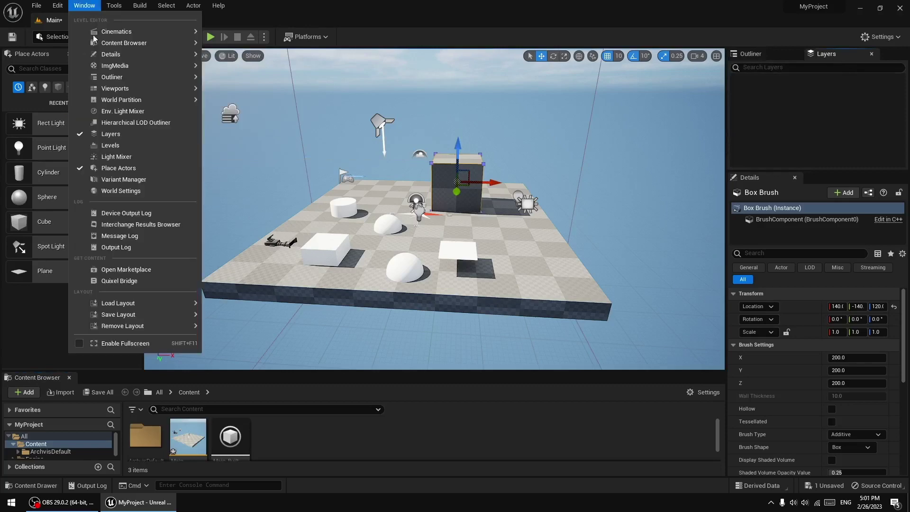
pyautogui.click(110, 145)
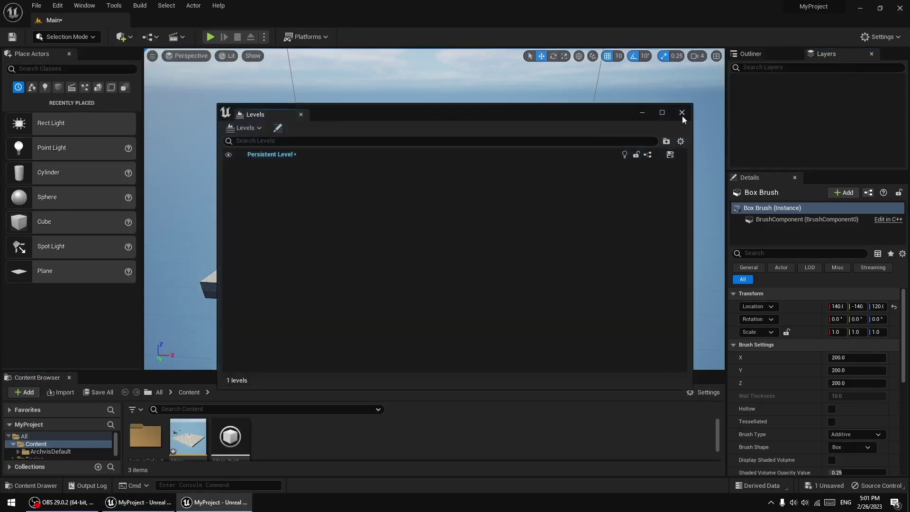
pyautogui.click(681, 116)
# In a second viewport, slide the Box Brush to X -120, then close that viewport.
pyautogui.click(84, 6)
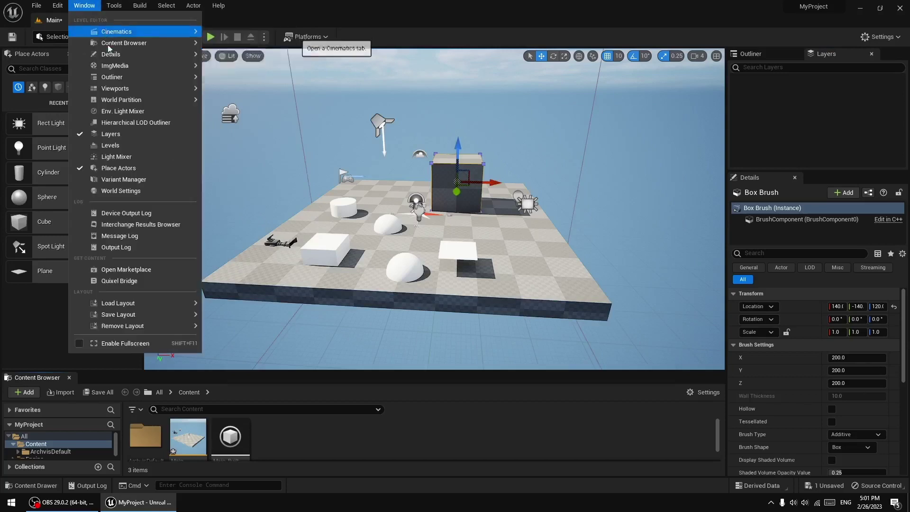
pyautogui.moveTo(117, 65)
pyautogui.moveTo(114, 88)
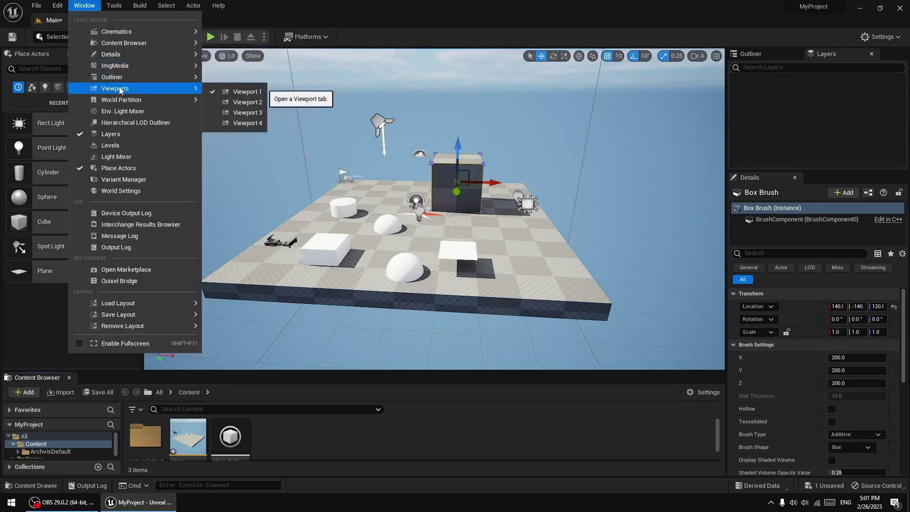
pyautogui.click(242, 101)
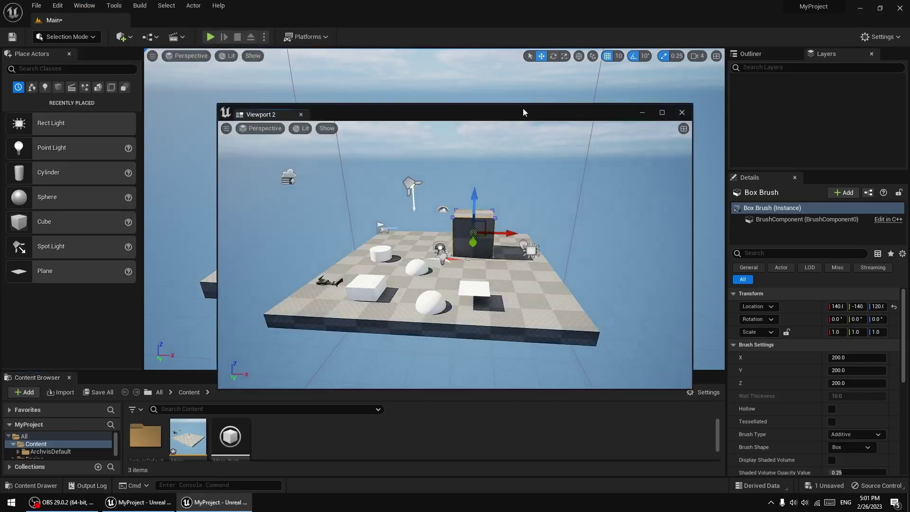
pyautogui.moveTo(523, 112); pyautogui.dragTo(475, 132)
pyautogui.moveTo(454, 263); pyautogui.dragTo(400, 263)
pyautogui.click(634, 134)
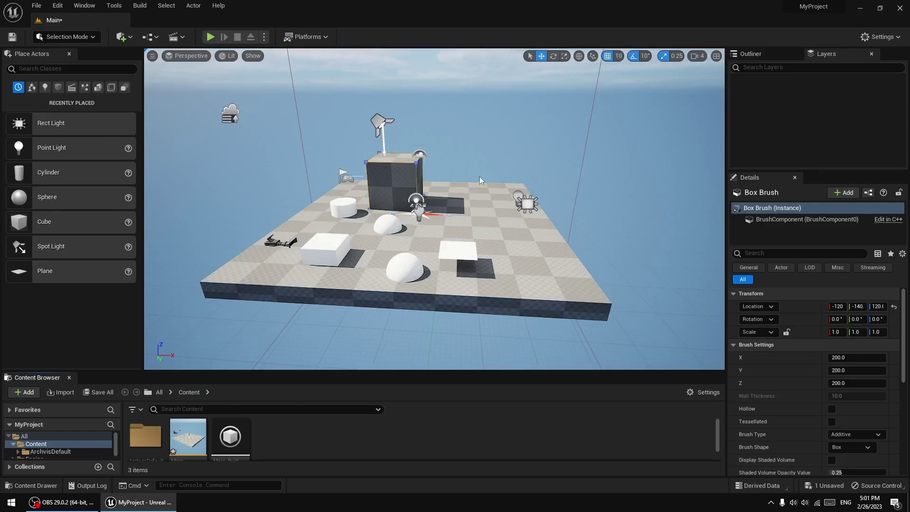
pyautogui.moveTo(497, 166); pyautogui.dragTo(497, 157)
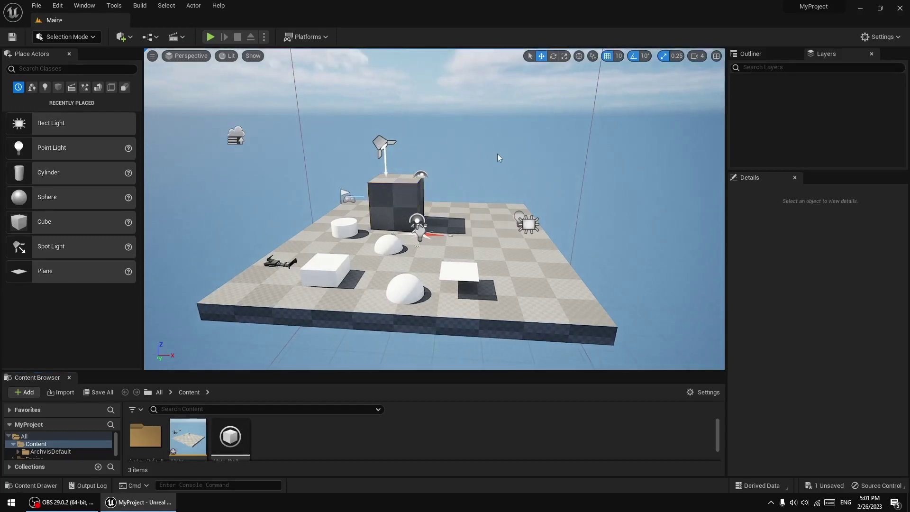